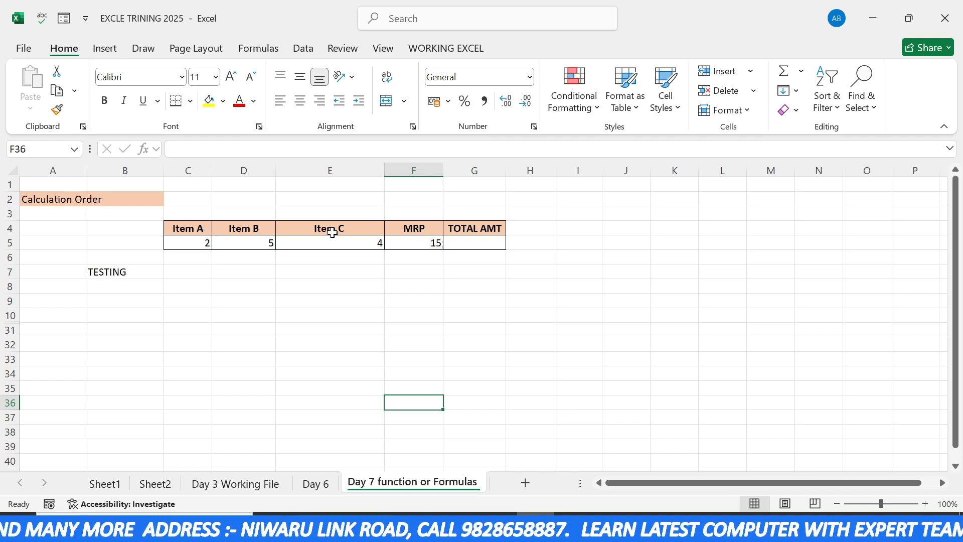
# Label the row of item quantities by entering Qty in cell B5.
pyautogui.click(140, 243)
pyautogui.write('q')
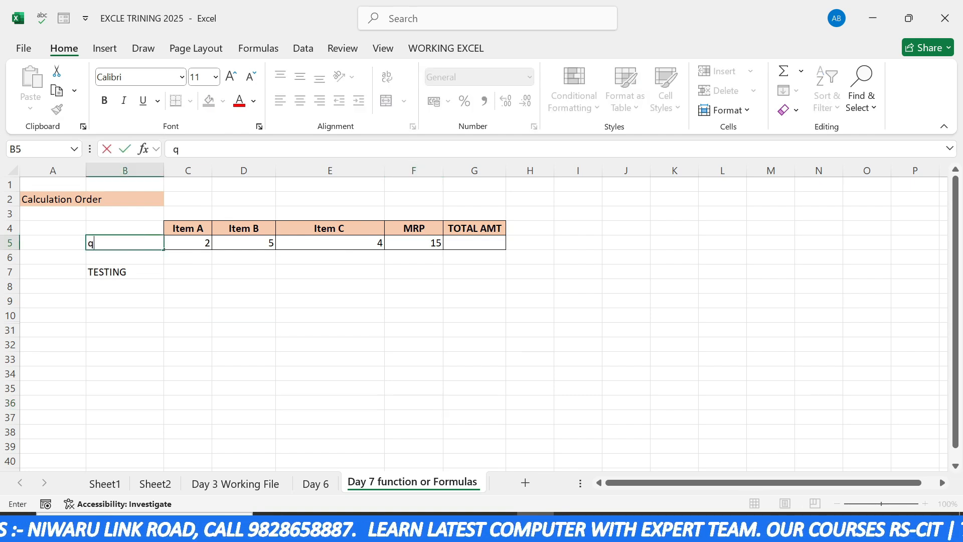
pyautogui.press('BackSpace')
pyautogui.write('Qty')
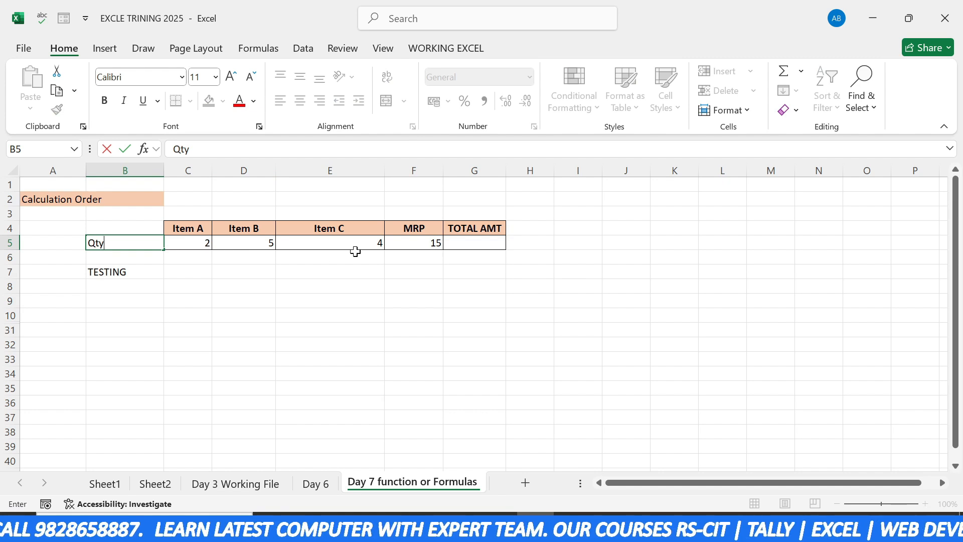
pyautogui.click(422, 247)
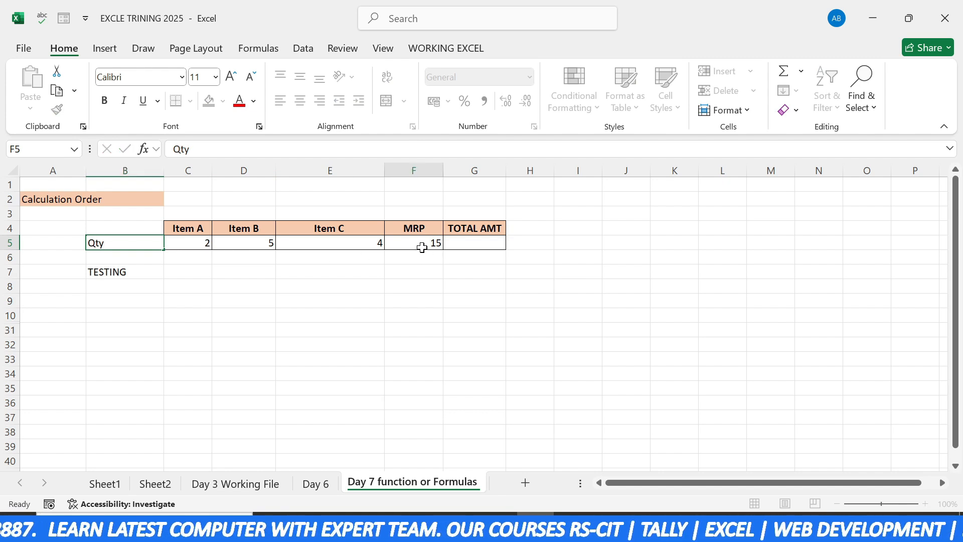
pyautogui.click(461, 244)
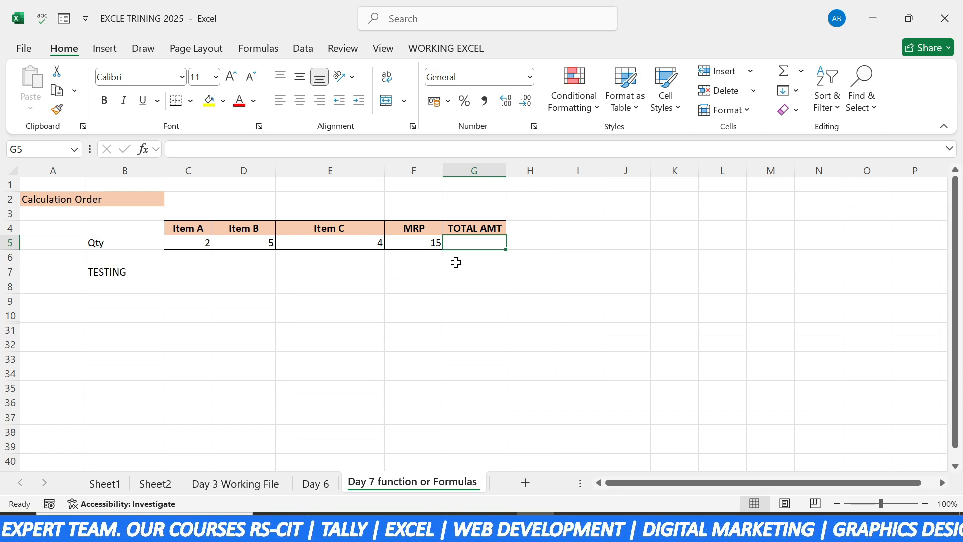
pyautogui.write('=')
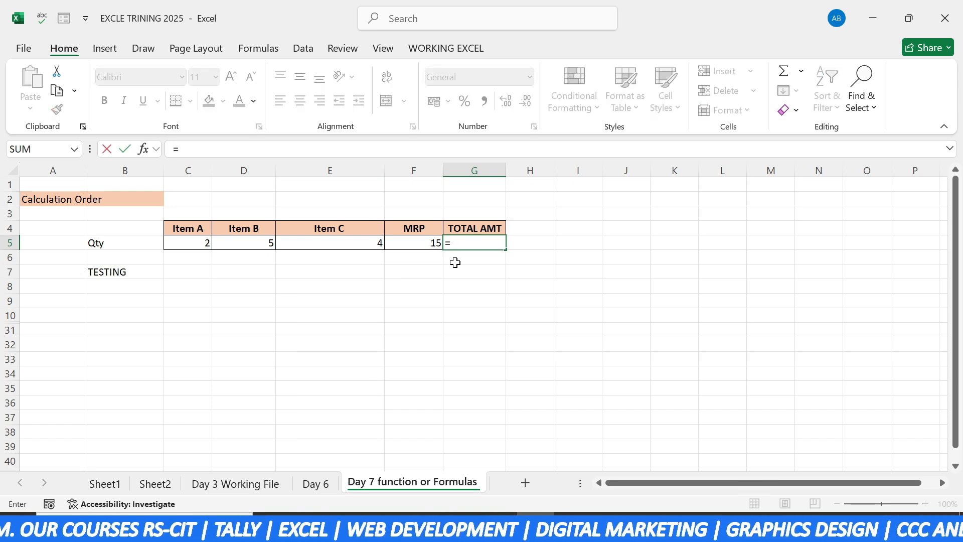
pyautogui.press('BackSpace')
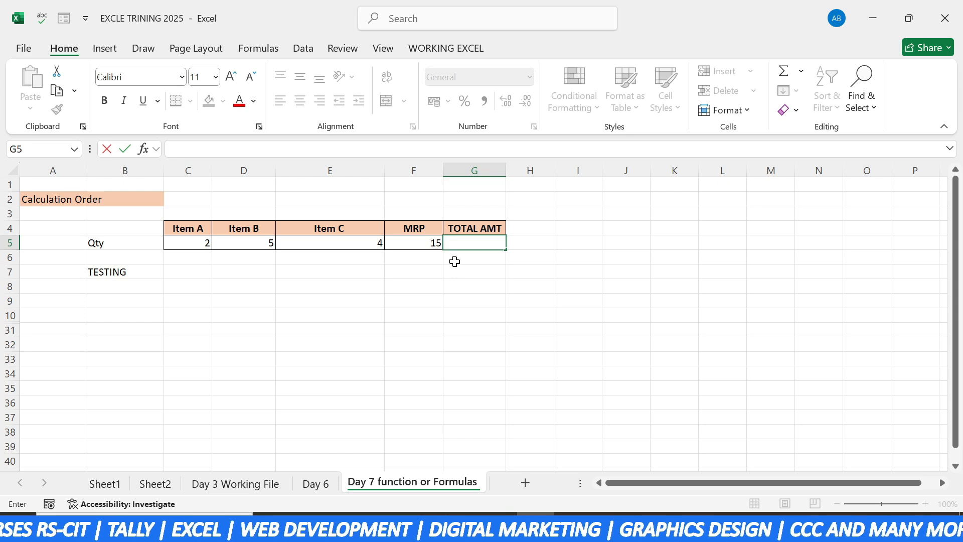
pyautogui.click(474, 314)
# Enter the formula =C5+D5+E5*F5 in the TOTAL AMT cell G5.
pyautogui.scroll(3, 474, 313)
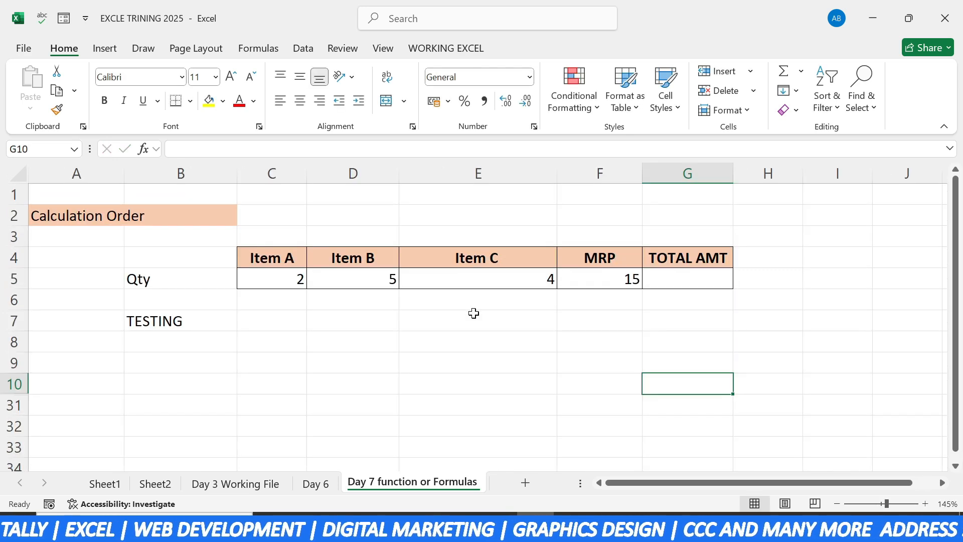
pyautogui.moveTo(699, 483); pyautogui.dragTo(723, 482)
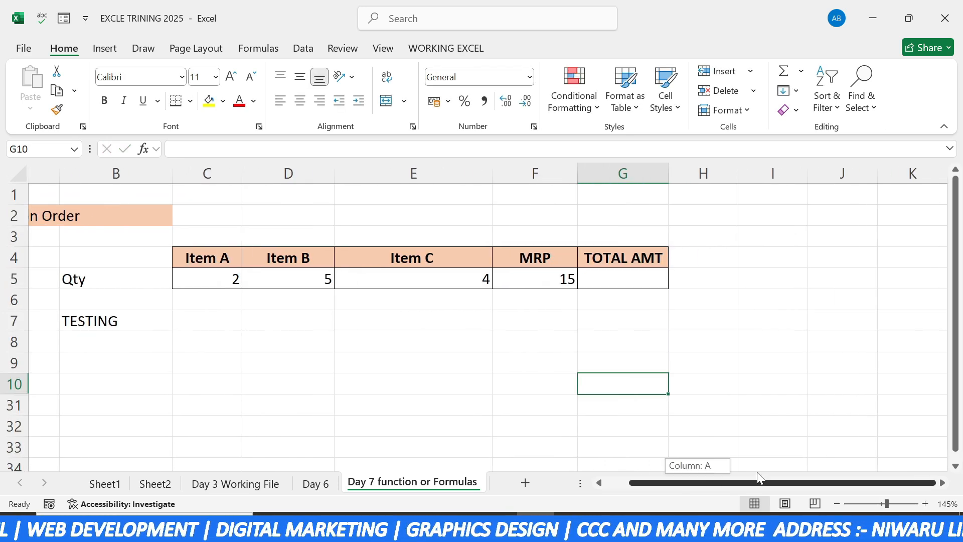
pyautogui.click(606, 281)
pyautogui.write('=')
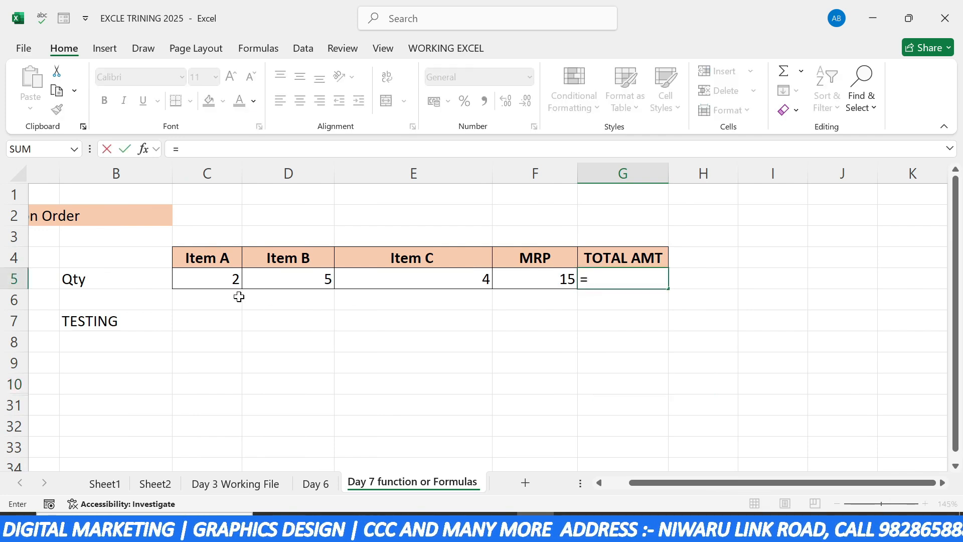
pyautogui.click(204, 279)
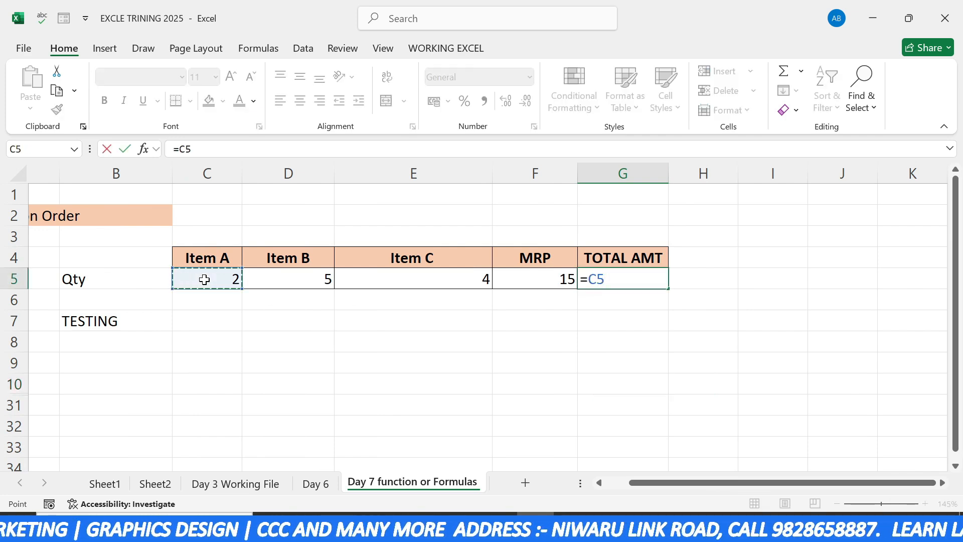
pyautogui.write('+')
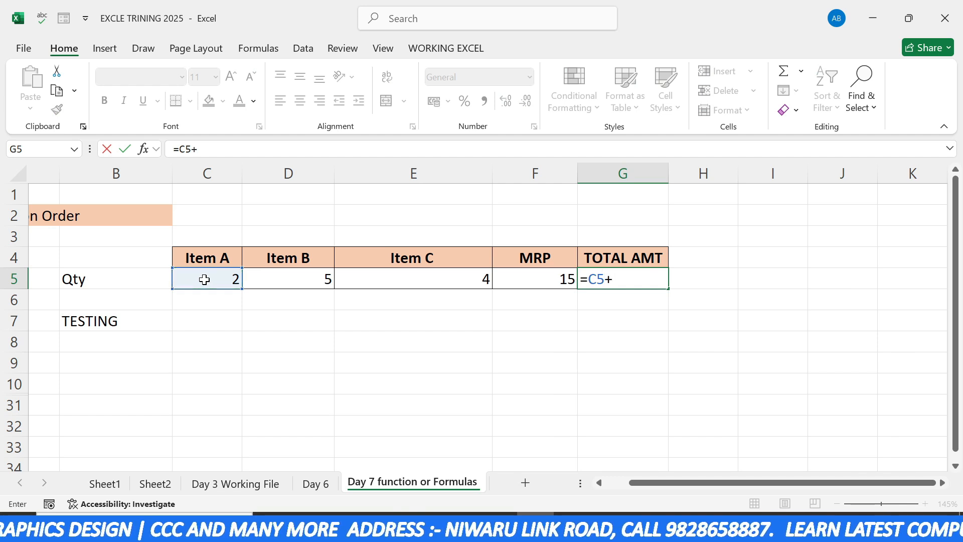
pyautogui.click(283, 279)
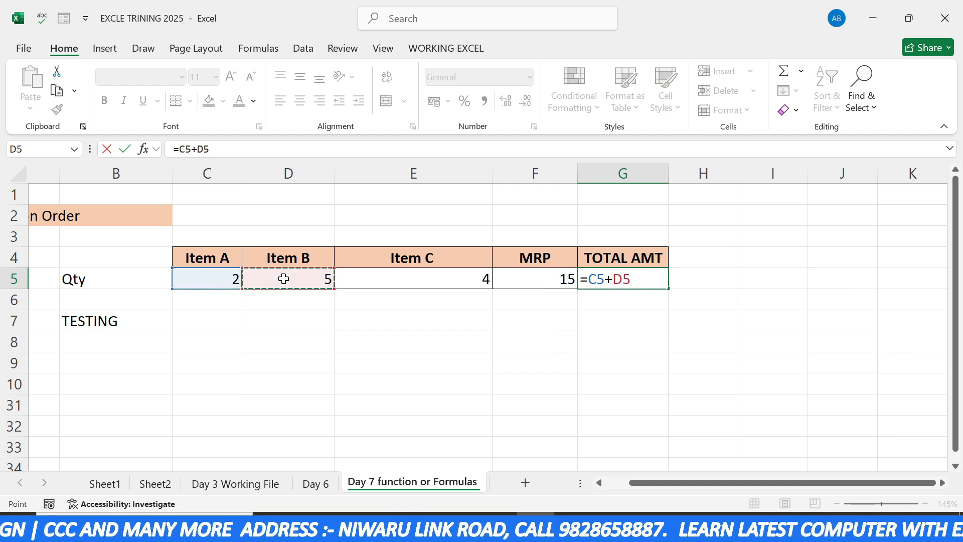
pyautogui.write('+')
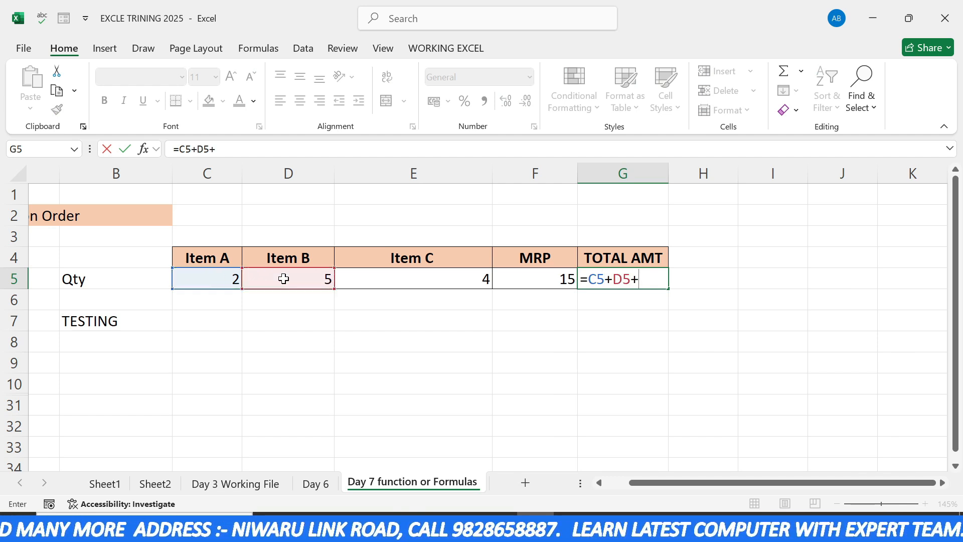
pyautogui.click(397, 280)
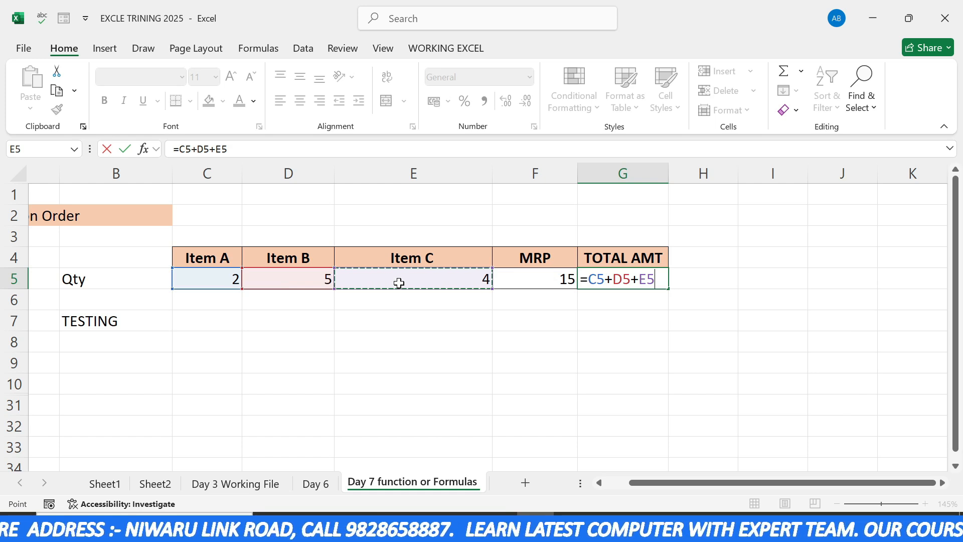
pyautogui.write('*')
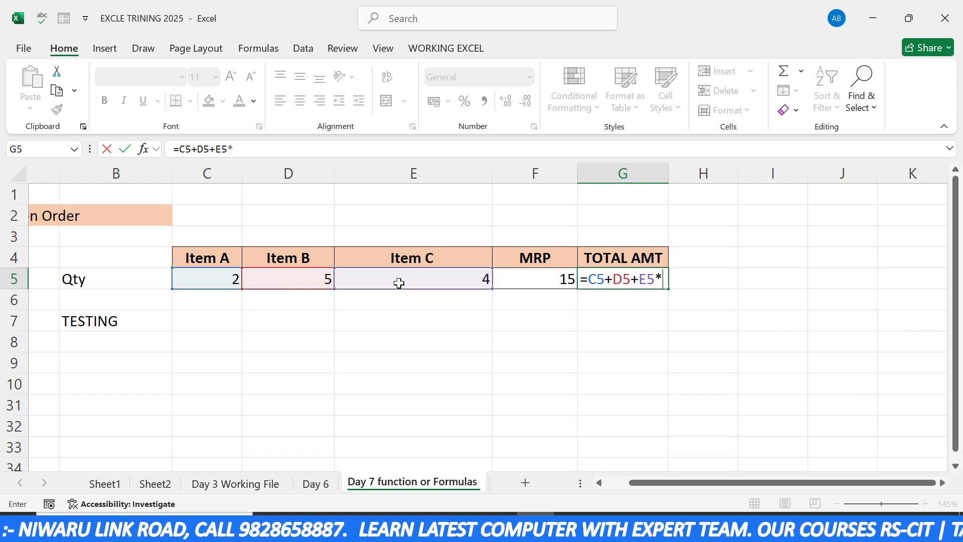
pyautogui.click(522, 278)
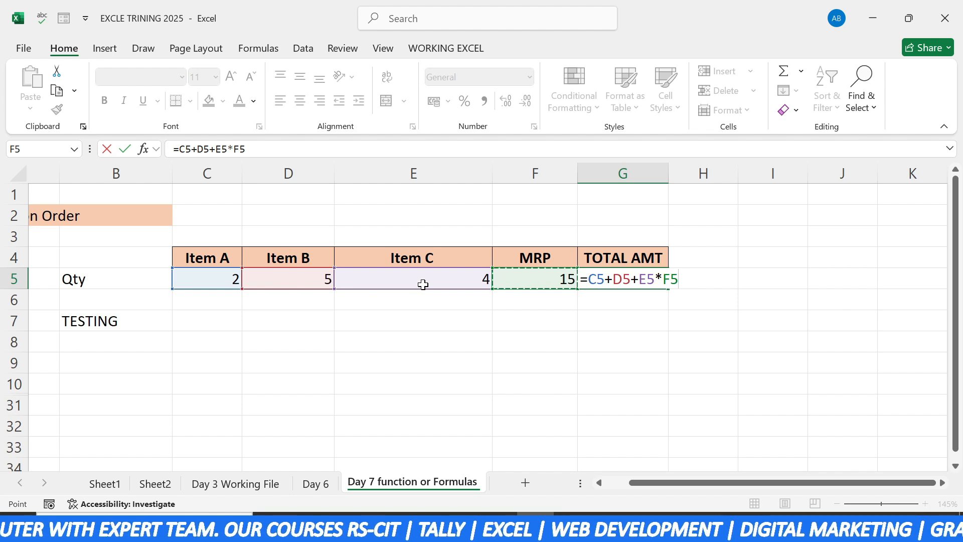
pyautogui.press('Return')
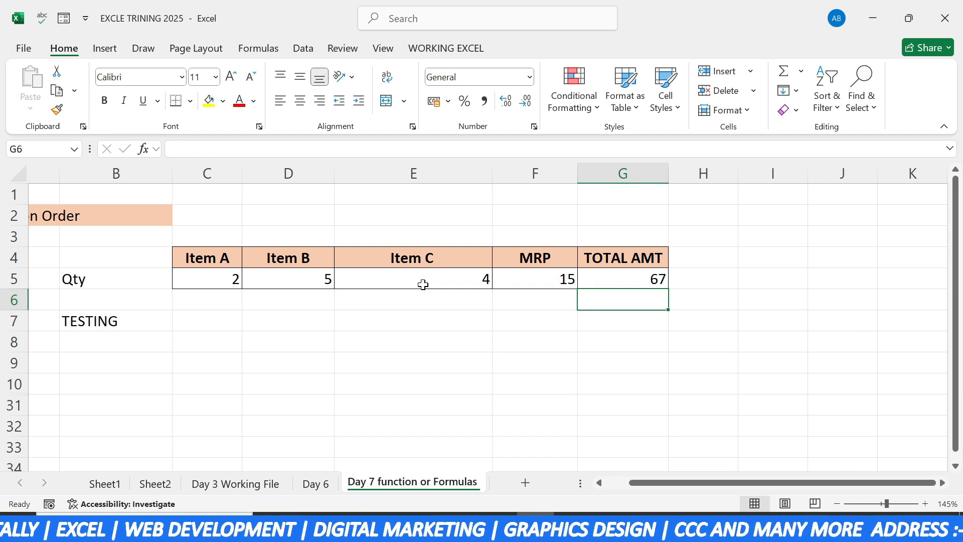
# Add the three item quantities in cell C7 of the TESTING row with =C5+D5+E5.
pyautogui.click(206, 327)
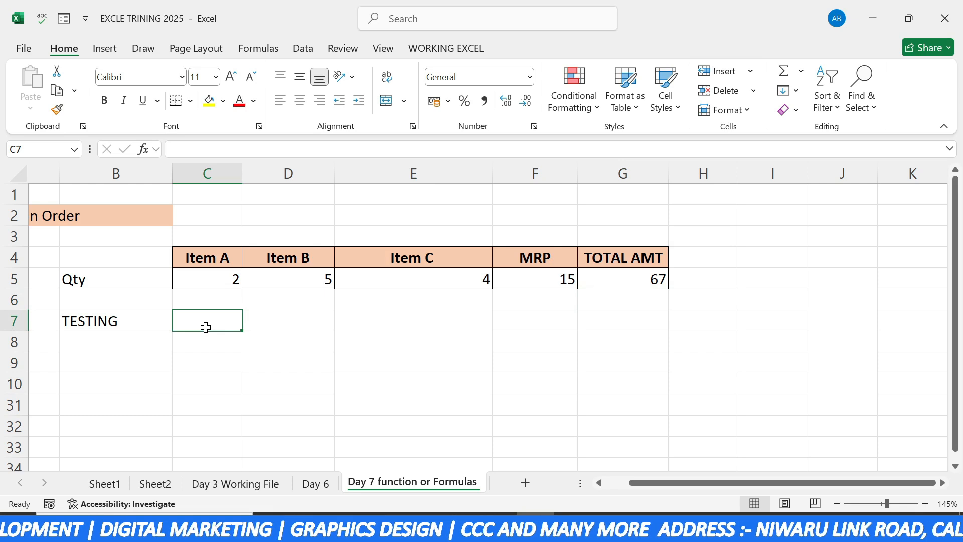
pyautogui.write('=')
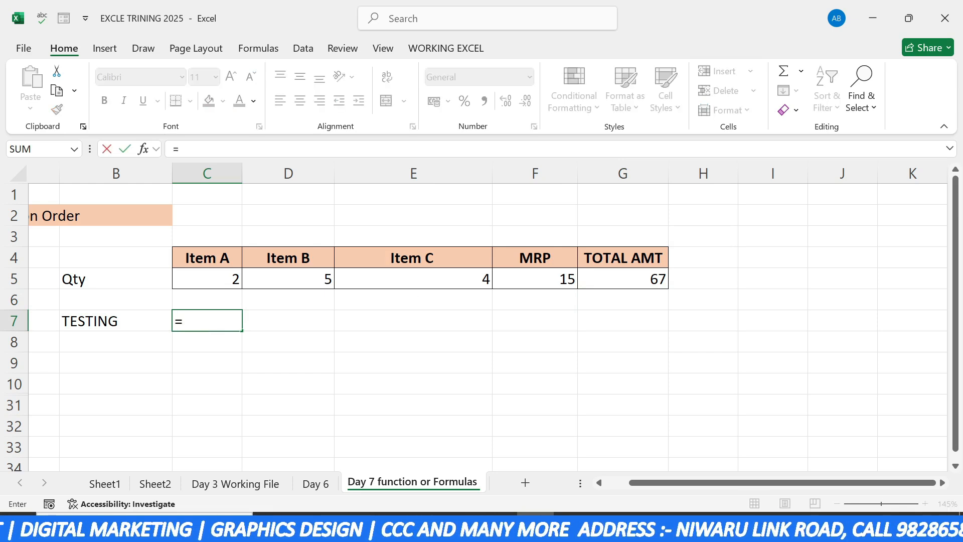
pyautogui.click(214, 278)
pyautogui.write('+')
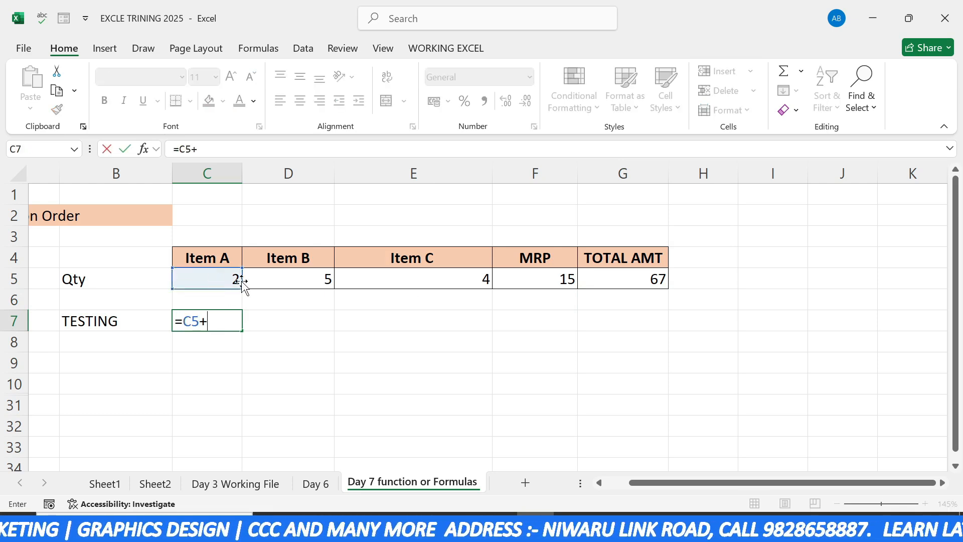
pyautogui.click(262, 278)
pyautogui.write('+')
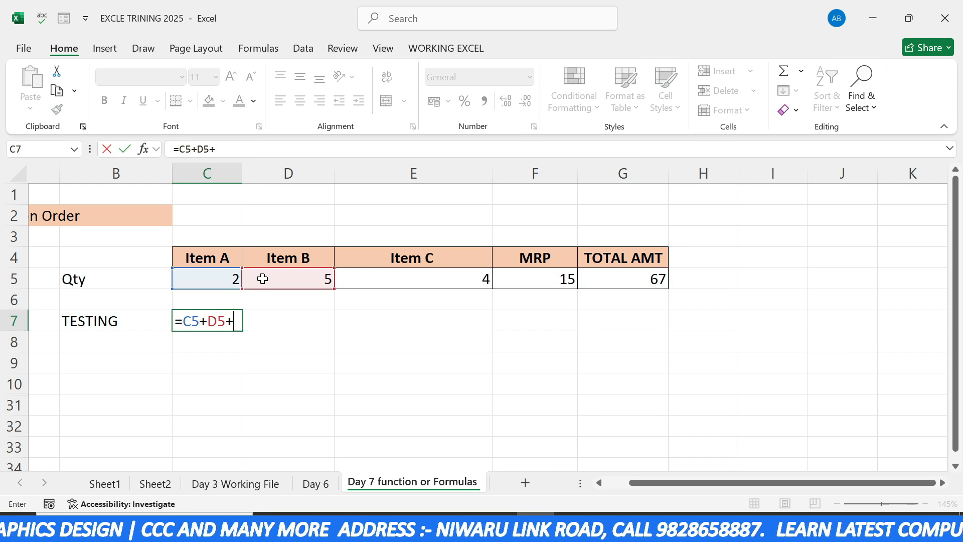
pyautogui.click(396, 280)
pyautogui.press('Return')
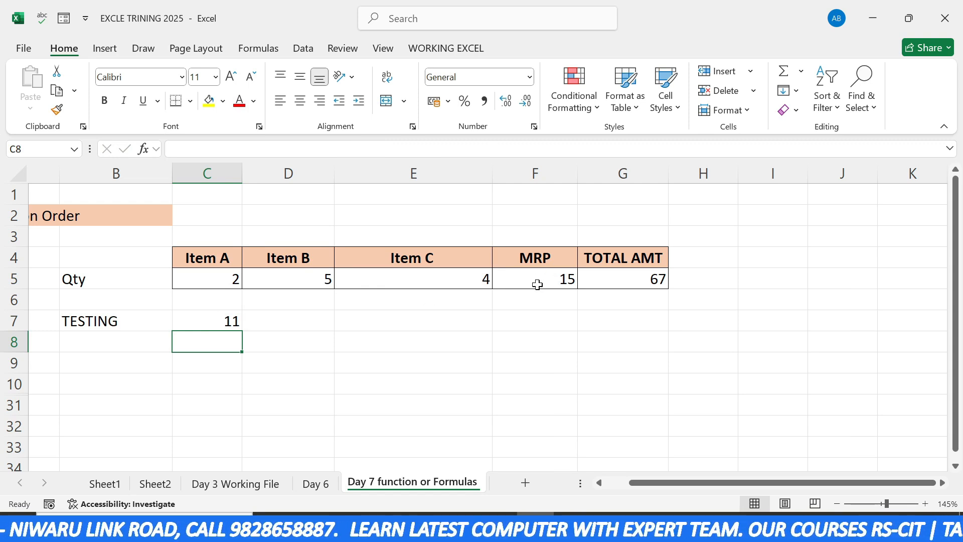
# Enter 15 in cell D7 and multiply it by the quantity sum with =C7*D7 in cell E7.
pyautogui.click(300, 323)
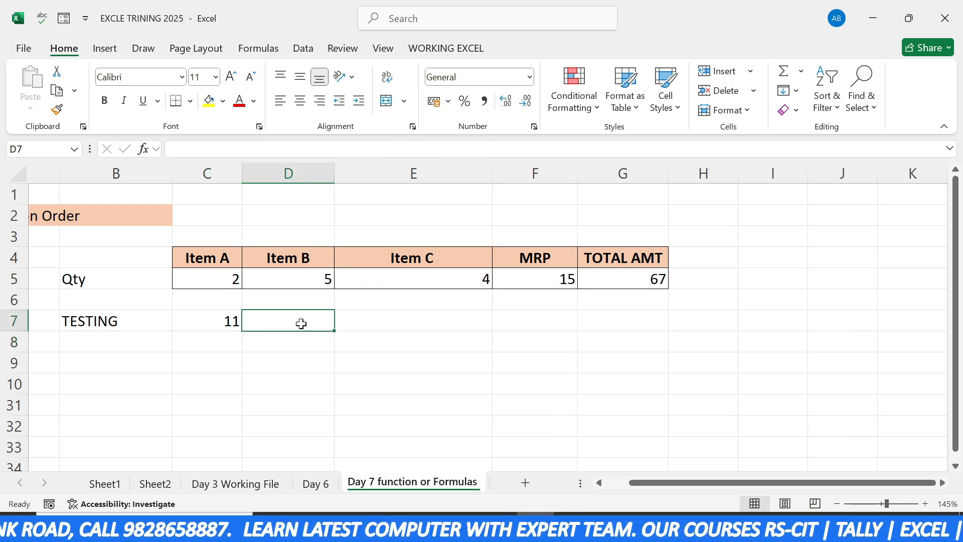
pyautogui.write('15')
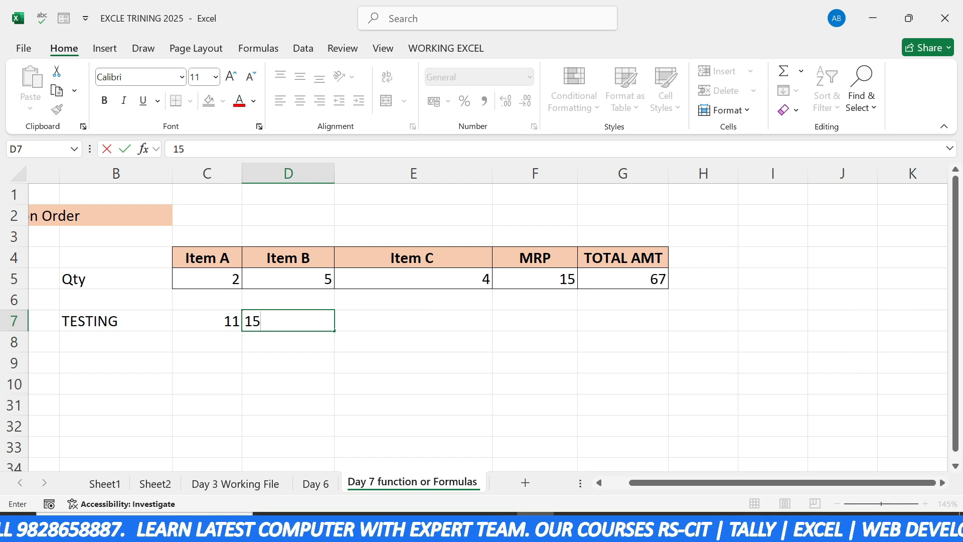
pyautogui.press('Tab')
pyautogui.write('=')
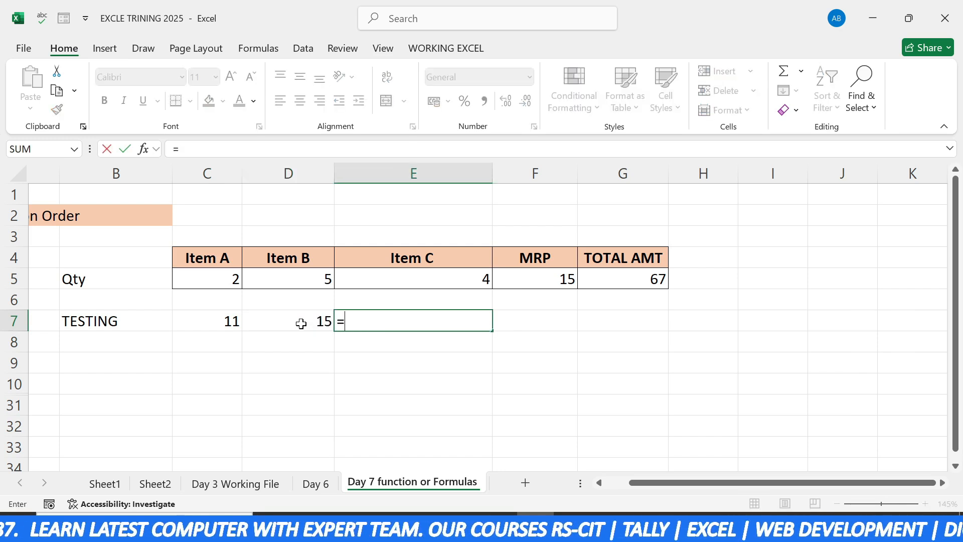
pyautogui.click(228, 322)
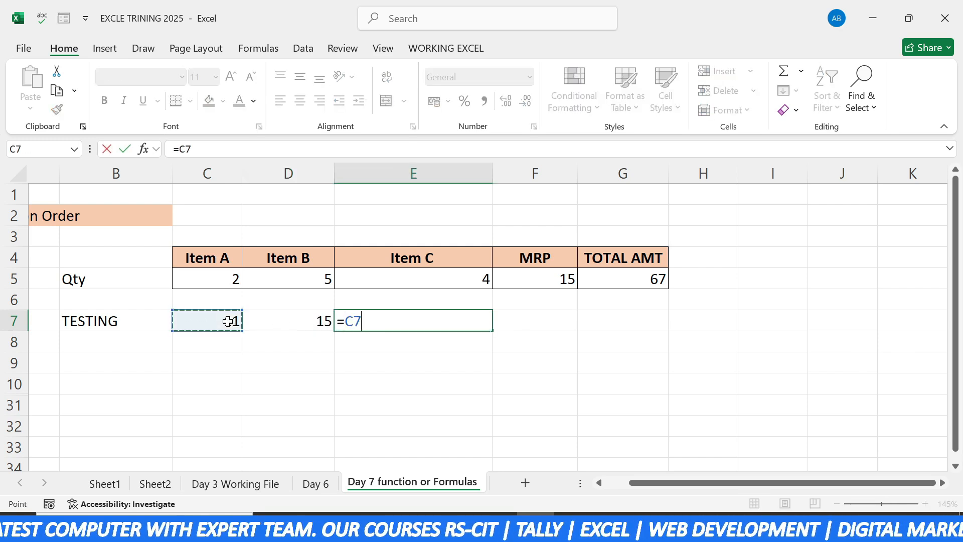
pyautogui.write('*')
pyautogui.click(277, 321)
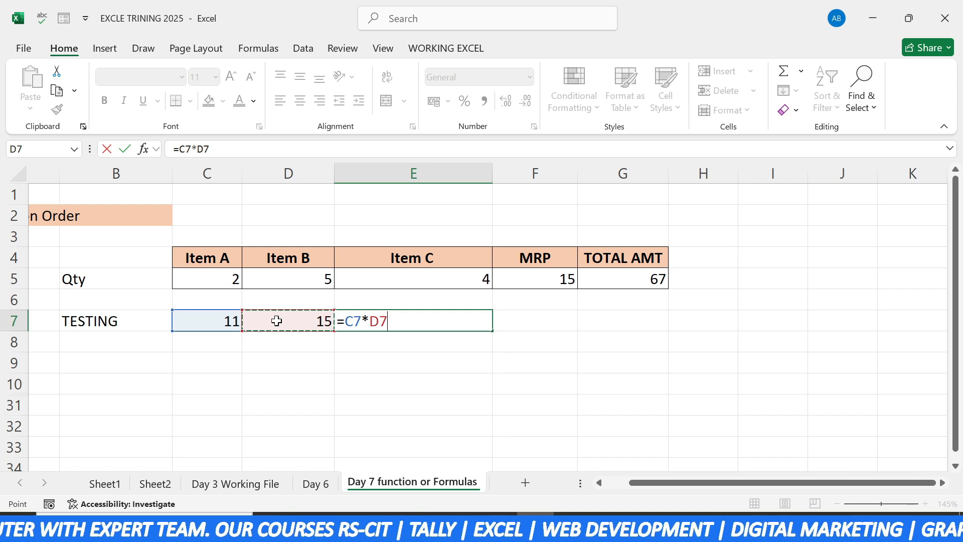
pyautogui.press('Return')
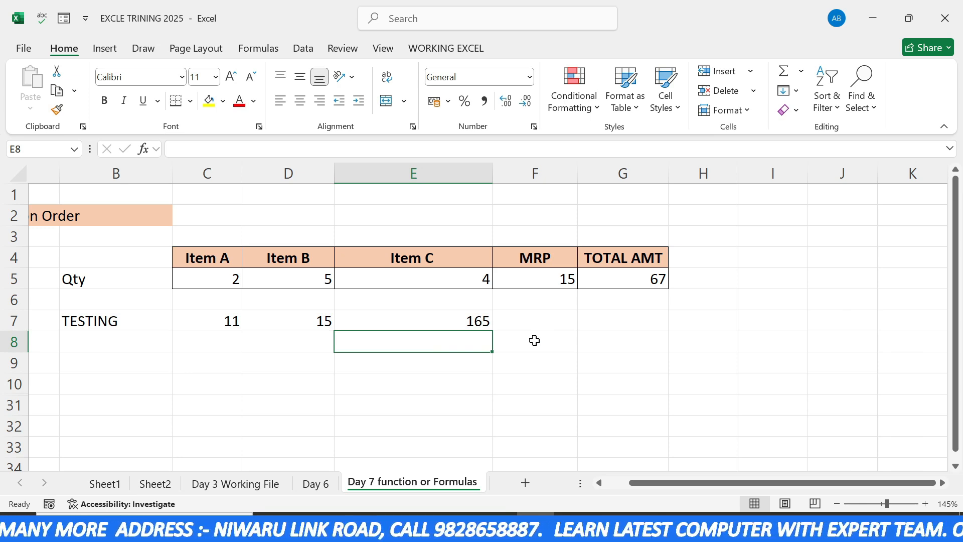
# Compare the TESTING product in E7 with the formula in the TOTAL AMT cell G5.
pyautogui.click(469, 315)
pyautogui.doubleClick(631, 279)
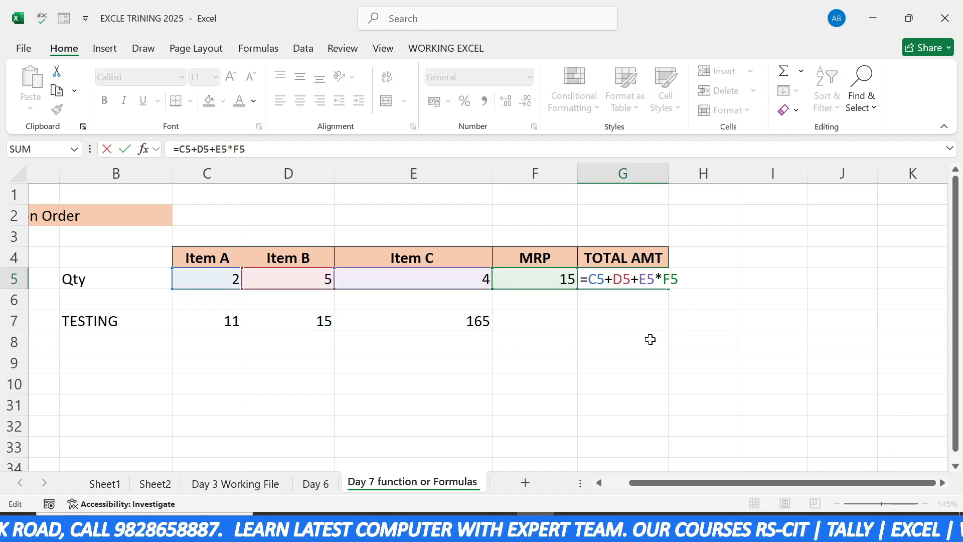
pyautogui.press('Return')
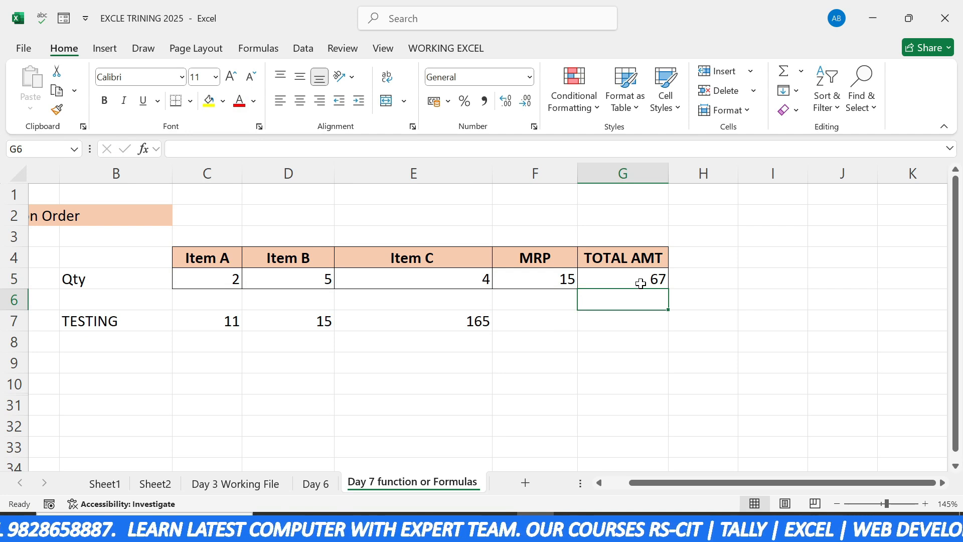
# Add parentheses around the quantity sum in the TOTAL AMT cell G5 so the formula reads =(C5+D5+E5)*F5.
pyautogui.doubleClick(636, 281)
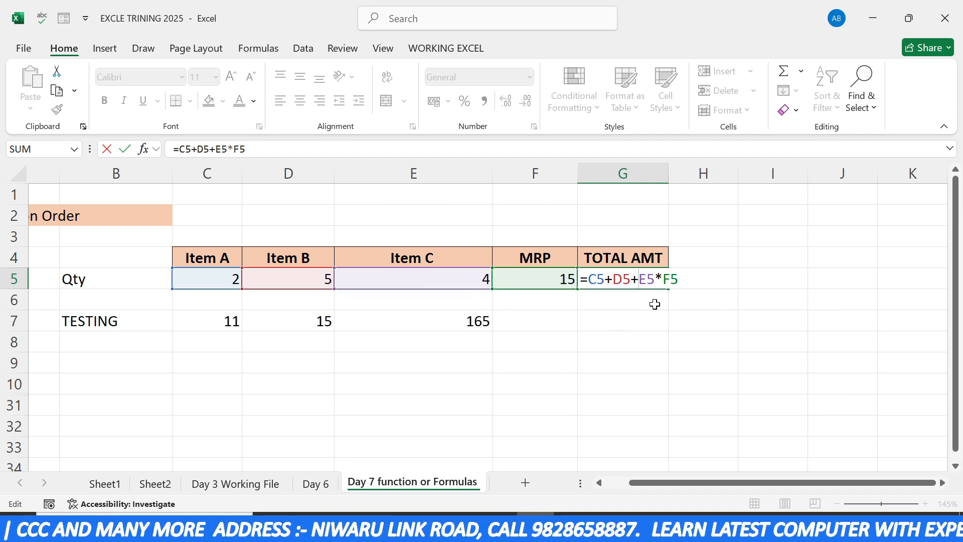
pyautogui.moveTo(648, 279); pyautogui.dragTo(679, 279)
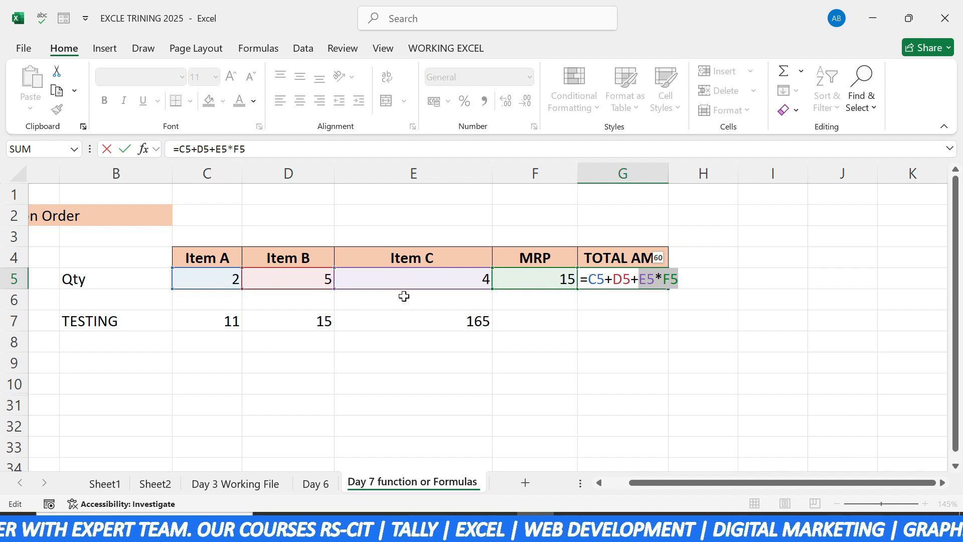
pyautogui.click(653, 282)
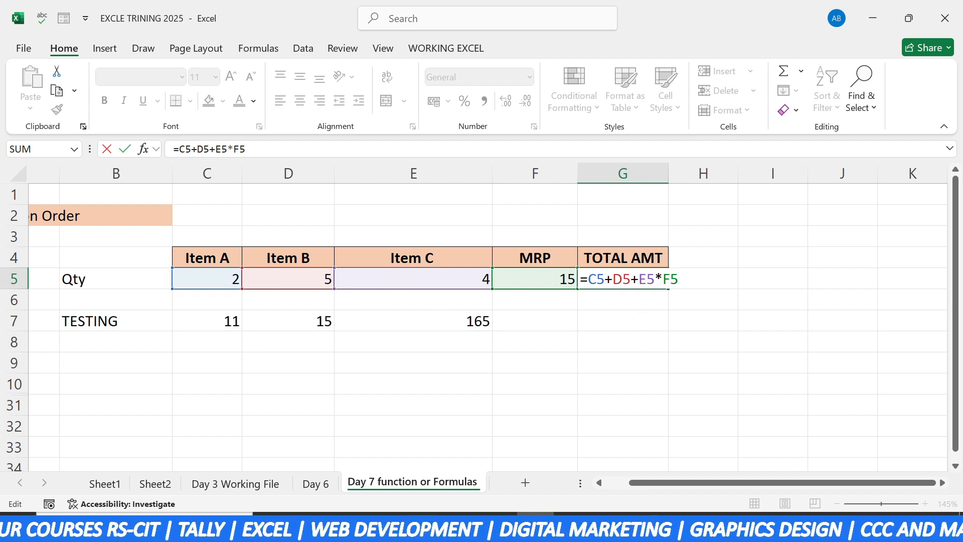
pyautogui.write(')')
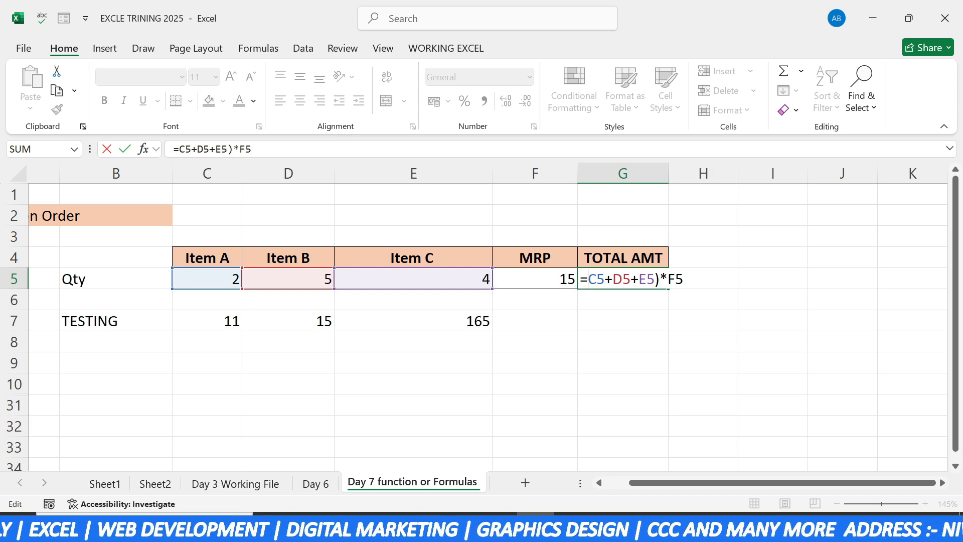
pyautogui.write('(')
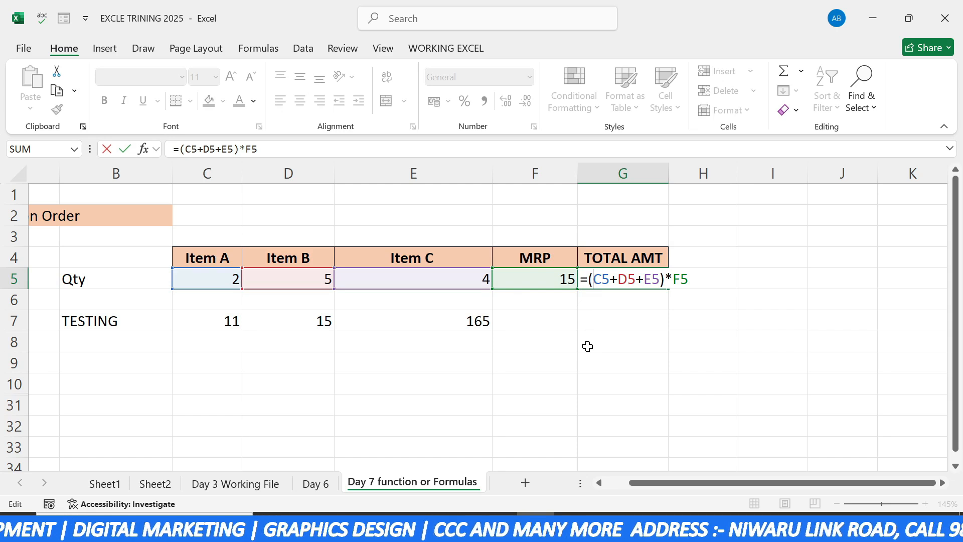
pyautogui.press('Return')
# Compare the parenthesised formula in G5 with the TESTING product in E7, leaving the formula unedited.
pyautogui.click(636, 277)
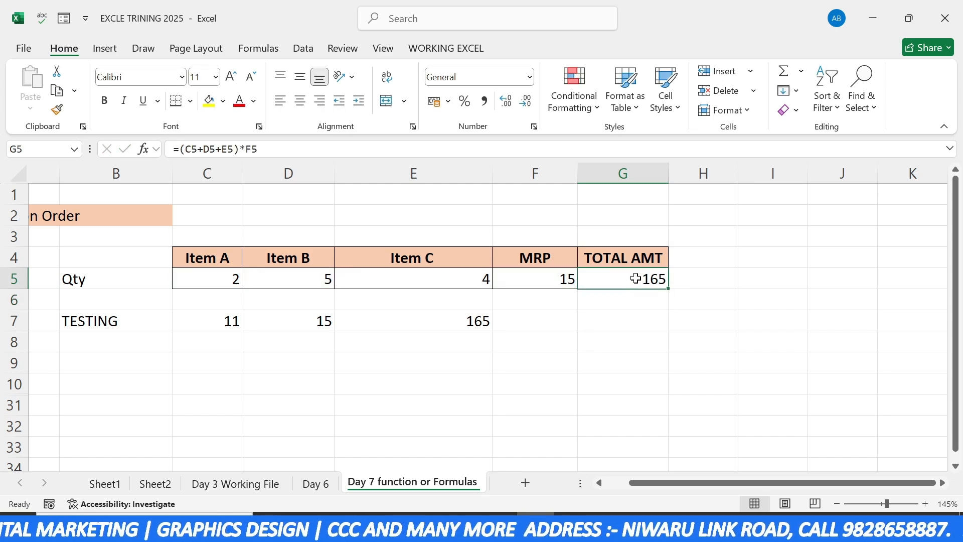
pyautogui.click(457, 324)
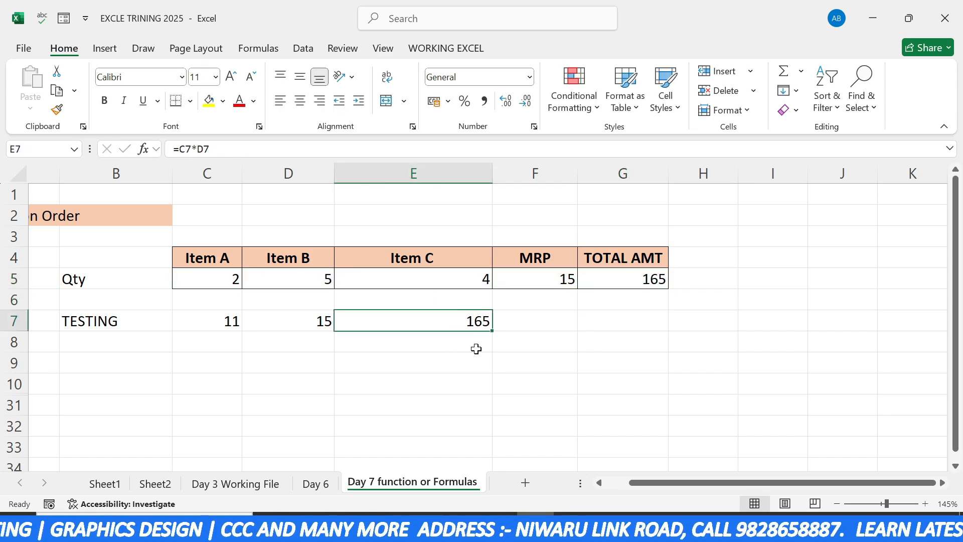
pyautogui.click(619, 278)
pyautogui.doubleClick(618, 278)
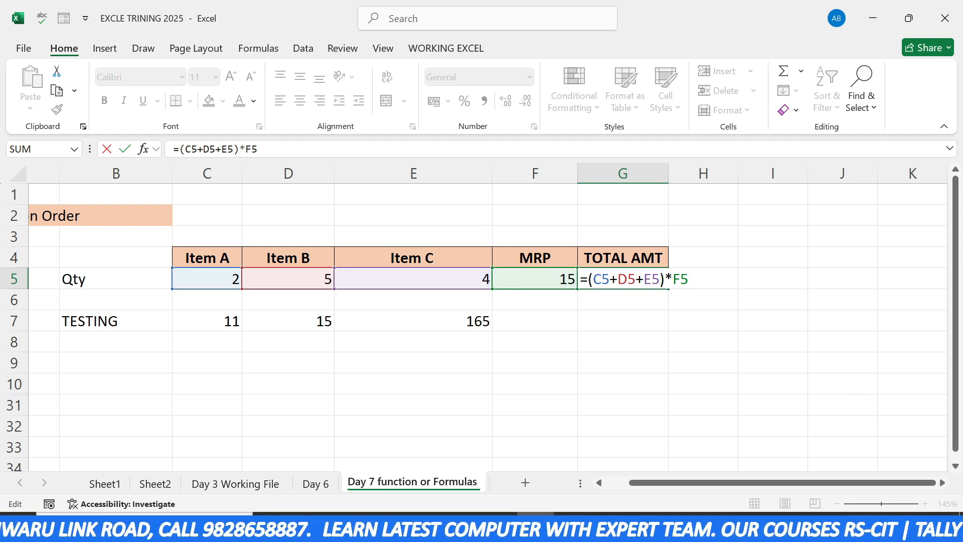
pyautogui.click(328, 392)
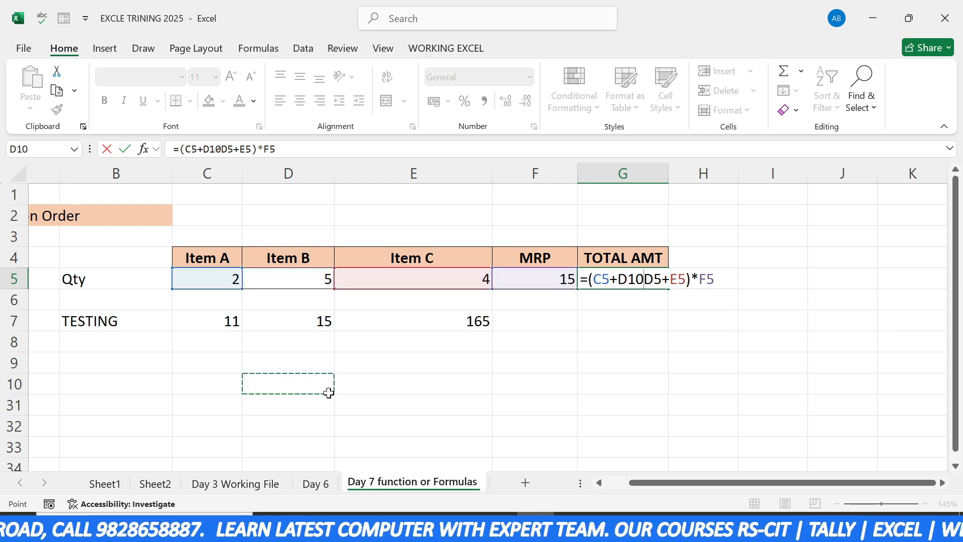
pyautogui.press('Escape')
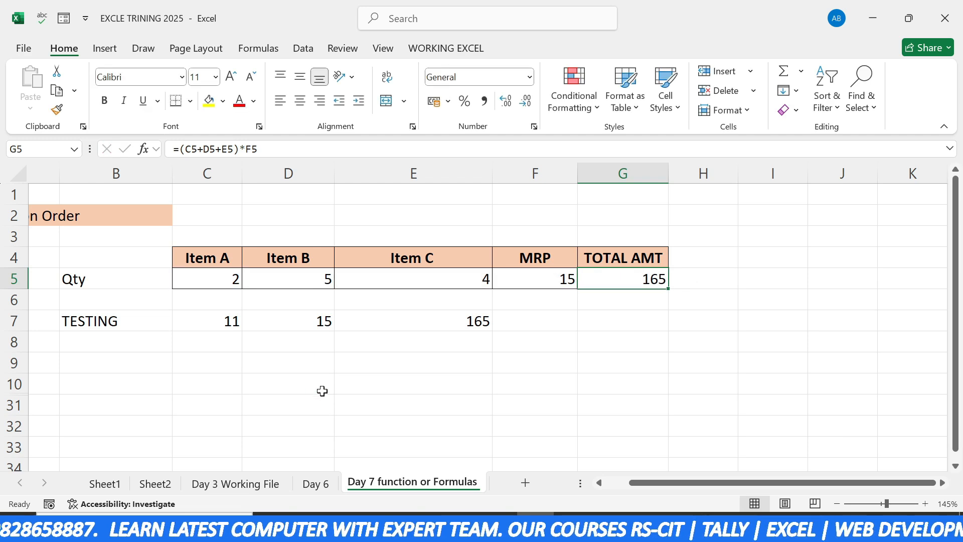
pyautogui.scroll(-1, 69, 365)
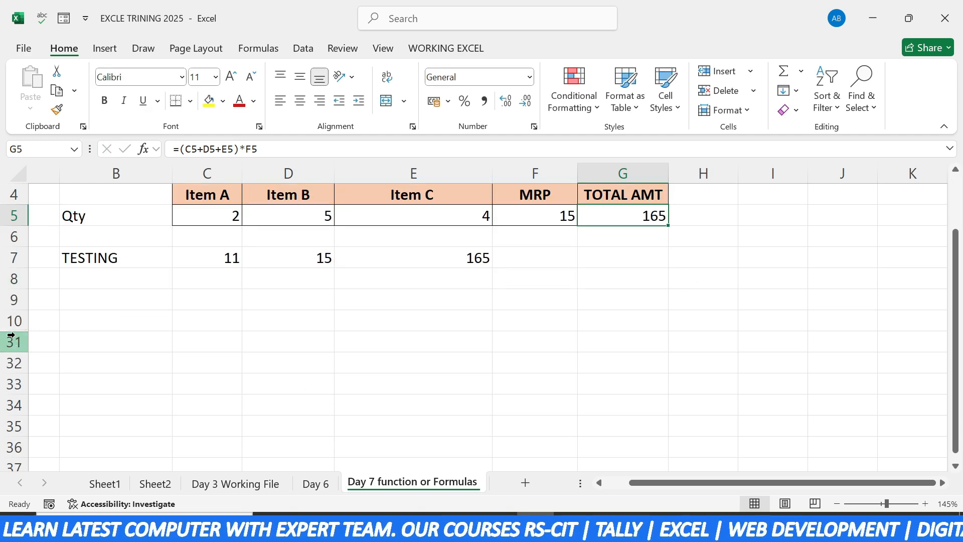
pyautogui.moveTo(11, 335); pyautogui.dragTo(11, 406)
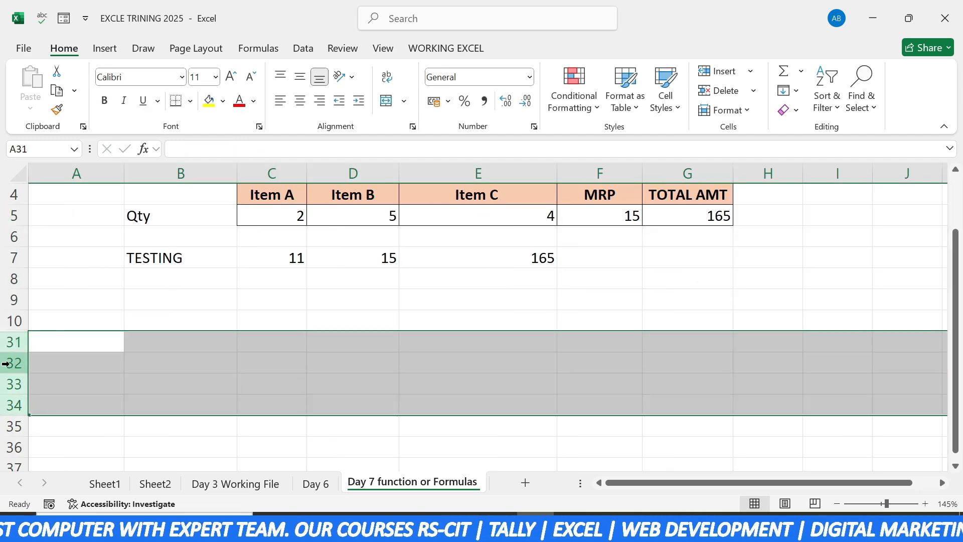
pyautogui.rightClick(5, 363)
pyautogui.click(47, 352)
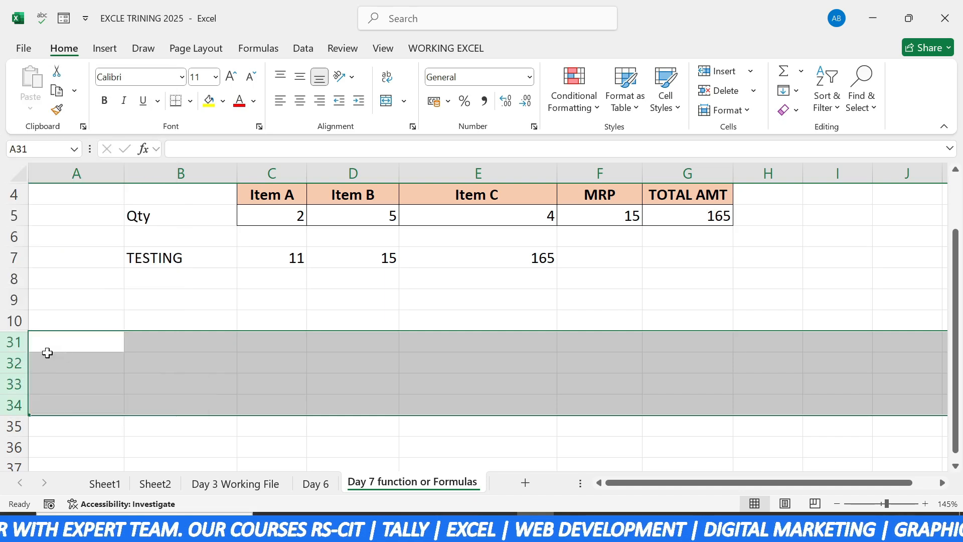
# Unhide the hidden rows 11 to 30 below the TESTING row.
pyautogui.moveTo(12, 301); pyautogui.dragTo(16, 430)
pyautogui.rightClick(15, 300)
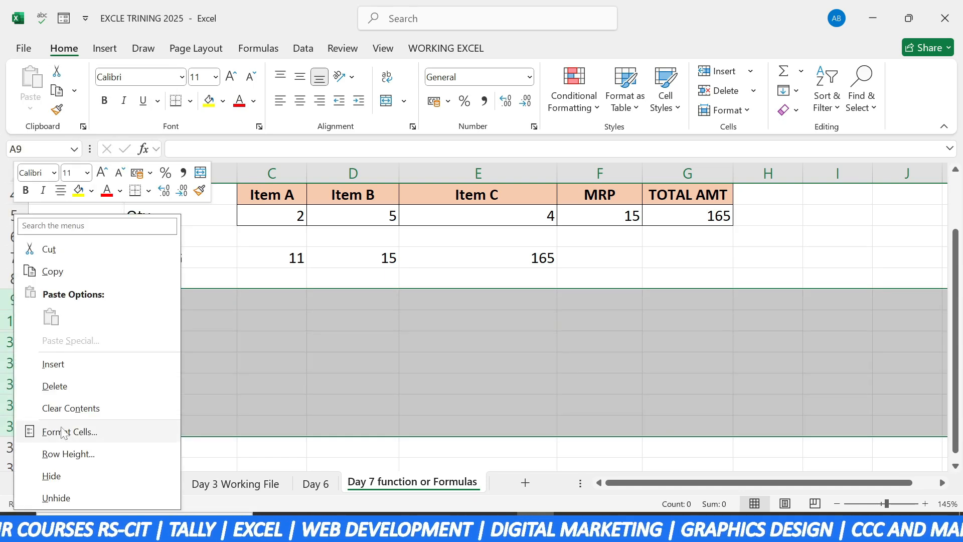
pyautogui.click(75, 496)
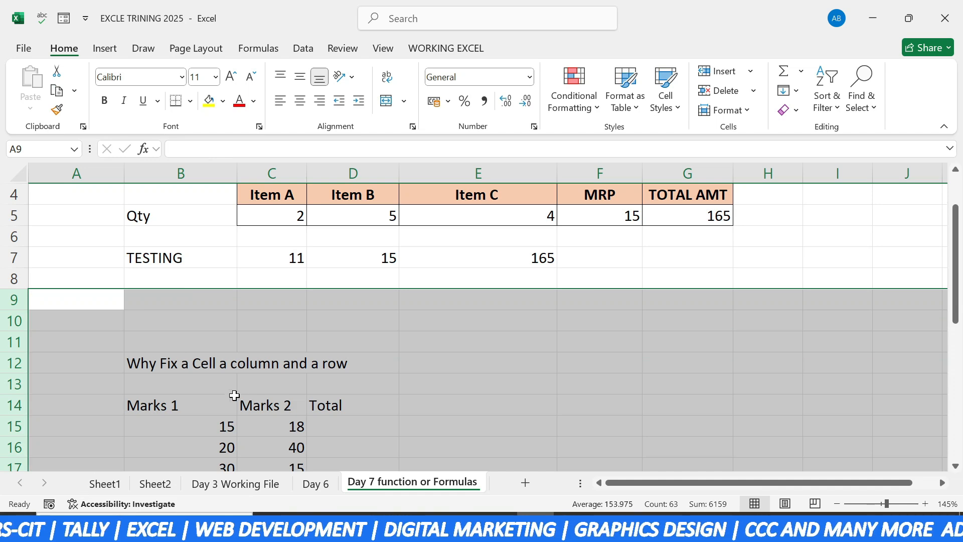
# Add Marks 1 and Marks 2 with =B15+C15 in the Total cell D15 and fill the formula down to D18.
pyautogui.scroll(-2, 234, 395)
pyautogui.scroll(1, 240, 397)
pyautogui.click(357, 381)
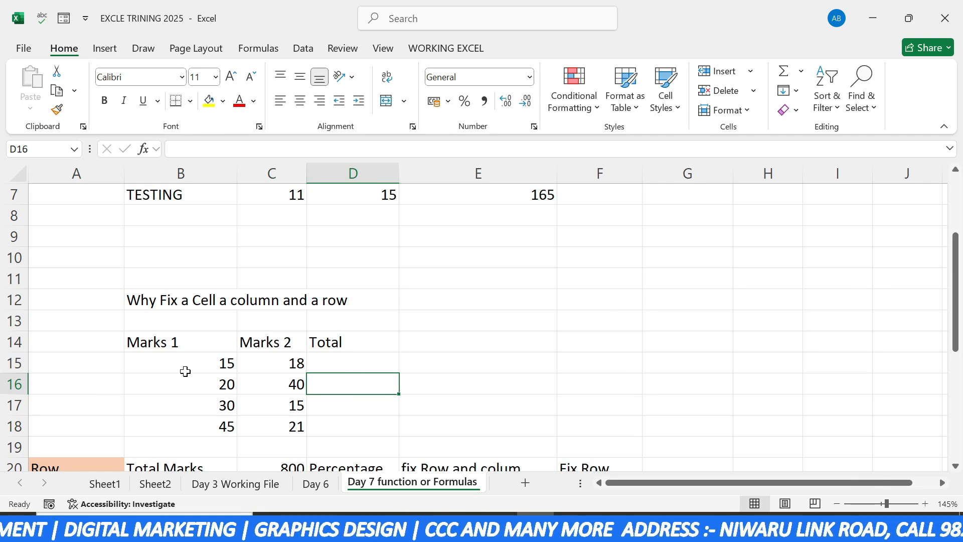
pyautogui.click(343, 362)
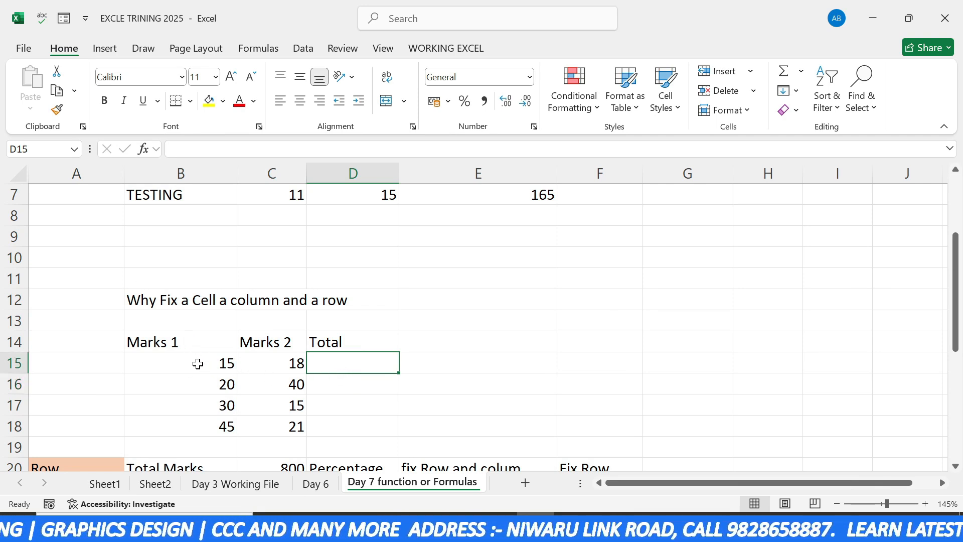
pyautogui.click(200, 363)
pyautogui.click(266, 363)
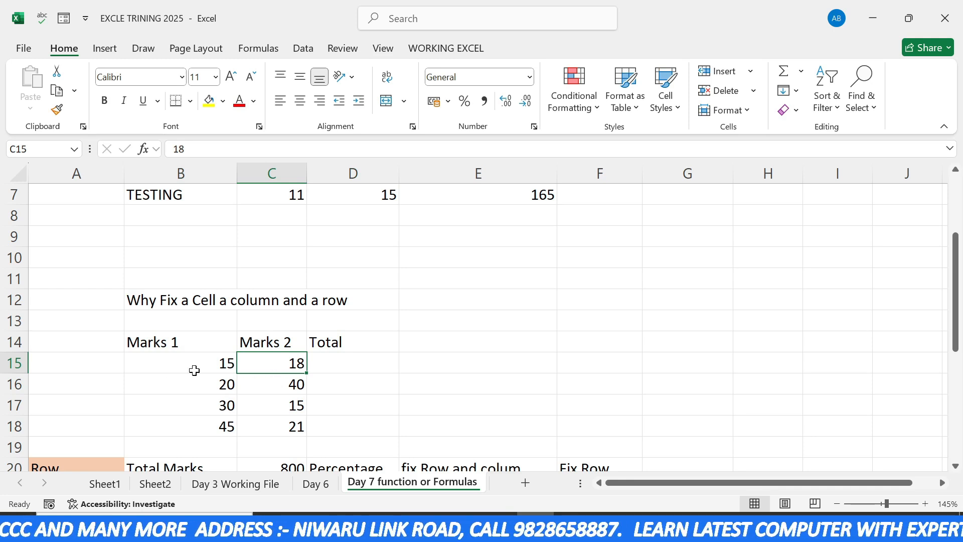
pyautogui.click(327, 362)
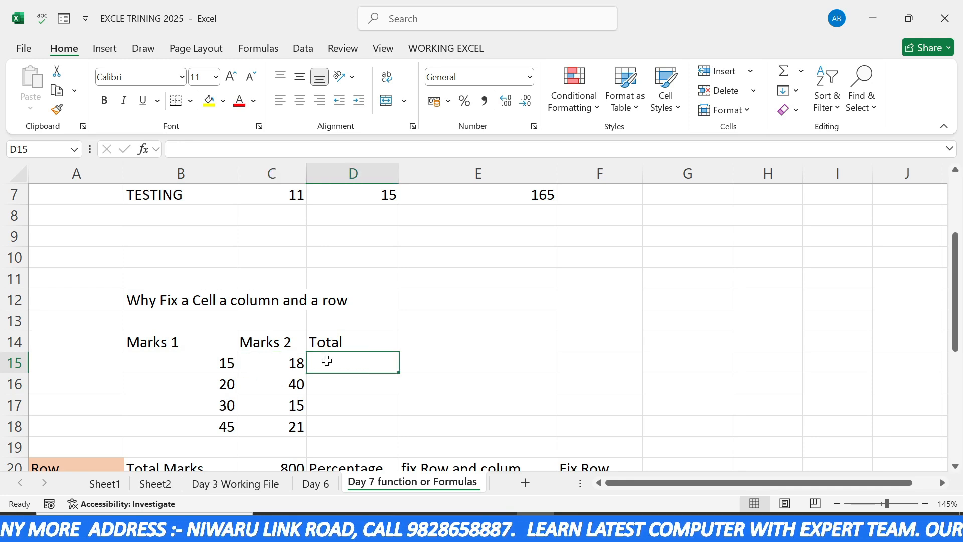
pyautogui.write('=')
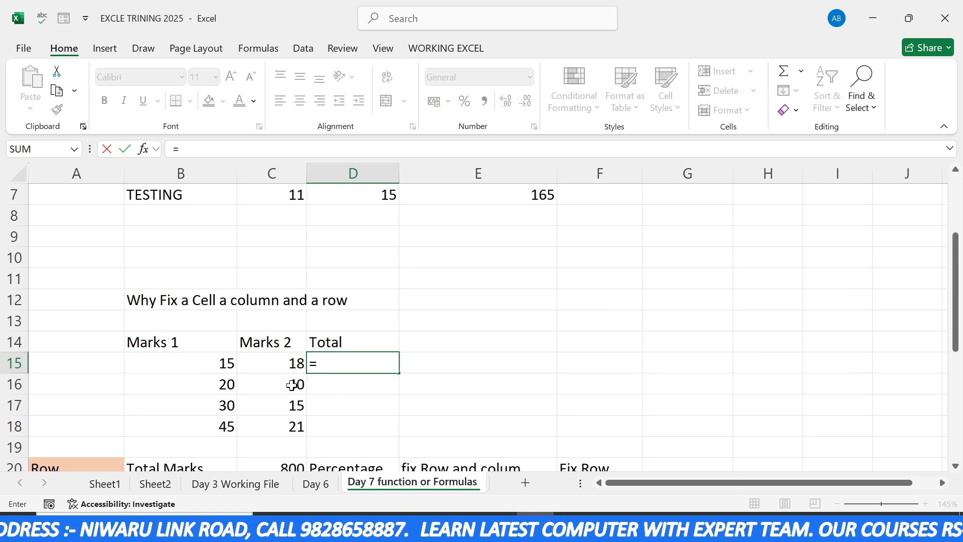
pyautogui.click(211, 362)
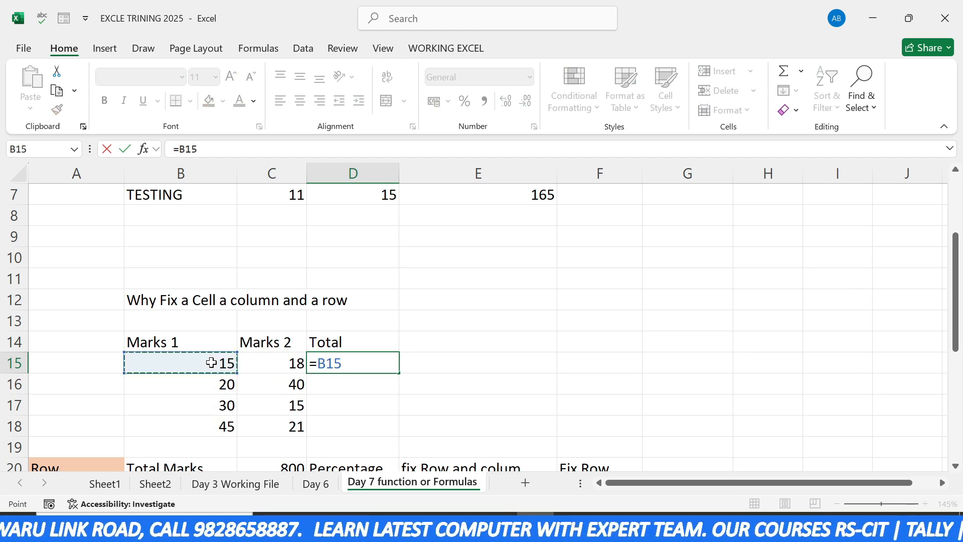
pyautogui.write('+')
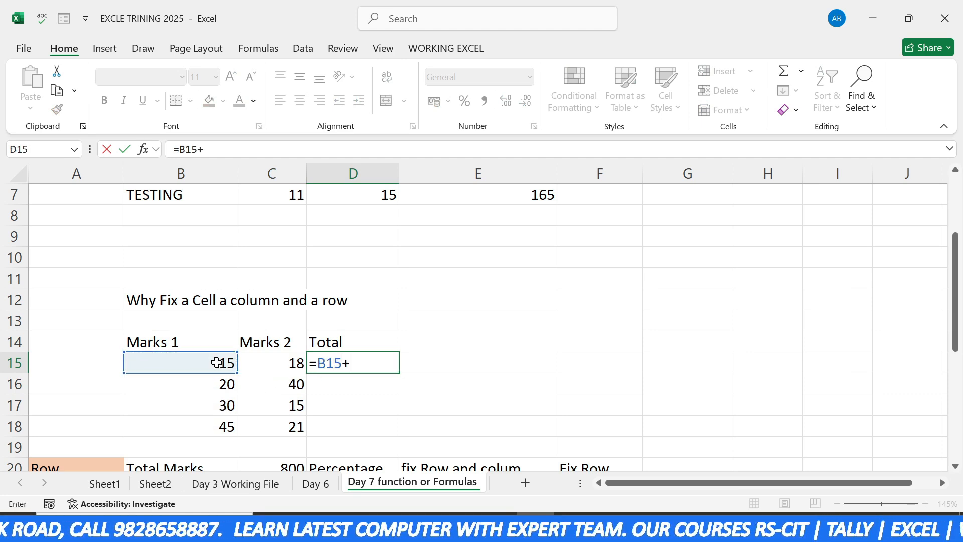
pyautogui.click(271, 368)
pyautogui.press('Return')
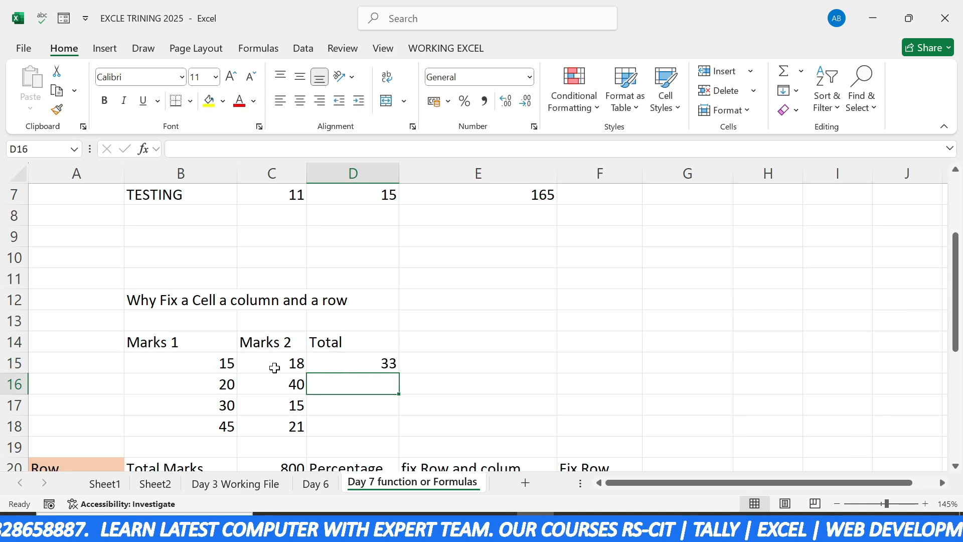
pyautogui.click(351, 363)
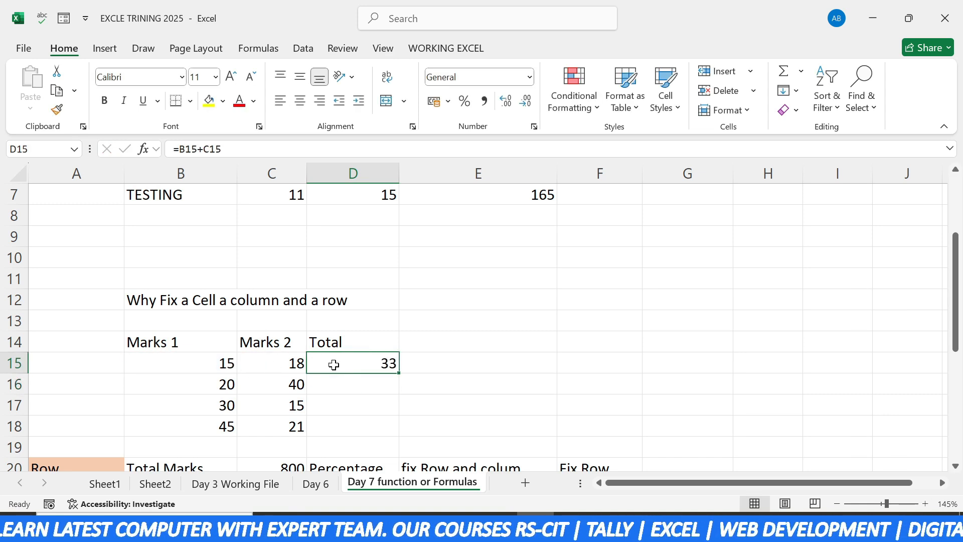
pyautogui.moveTo(399, 374); pyautogui.dragTo(396, 431)
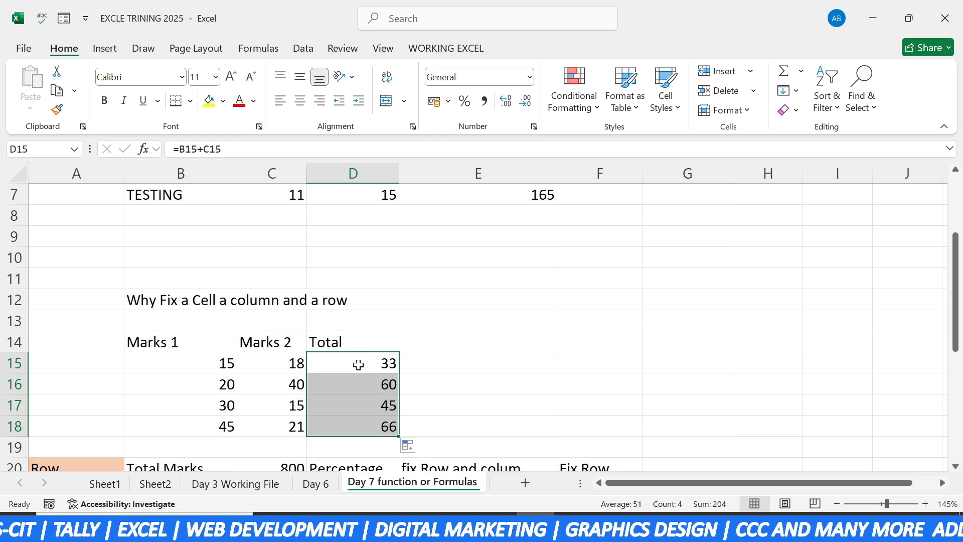
# Inspect the Total formulas in D15, D16 and D17 to see which cells each copied row references.
pyautogui.doubleClick(358, 365)
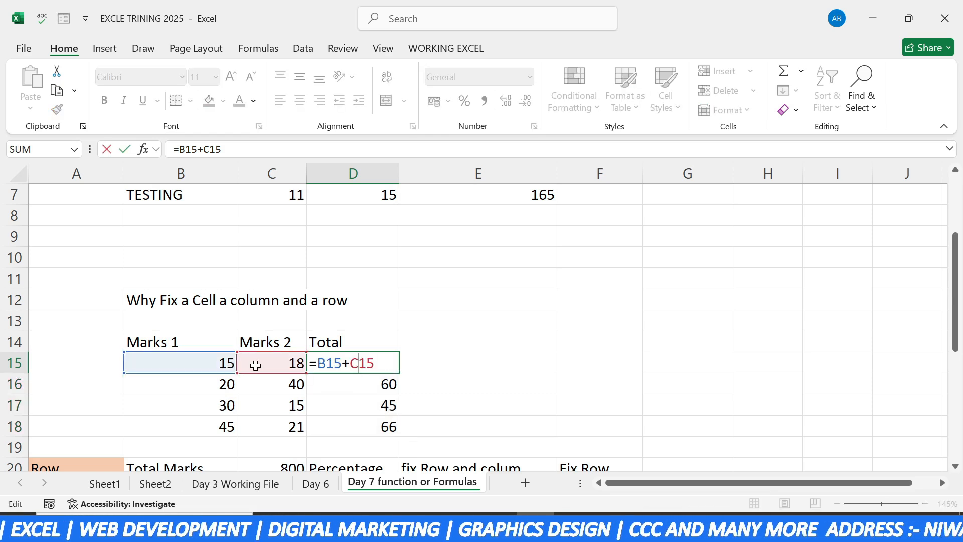
pyautogui.moveTo(341, 363)
pyautogui.mouseDown()
pyautogui.moveTo(317, 364)
pyautogui.moveTo(350, 363)
pyautogui.mouseUp()
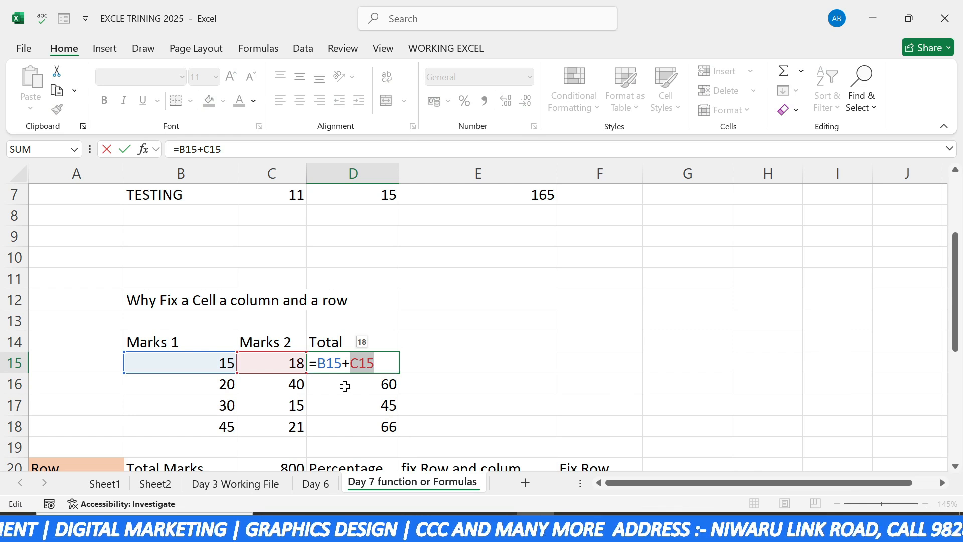
pyautogui.press('Return')
pyautogui.doubleClick(367, 387)
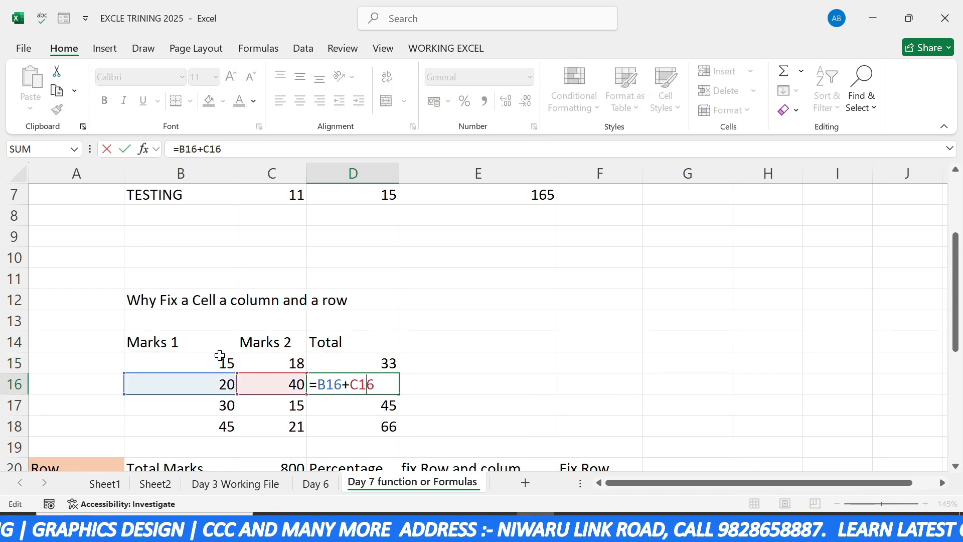
pyautogui.doubleClick(350, 404)
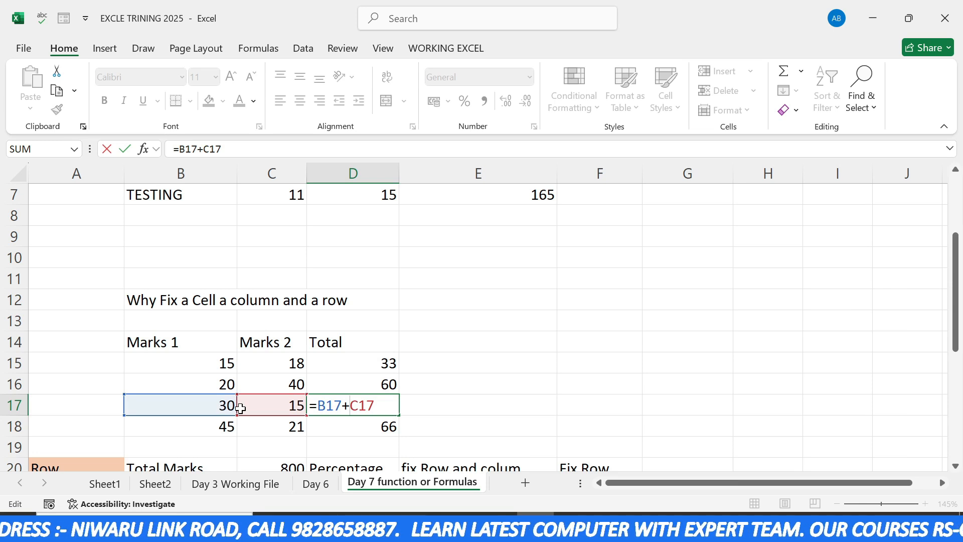
pyautogui.hotkey('ctrl', 'Return')
pyautogui.click(371, 362)
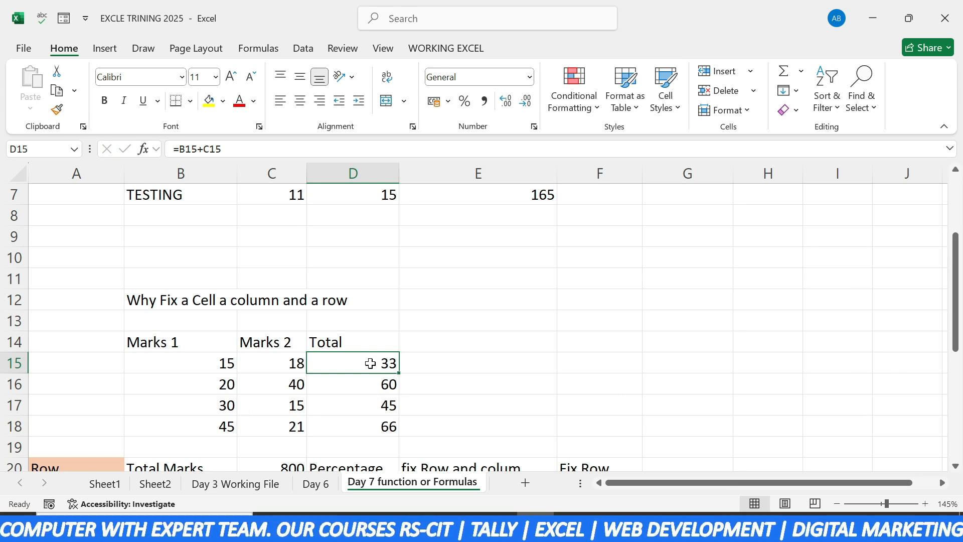
# Enter the column headings Marks in F12 and Max Marks in G12.
pyautogui.click(603, 297)
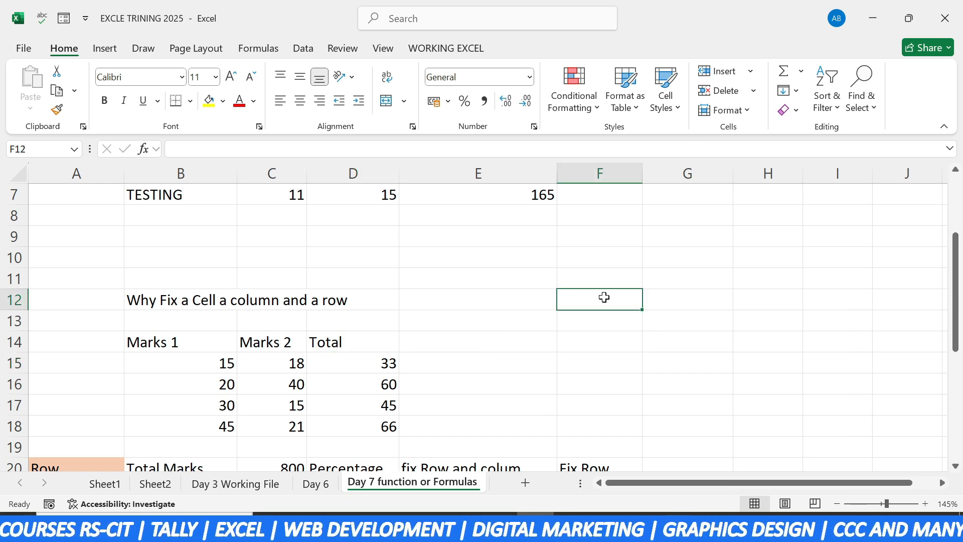
pyautogui.write('Mar')
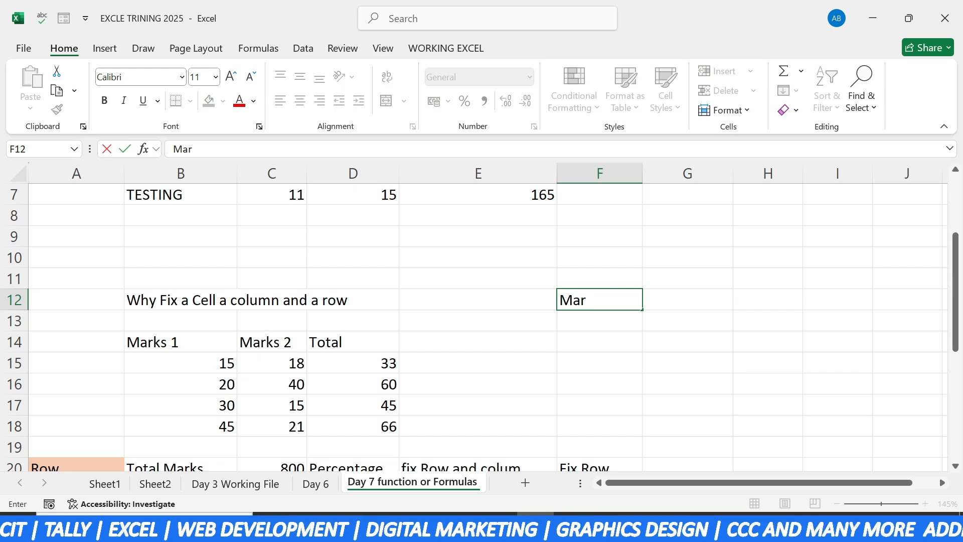
pyautogui.write('tks')
pyautogui.press('Tab')
pyautogui.write('M')
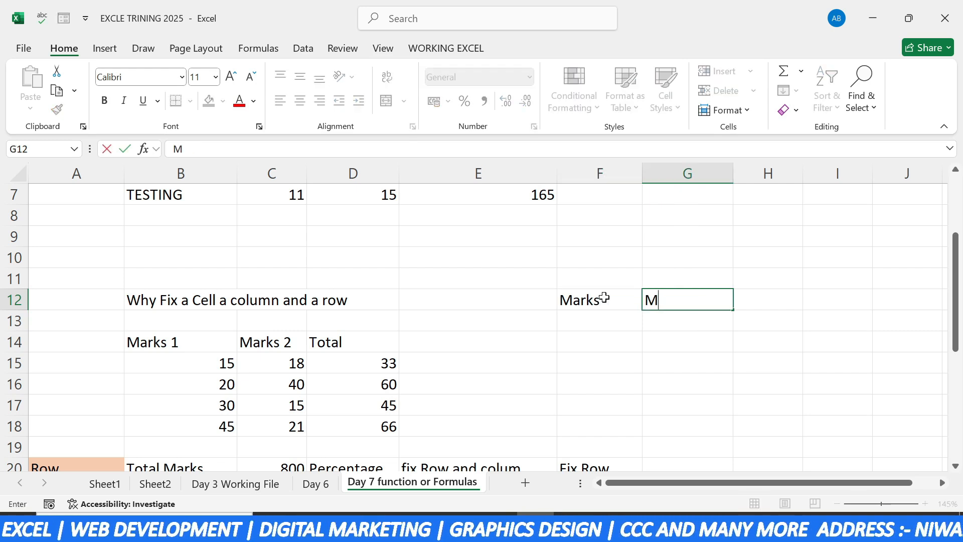
pyautogui.write('ax Mar')
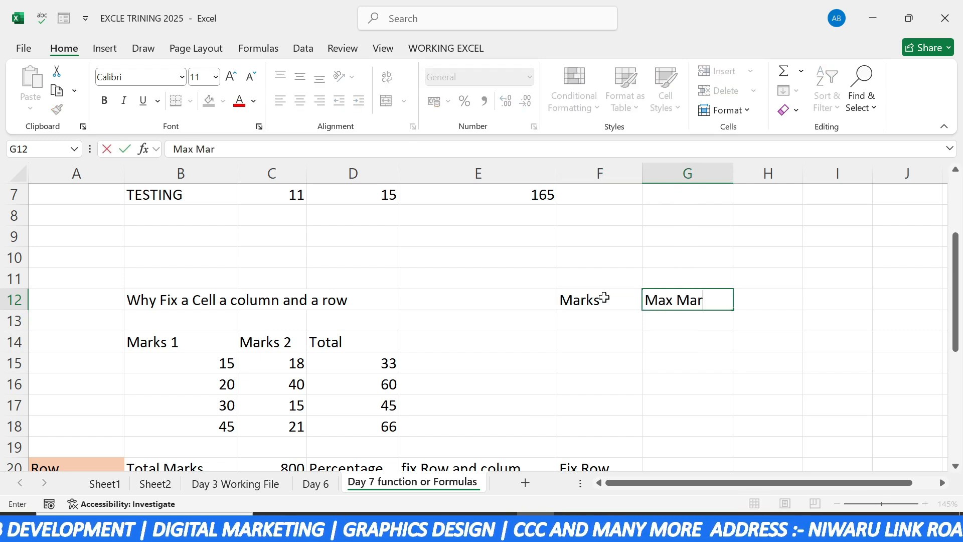
pyautogui.write('ks')
pyautogui.press('Return')
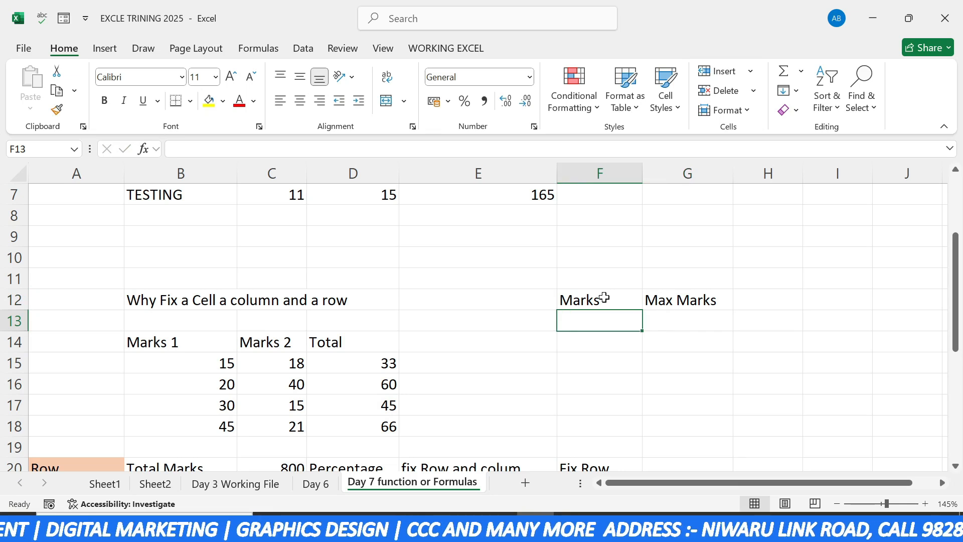
# Enter student A in E13 and the marks 350 in F13.
pyautogui.press('Left')
pyautogui.write('a')
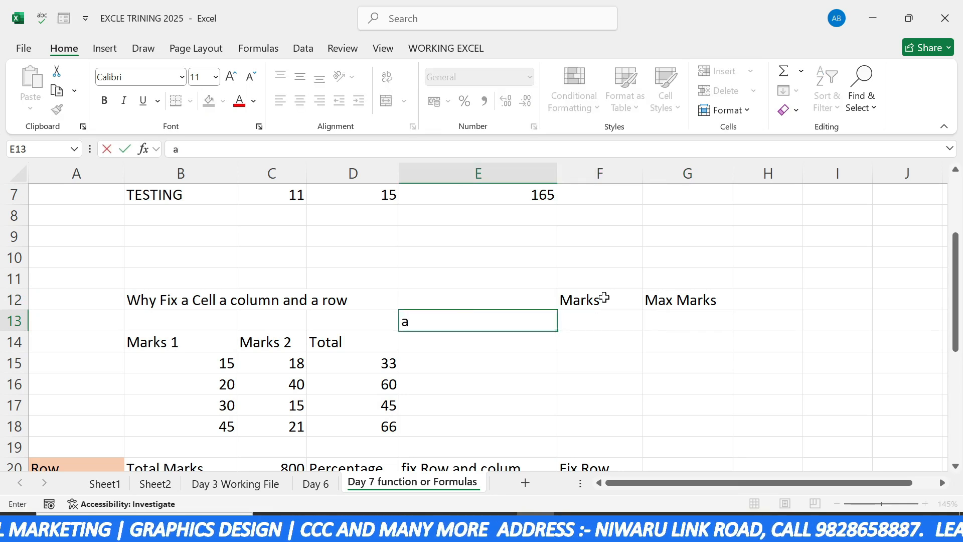
pyautogui.press('BackSpace')
pyautogui.write('A')
pyautogui.press('Up')
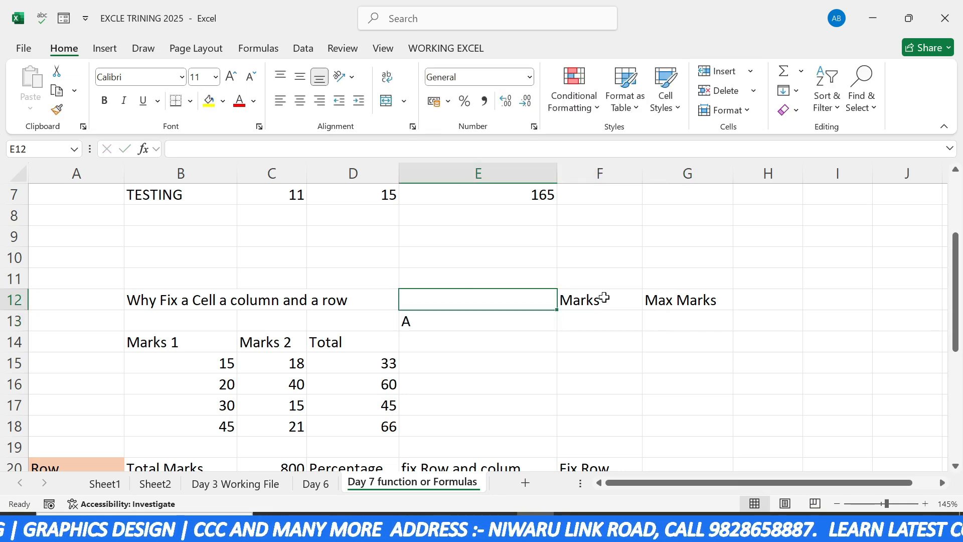
pyautogui.press('Left')
pyautogui.press('Down')
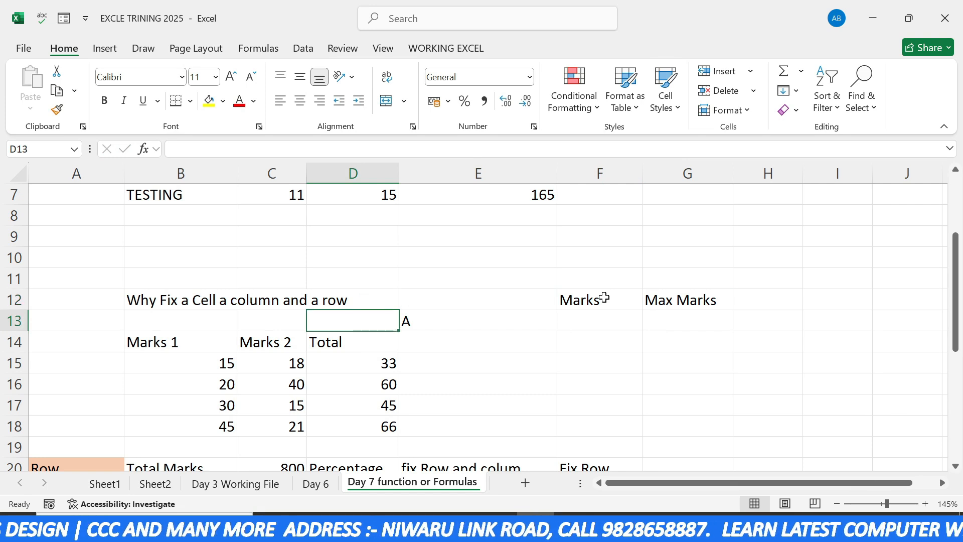
pyautogui.press('Right')
pyautogui.press('Right')
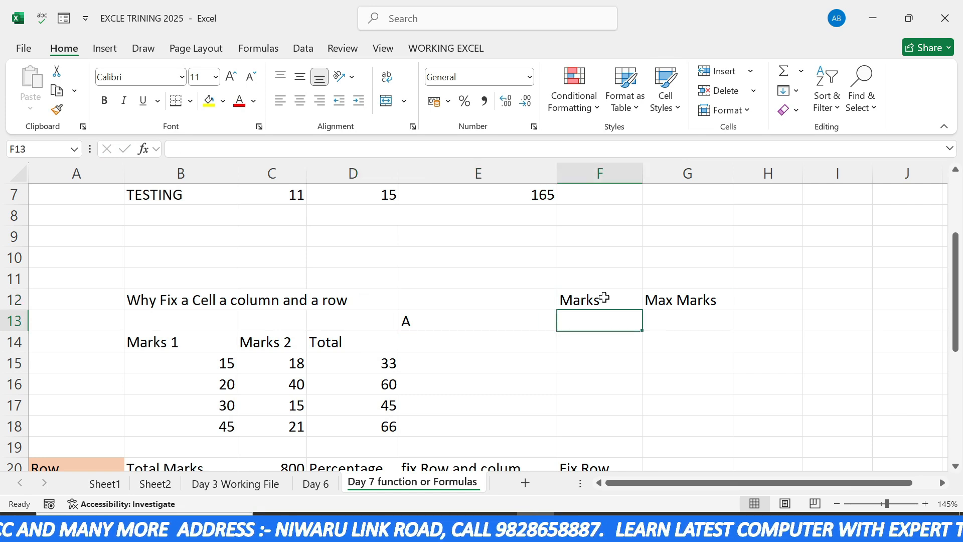
pyautogui.write('350')
pyautogui.press('Return')
# Enter student B in E14 and the column heading STUDENT in E12.
pyautogui.press('Left')
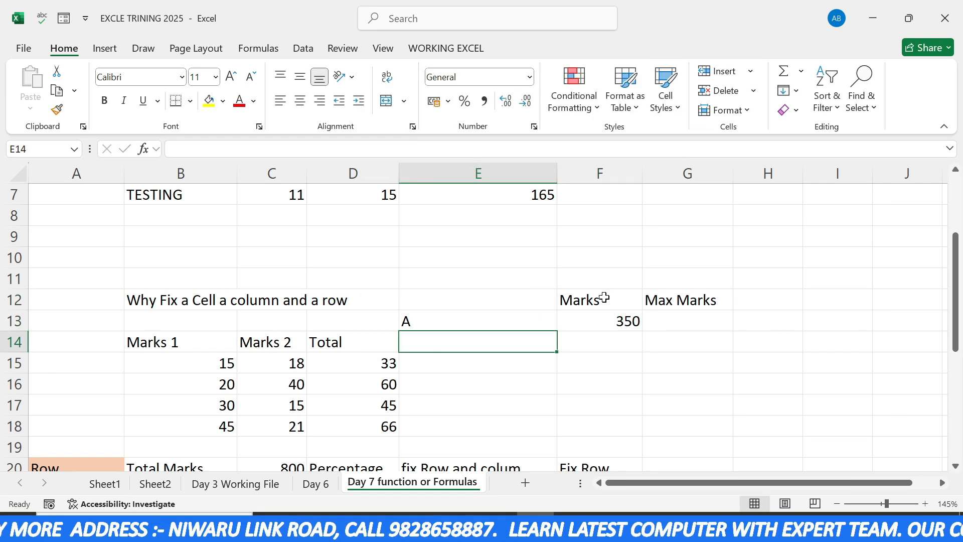
pyautogui.write('B')
pyautogui.press('Tab')
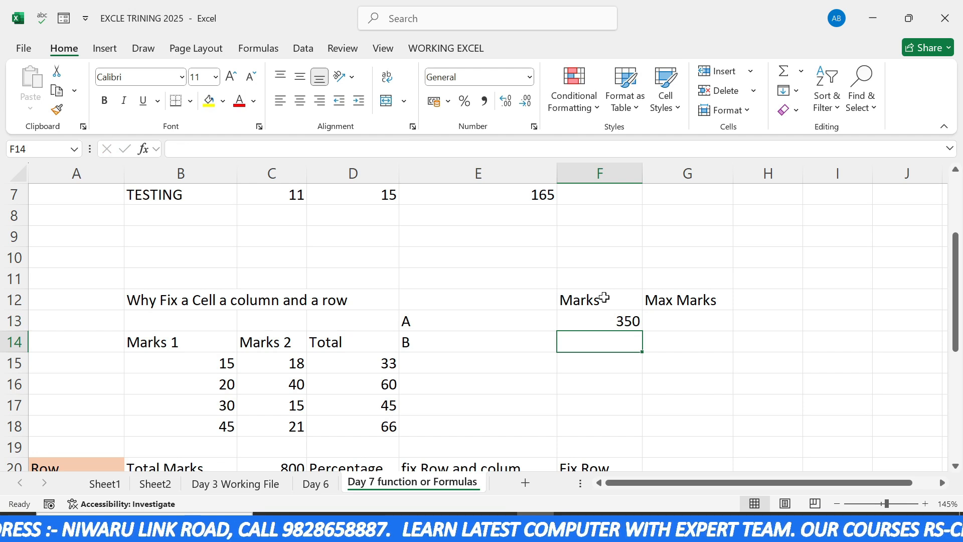
pyautogui.press('Up')
pyautogui.press('Up')
pyautogui.press('Left')
pyautogui.write('STUD')
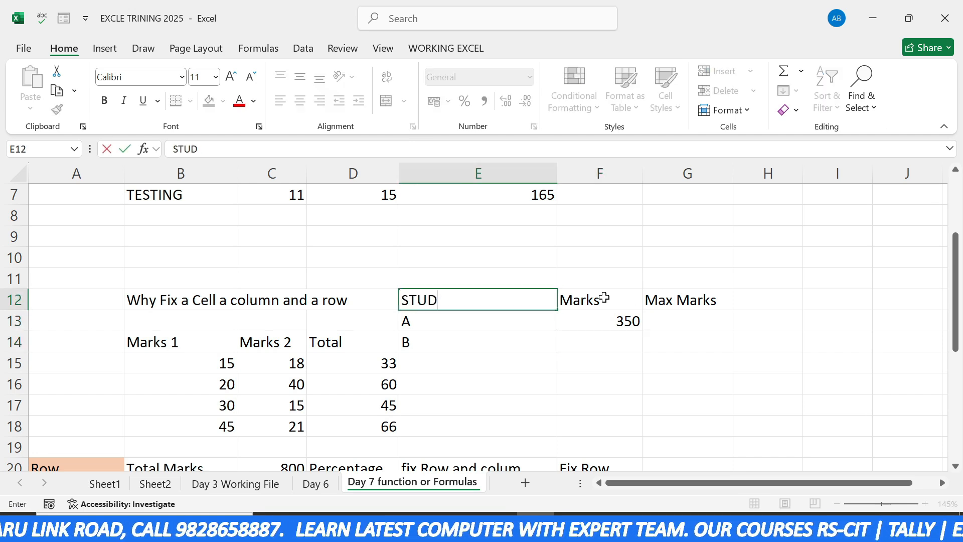
pyautogui.write('ENT')
pyautogui.press('Return')
# Enter 450 as student B's marks in F14 and 600 as the maximum marks in G13.
pyautogui.press('Down')
pyautogui.press('Right')
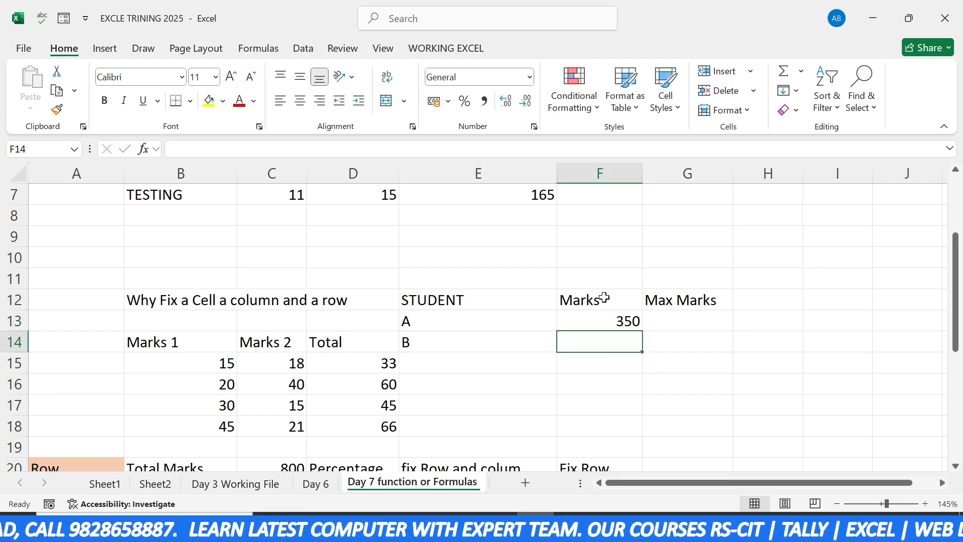
pyautogui.write('450')
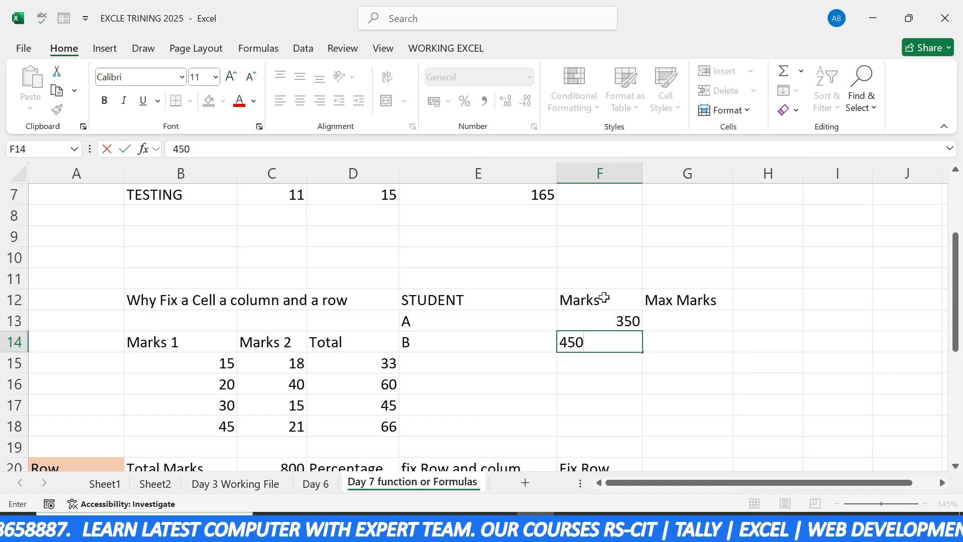
pyautogui.press('Tab')
pyautogui.press('Up')
pyautogui.write('60')
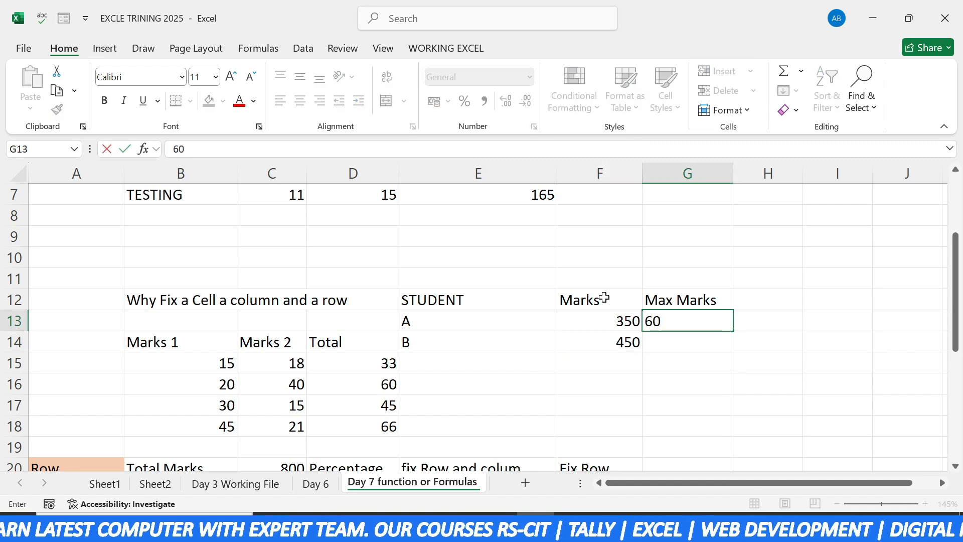
pyautogui.write('0')
pyautogui.press('Return')
# Add students C and D in E15 and E16 with the marks 150 and 180.
pyautogui.press('Down')
pyautogui.press('Left')
pyautogui.press('Left')
pyautogui.write('C')
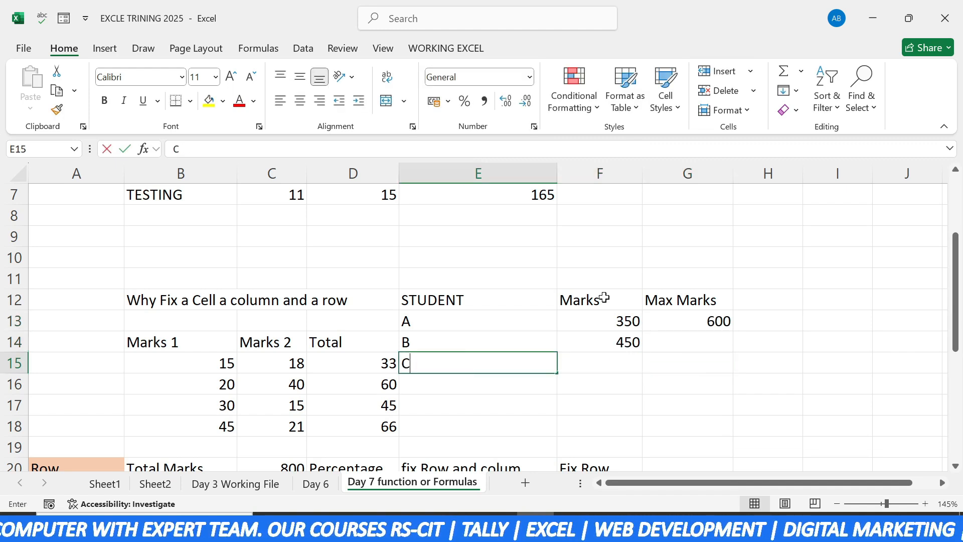
pyautogui.press('Tab')
pyautogui.write('150')
pyautogui.press('Down')
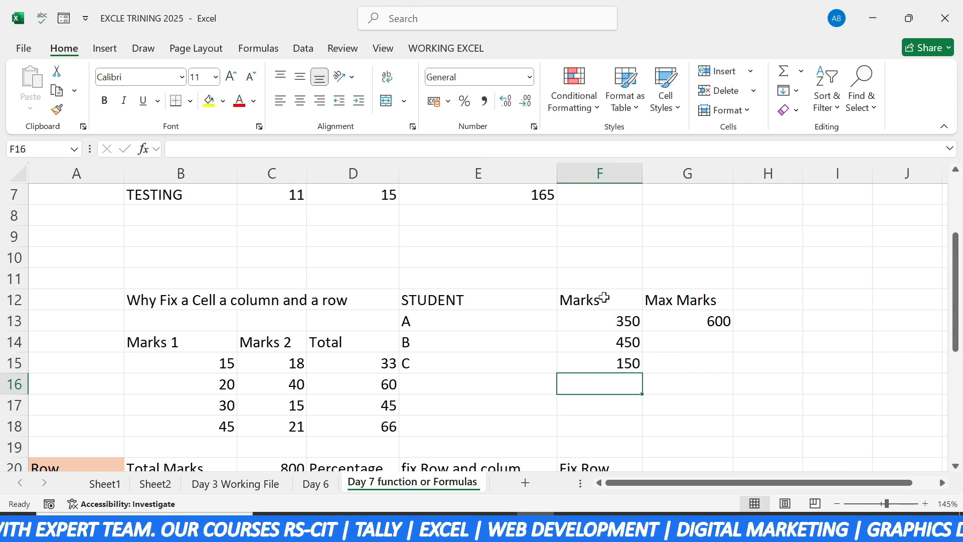
pyautogui.press('Left')
pyautogui.press('F2')
pyautogui.write('D')
pyautogui.press('Tab')
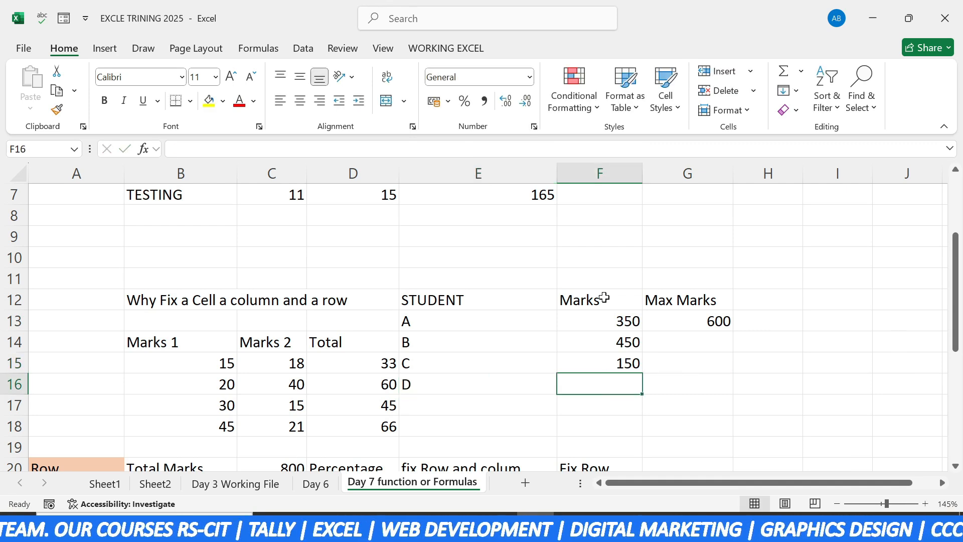
pyautogui.write('180')
# Enter the column heading % in H12, beside Max Marks.
pyautogui.press('Tab')
pyautogui.press('Tab')
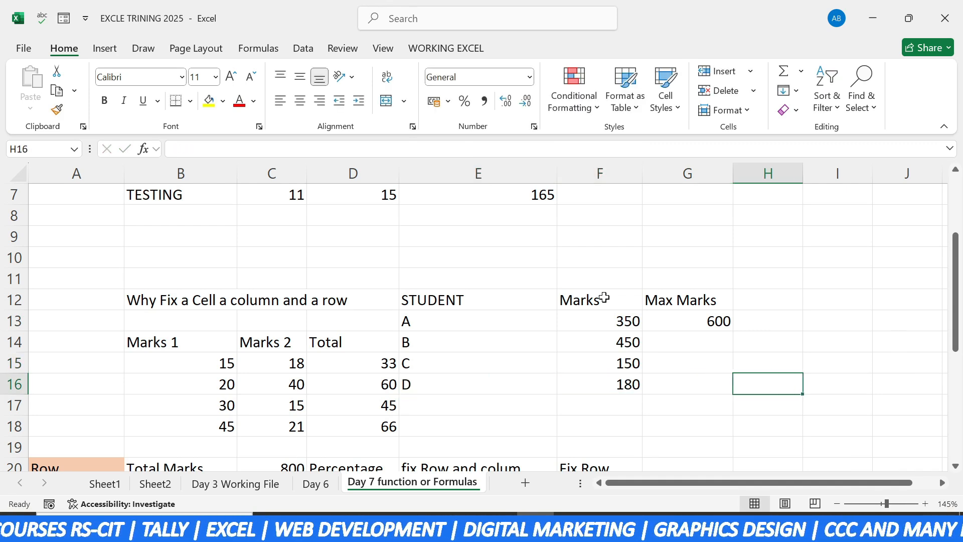
pyautogui.press('Up')
pyautogui.press('Up')
pyautogui.press('Up')
pyautogui.press('Up')
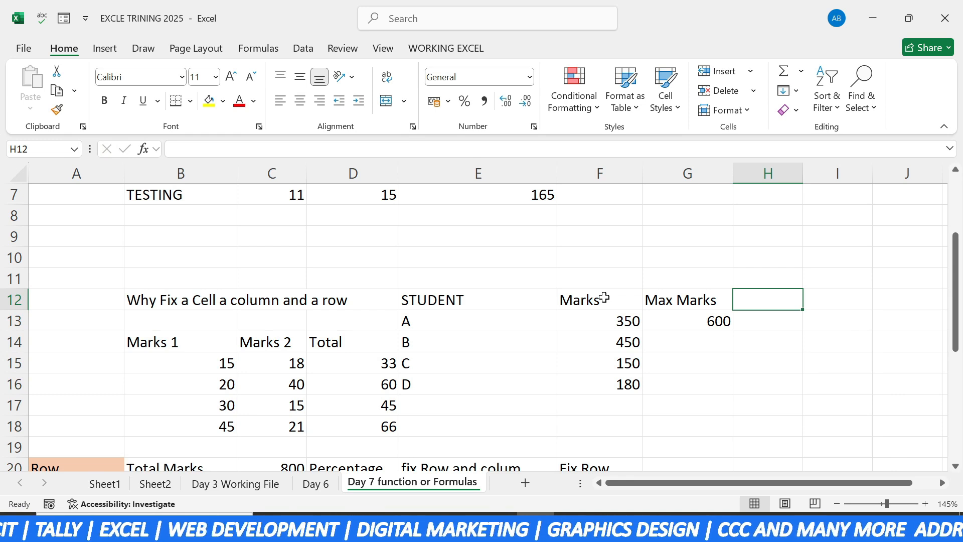
pyautogui.write('%')
pyautogui.press('Return')
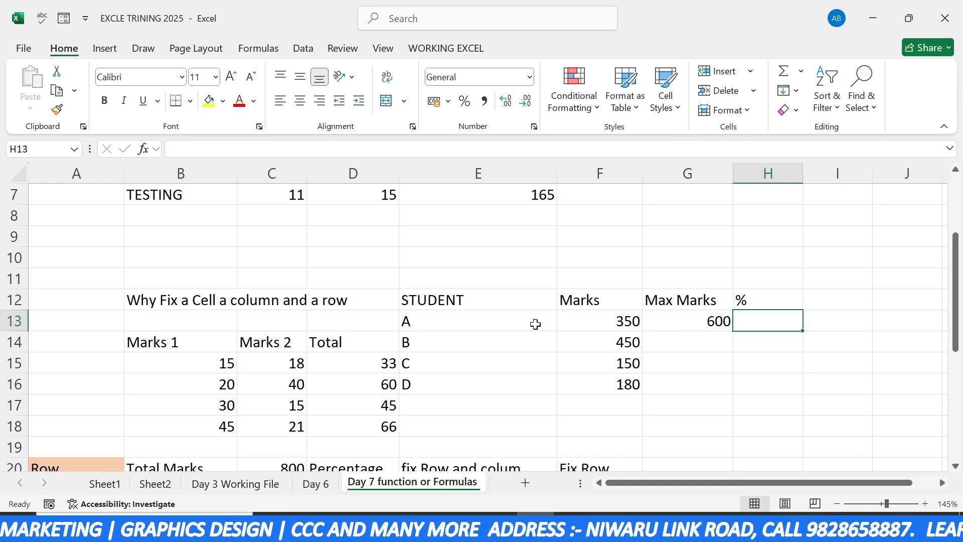
# Calculate student A's percentage in H13 with the formula =F13/G13*100.
pyautogui.write('=')
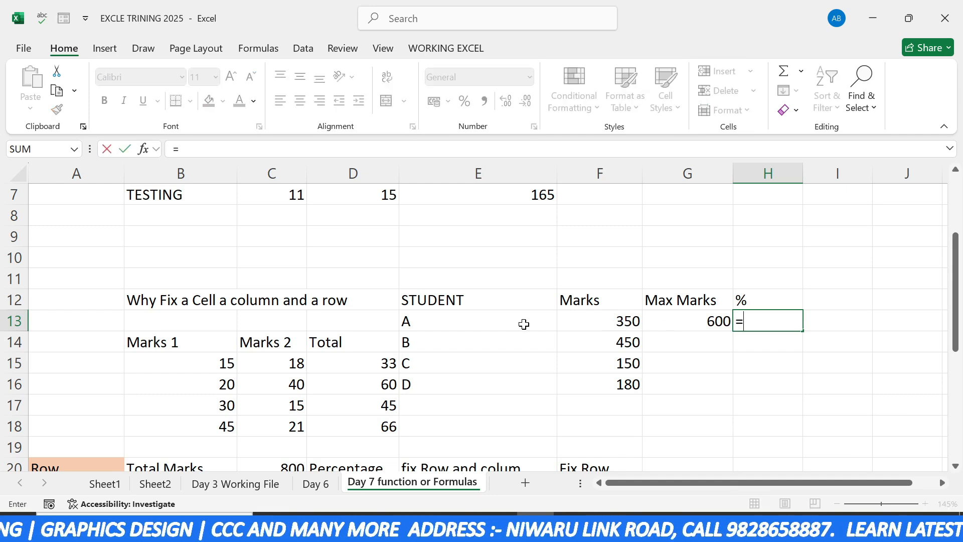
pyautogui.click(619, 314)
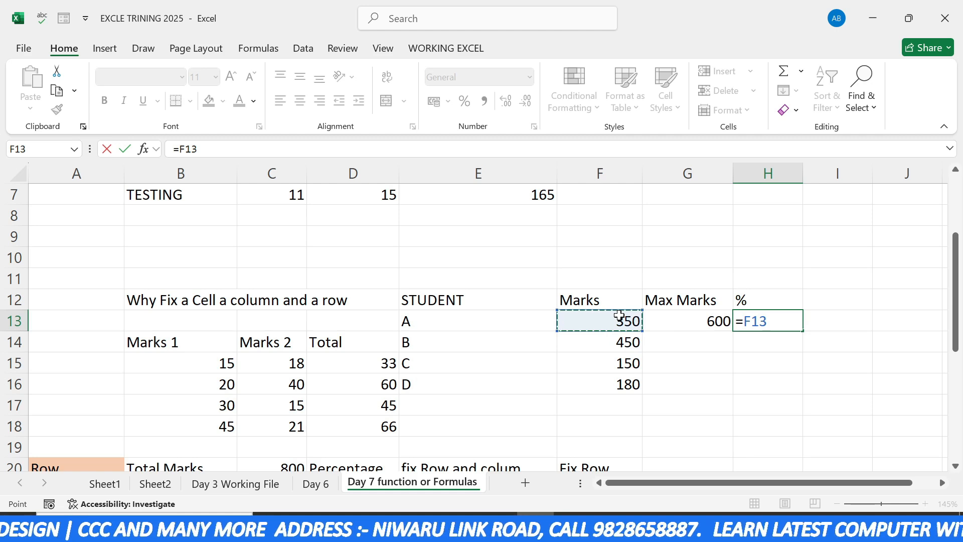
pyautogui.write('/')
pyautogui.click(680, 322)
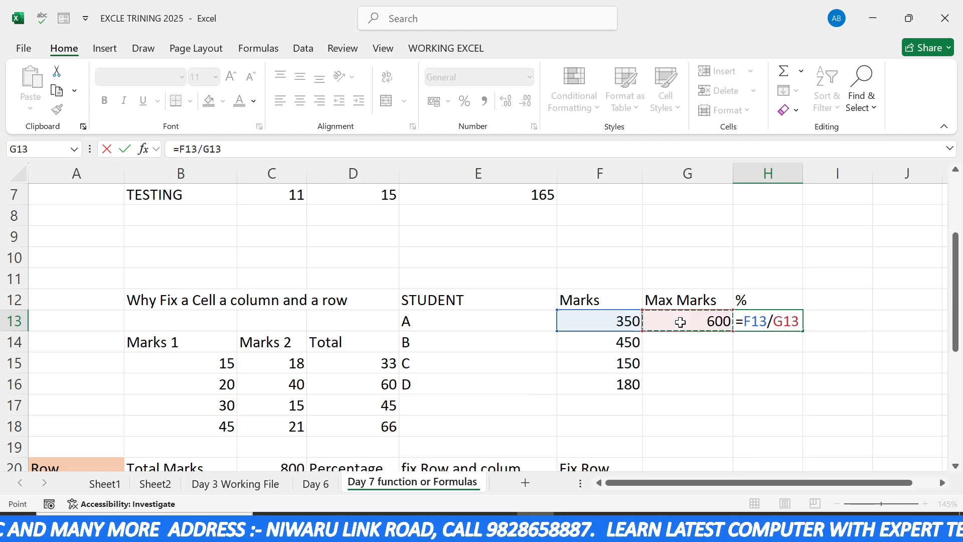
pyautogui.write('*100')
pyautogui.press('Return')
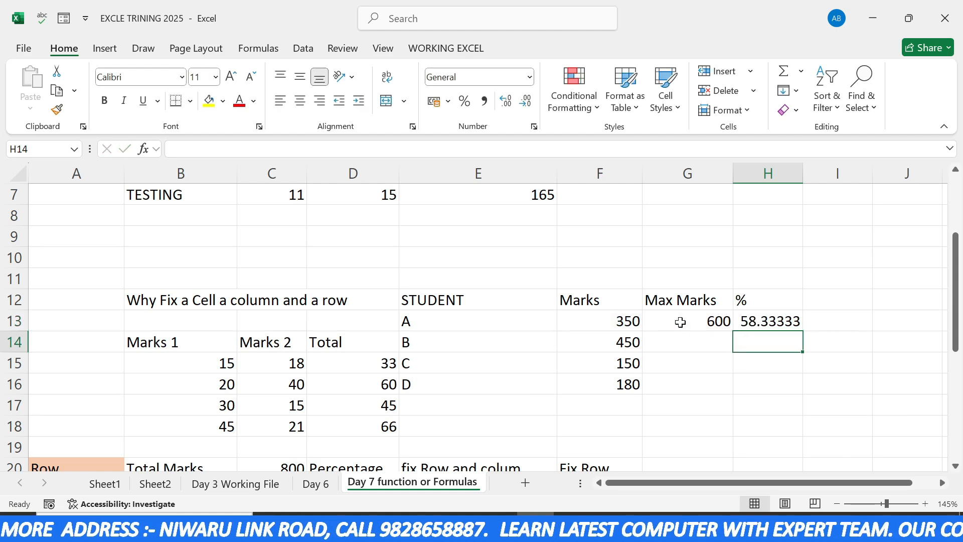
# Format the percentage in H13 with no decimal places and fill its formula down to H16.
pyautogui.click(774, 327)
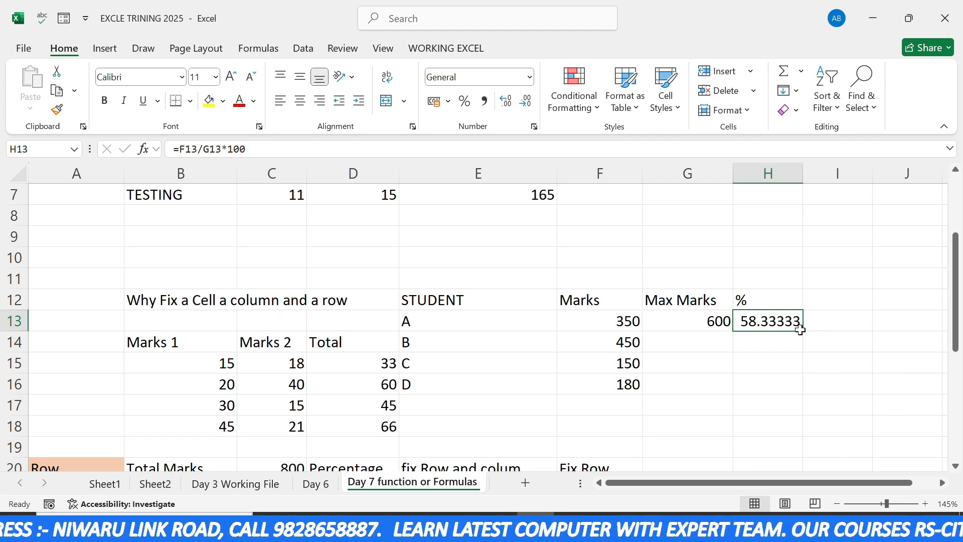
pyautogui.click(527, 107)
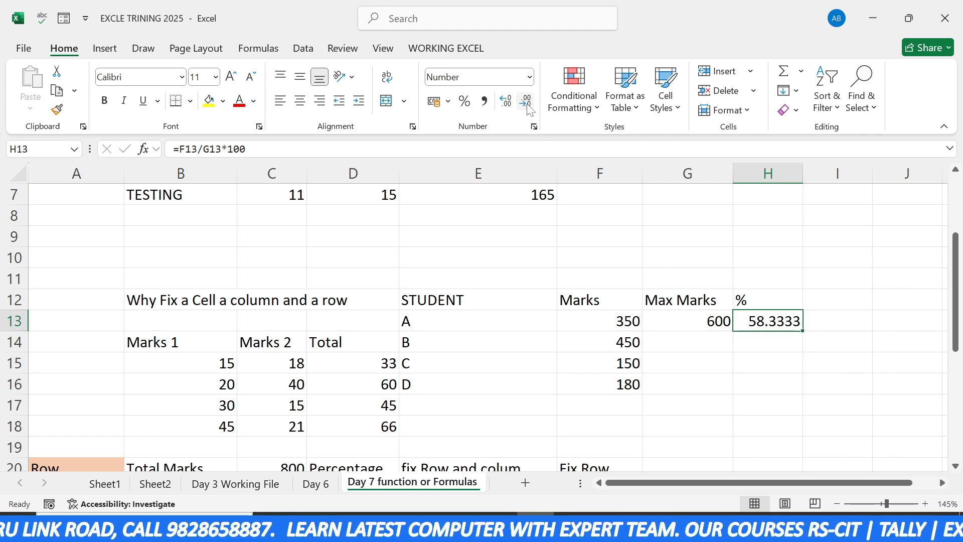
pyautogui.click(528, 108)
pyautogui.click(528, 107)
pyautogui.click(527, 108)
pyautogui.click(528, 107)
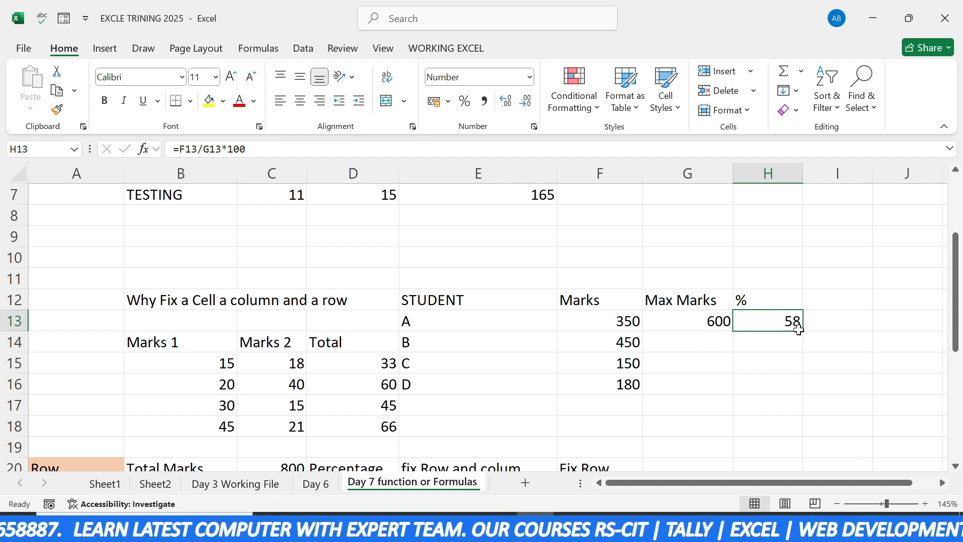
pyautogui.moveTo(803, 331); pyautogui.dragTo(802, 392)
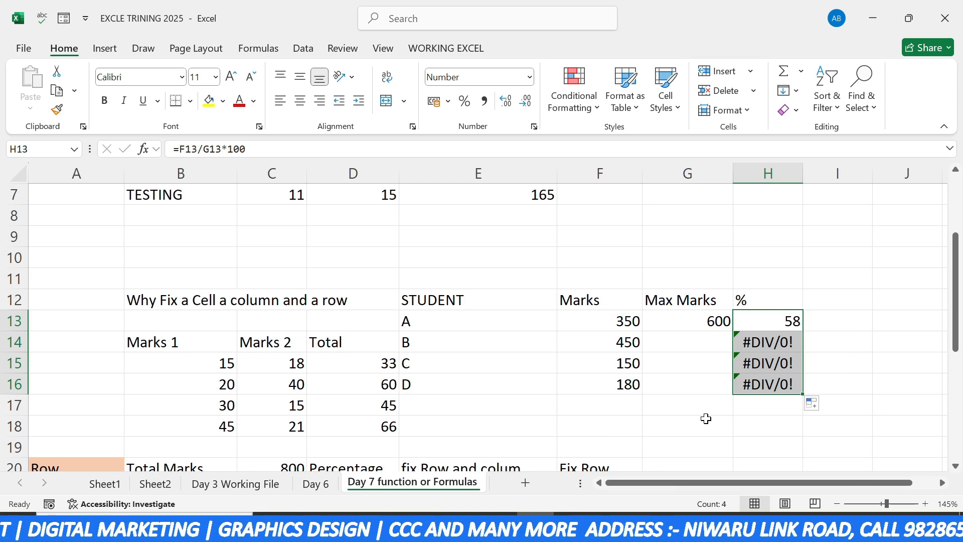
# Inspect the percentage formulas in H13, H14 and H15 to see which Max Marks cell each one references.
pyautogui.doubleClick(753, 319)
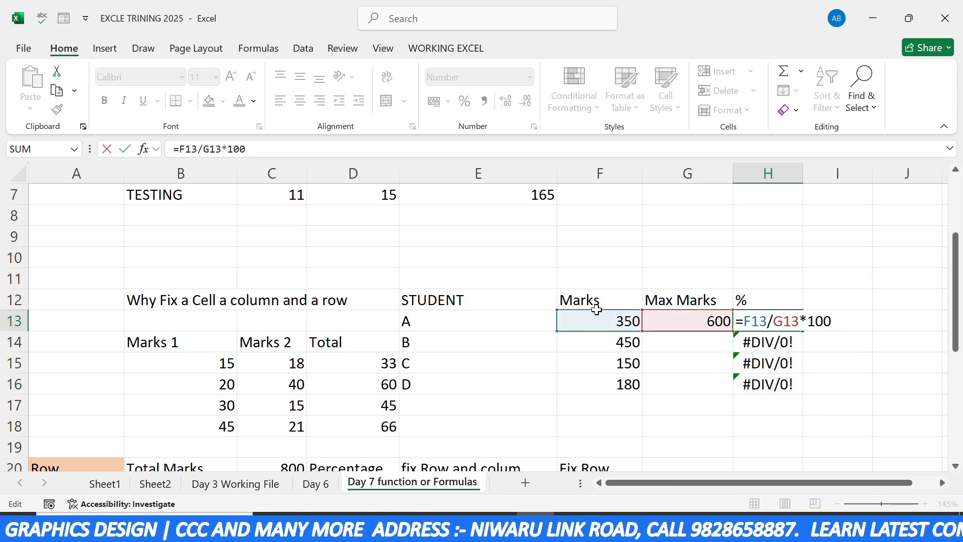
pyautogui.press('Escape')
pyautogui.doubleClick(786, 344)
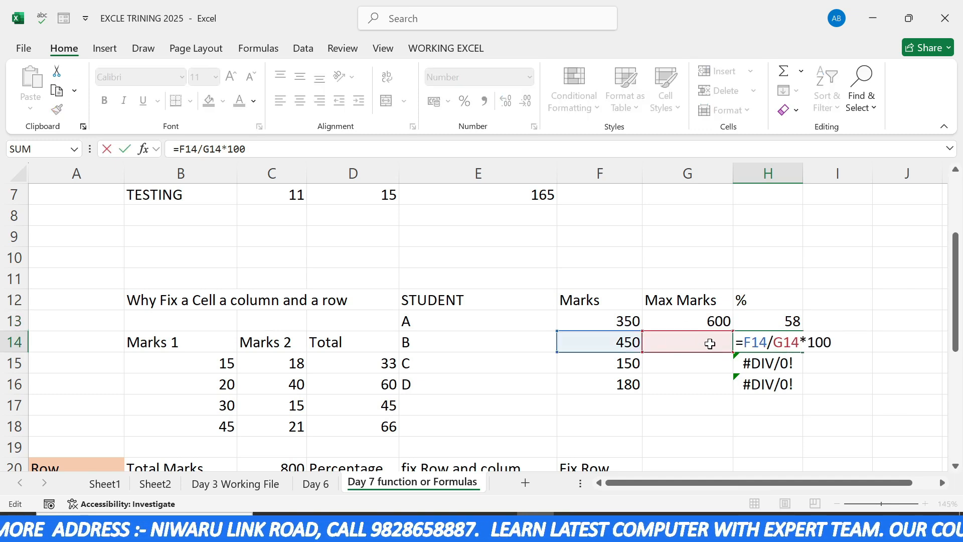
pyautogui.press('Return')
pyautogui.doubleClick(800, 365)
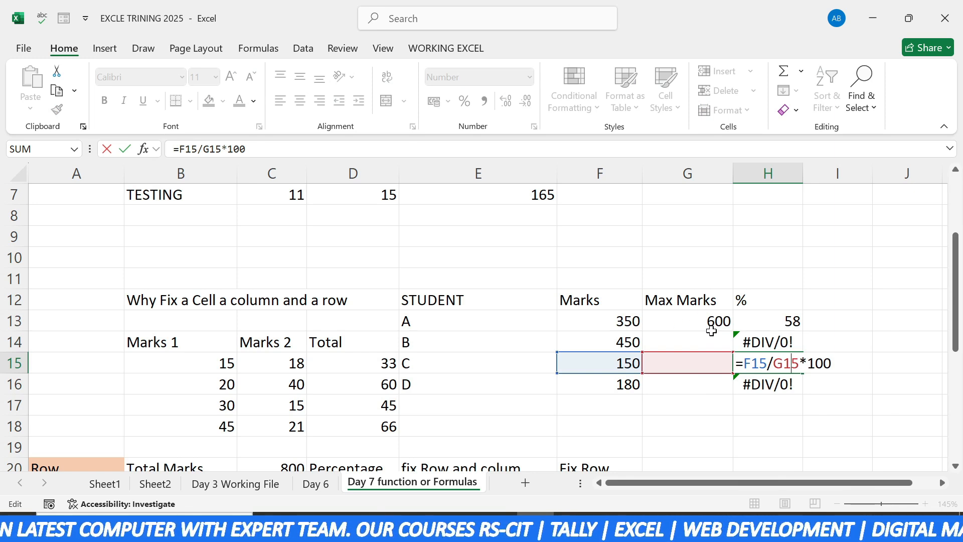
pyautogui.hotkey('ctrl', 'Return')
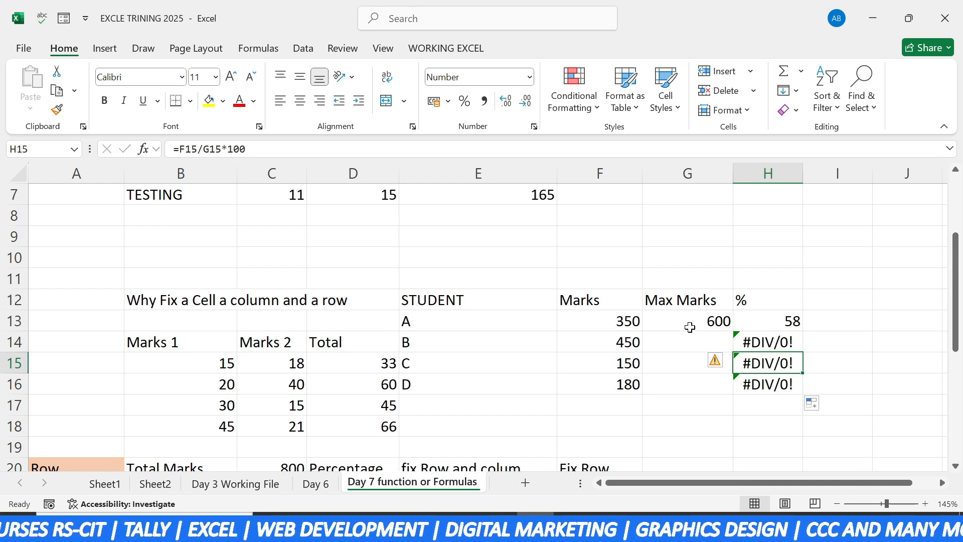
pyautogui.click(690, 327)
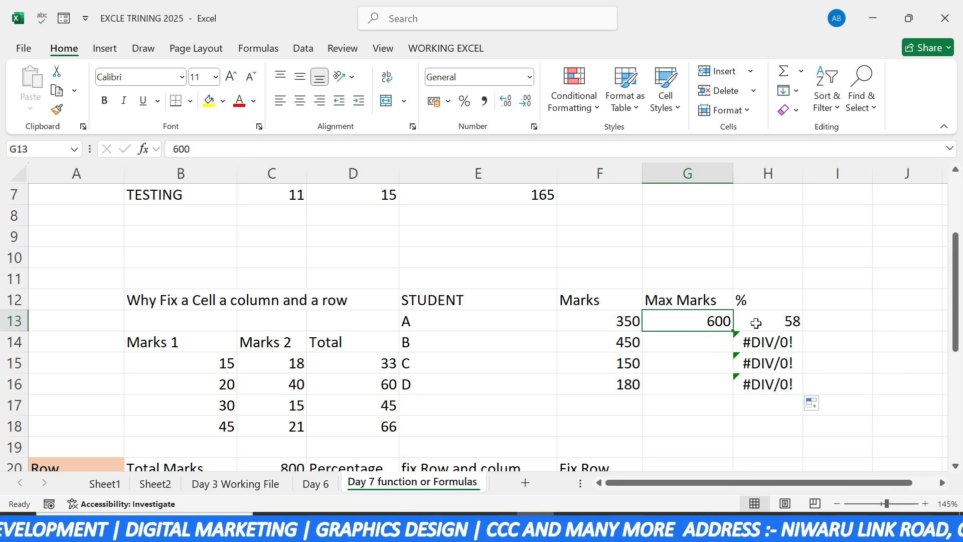
# Fix the Max Marks reference in H13 so the formula reads =F13/$G$13*100, and fill it down to H16.
pyautogui.doubleClick(768, 321)
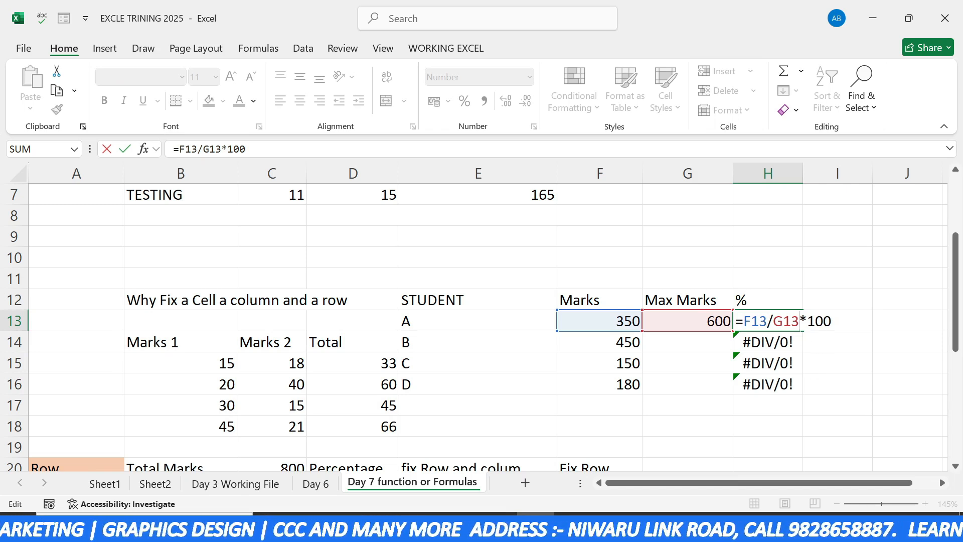
pyautogui.hotkey('shift', 'Left')
pyautogui.hotkey('shift', 'Left')
pyautogui.hotkey('shift', 'Left')
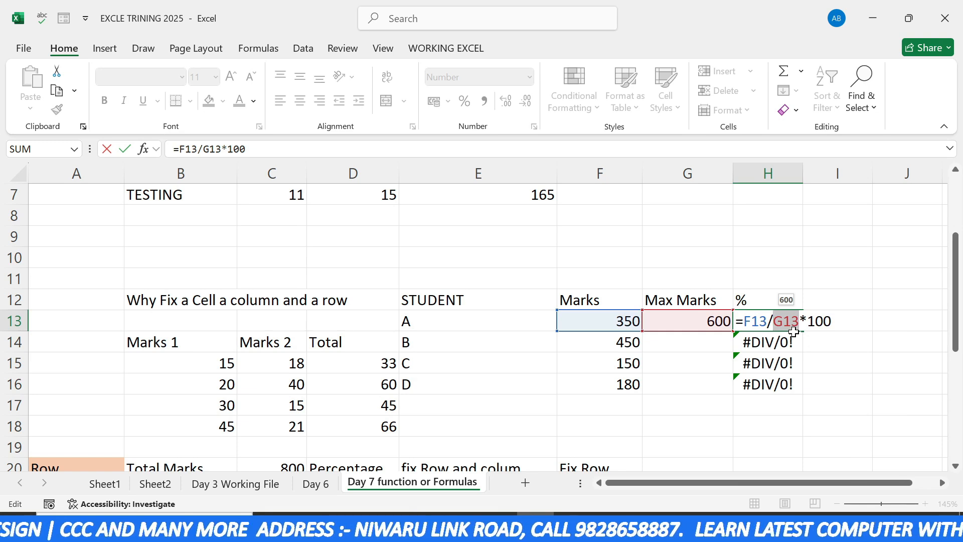
pyautogui.press('F4')
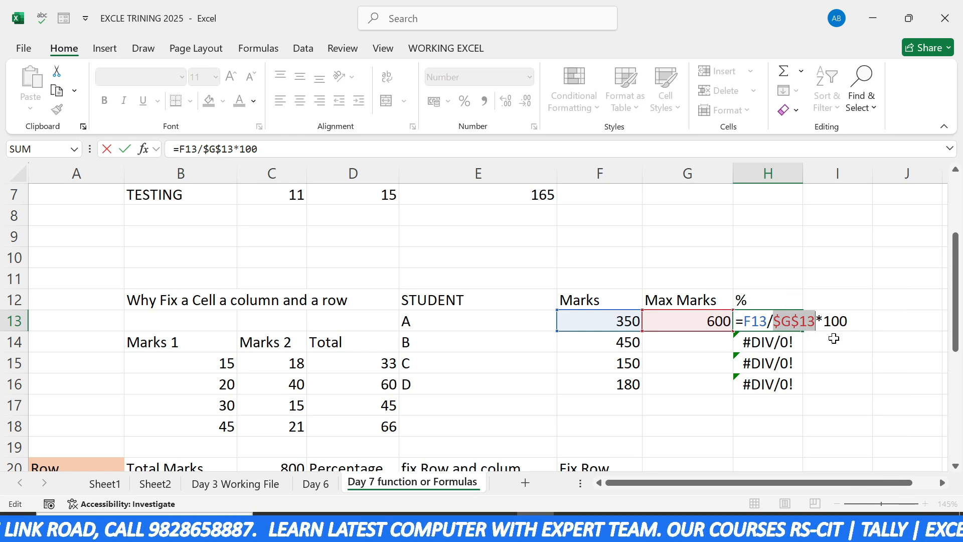
pyautogui.press('Return')
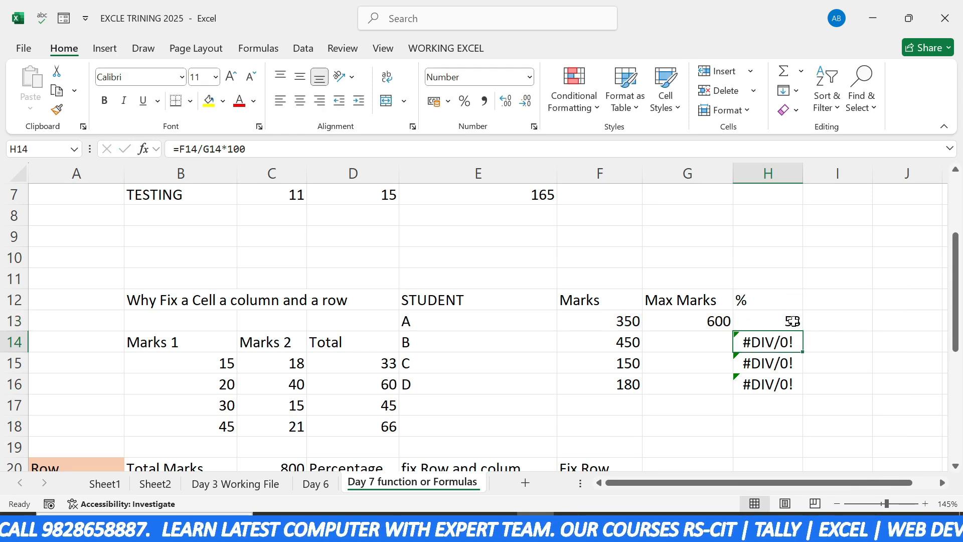
pyautogui.click(797, 323)
pyautogui.doubleClick(803, 333)
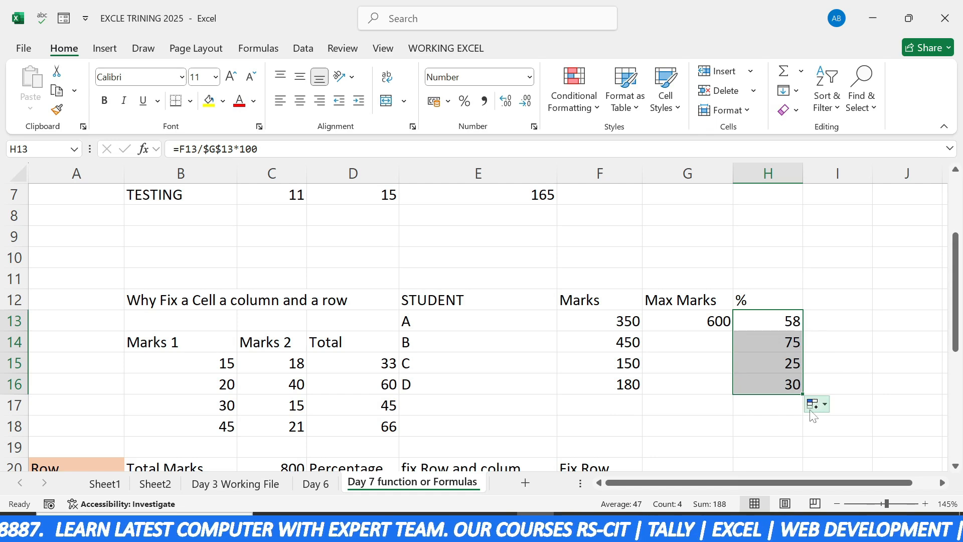
# Inspect the percentage formulas in H14, H15 and H16 to see which Marks and Max Marks cells each one references.
pyautogui.doubleClick(770, 340)
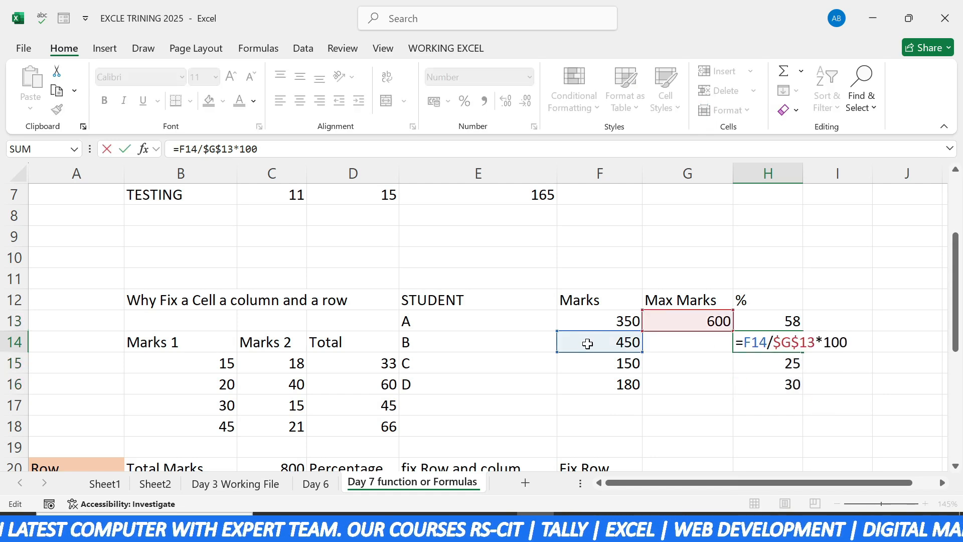
pyautogui.click(760, 359)
pyautogui.press('Escape')
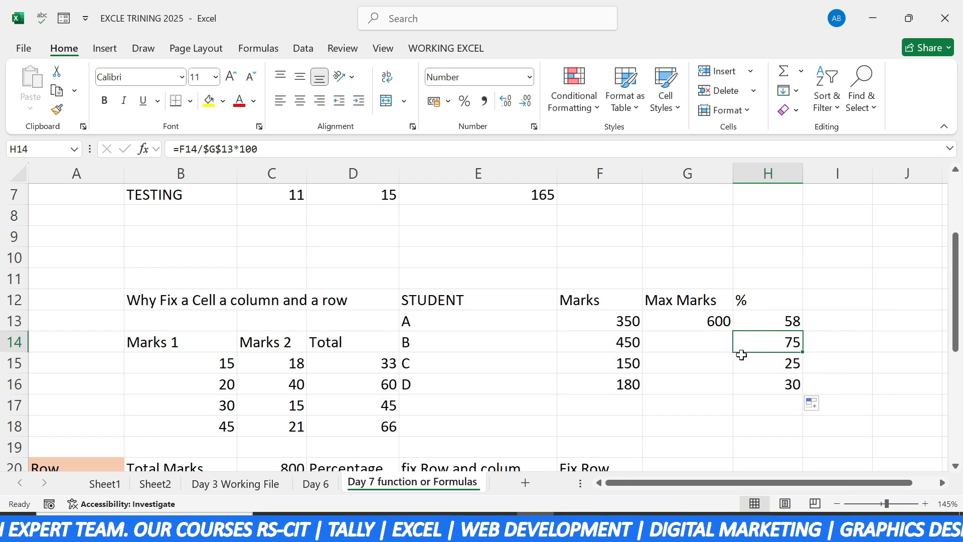
pyautogui.doubleClick(741, 354)
pyautogui.press('Escape')
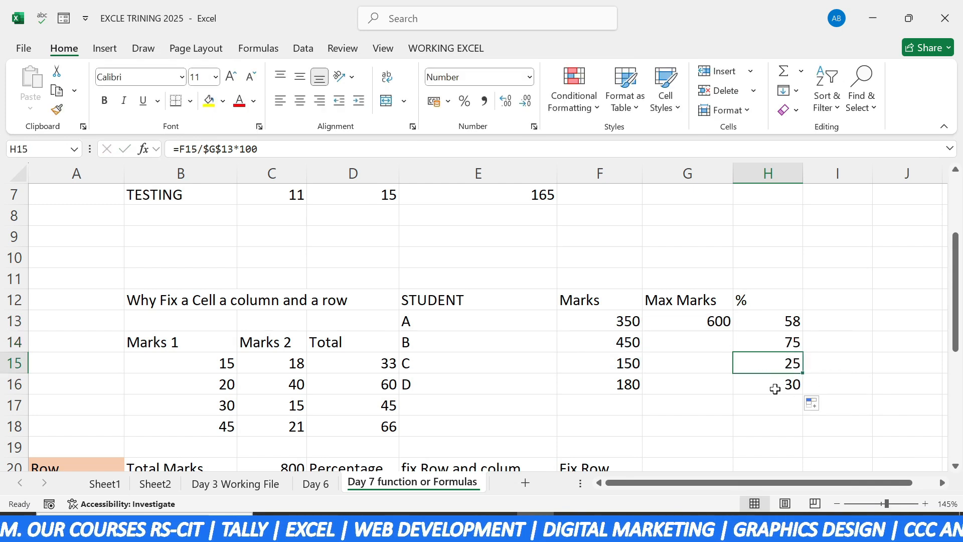
pyautogui.doubleClick(775, 386)
pyautogui.press('Escape')
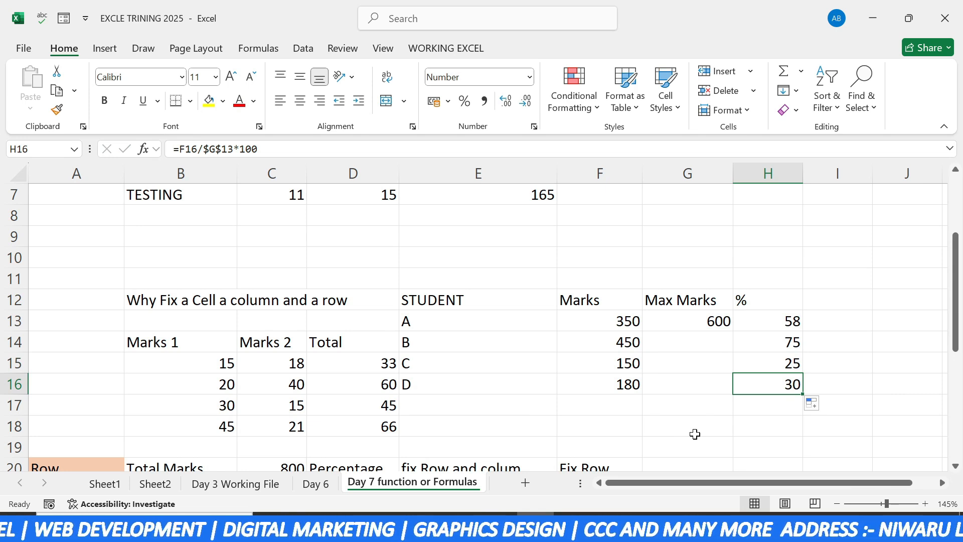
# Cycle the Max Marks reference in H13's formula through G$13, $G13 and G13, and discard the edit.
pyautogui.doubleClick(785, 319)
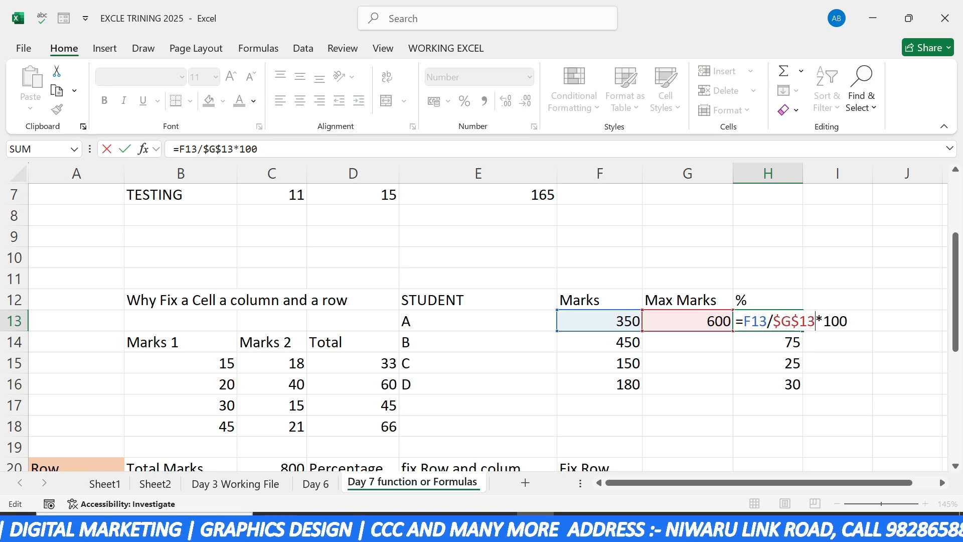
pyautogui.moveTo(814, 321); pyautogui.dragTo(781, 321)
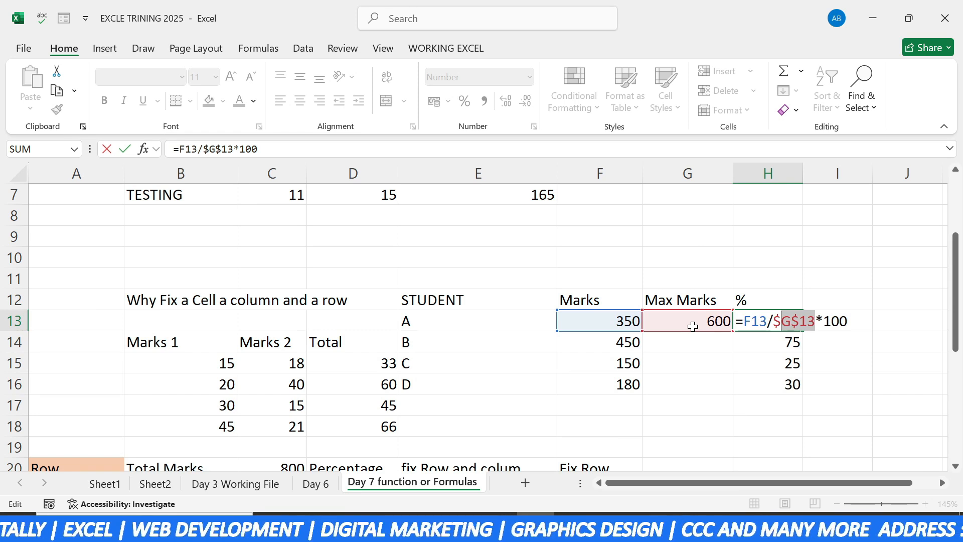
pyautogui.press('F4')
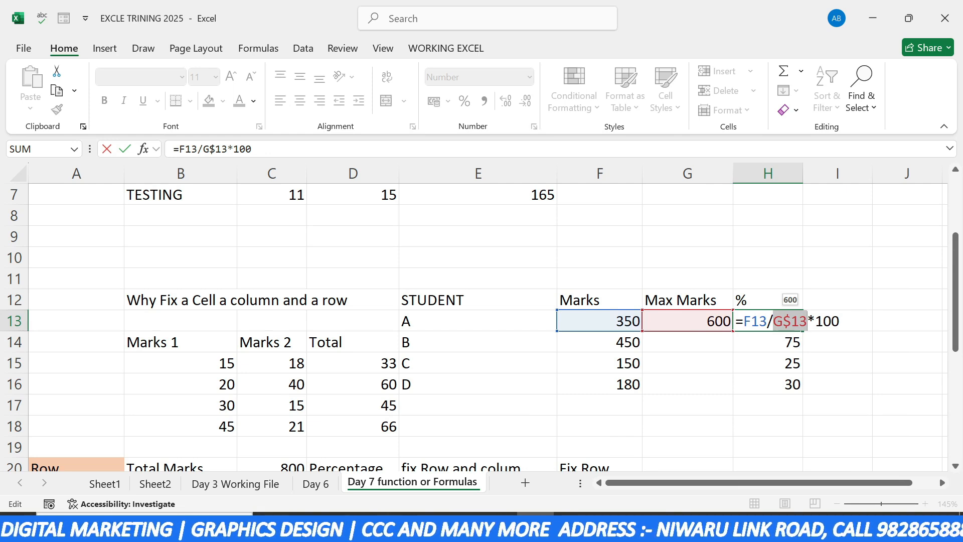
pyautogui.moveTo(808, 321); pyautogui.dragTo(790, 321)
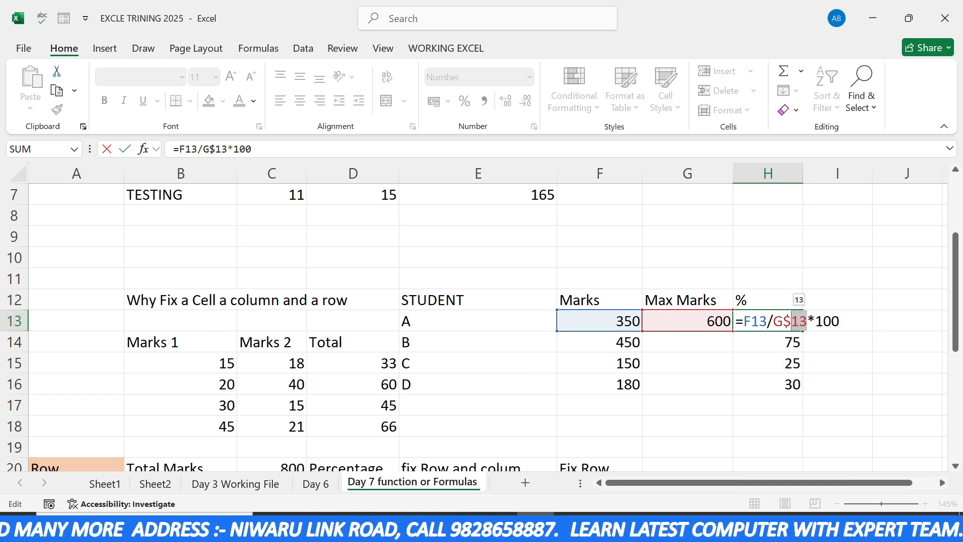
pyautogui.press('F4')
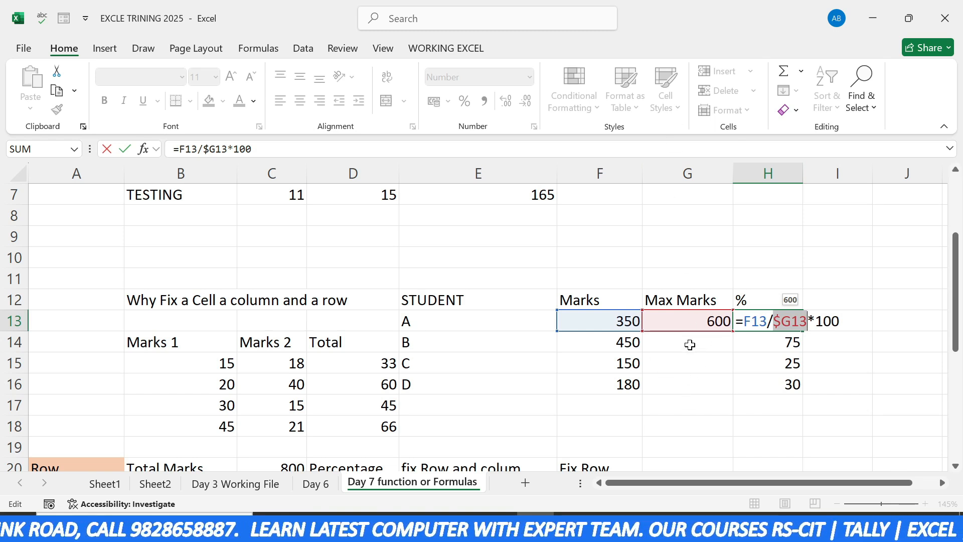
pyautogui.press('F4')
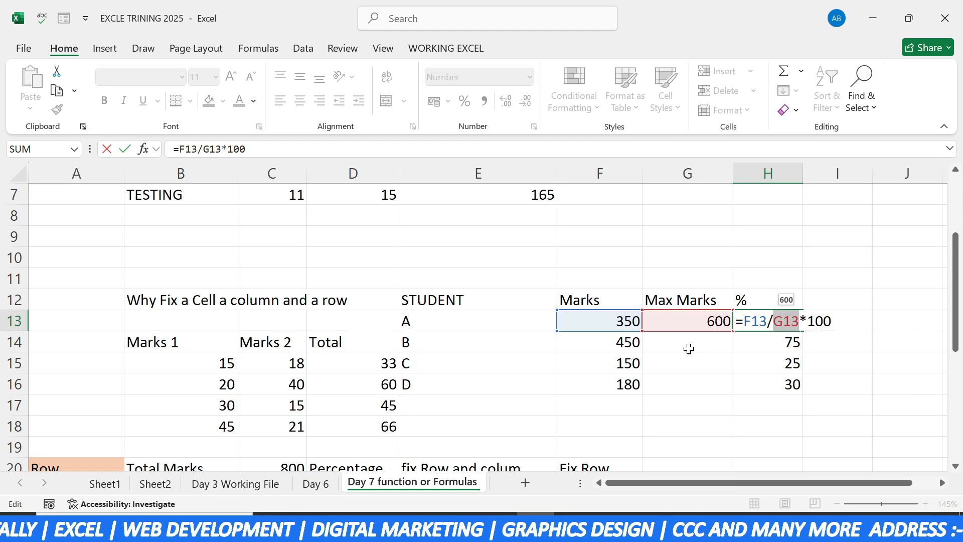
pyautogui.scroll(-3, 307, 361)
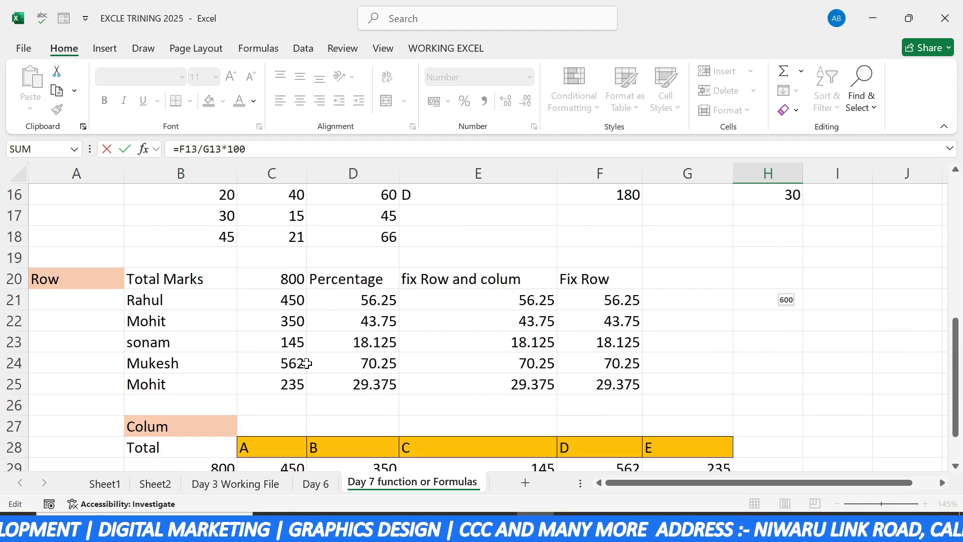
pyautogui.click(354, 382)
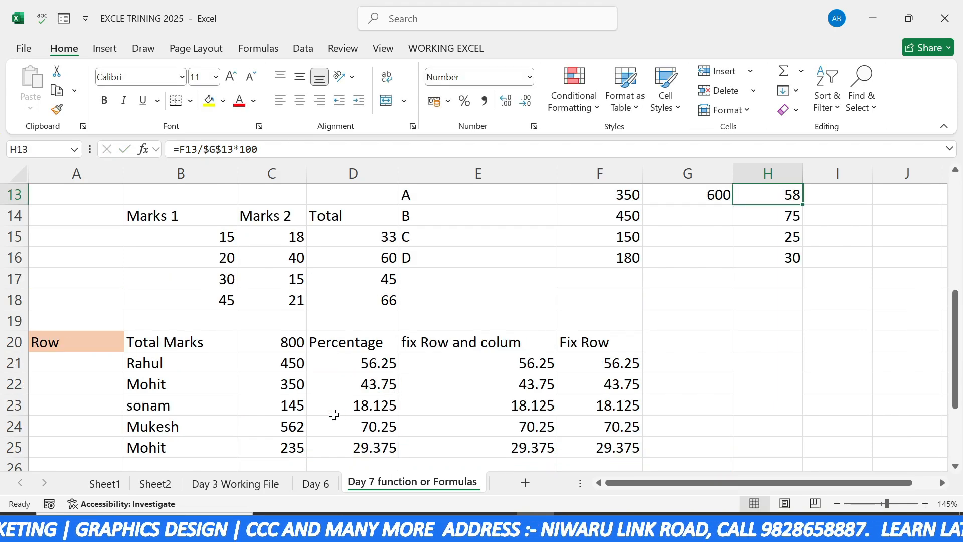
# Examine the Row example's total marks in C20, the student list in B21:B25 and the first student's marks in C21.
pyautogui.scroll(-1, 333, 414)
pyautogui.keyDown('ctrl'); pyautogui.scroll(3, 329, 409); pyautogui.keyUp('ctrl')
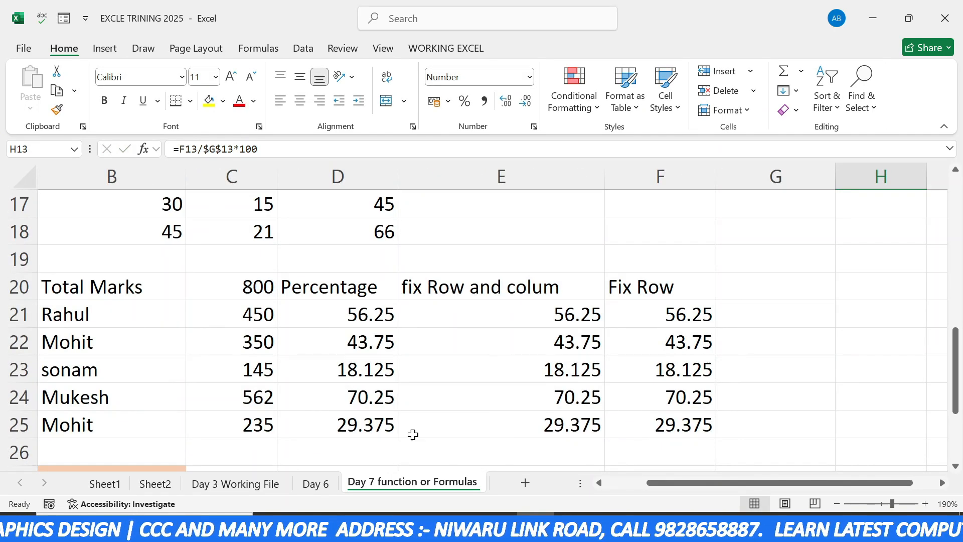
pyautogui.moveTo(670, 483); pyautogui.dragTo(627, 483)
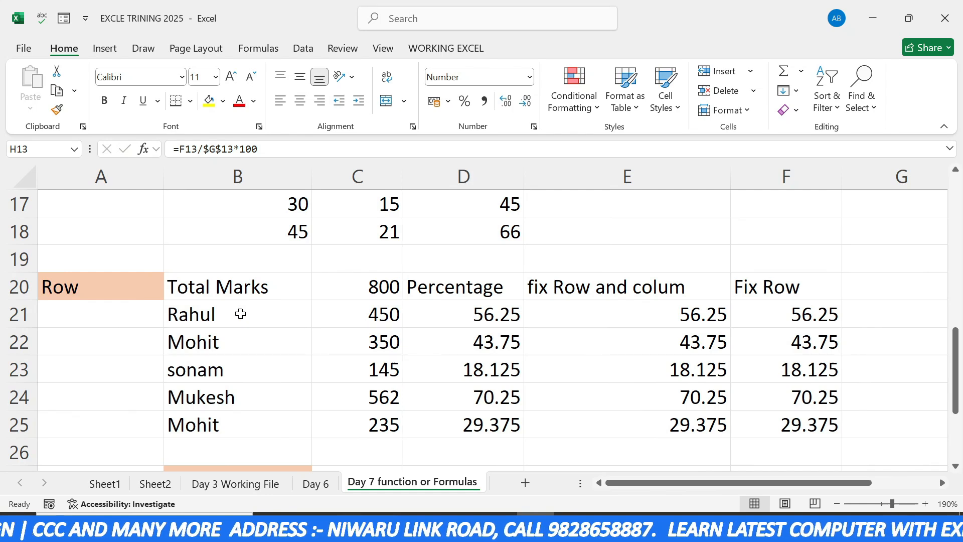
pyautogui.doubleClick(242, 286)
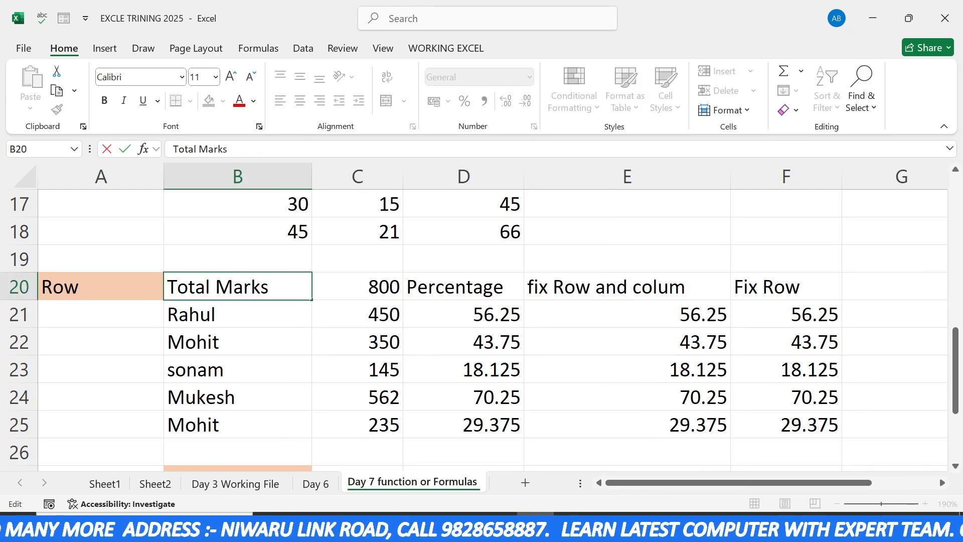
pyautogui.moveTo(274, 287); pyautogui.dragTo(167, 287)
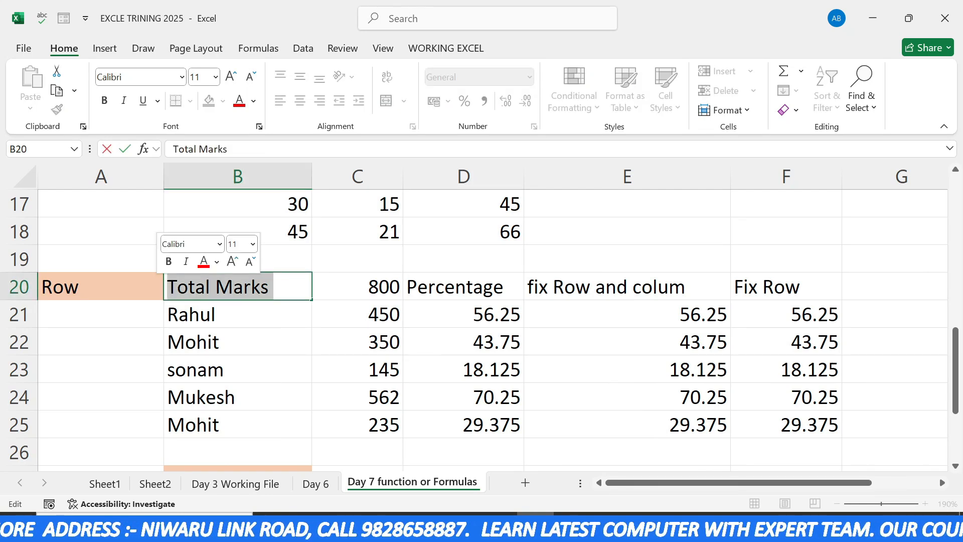
pyautogui.click(385, 283)
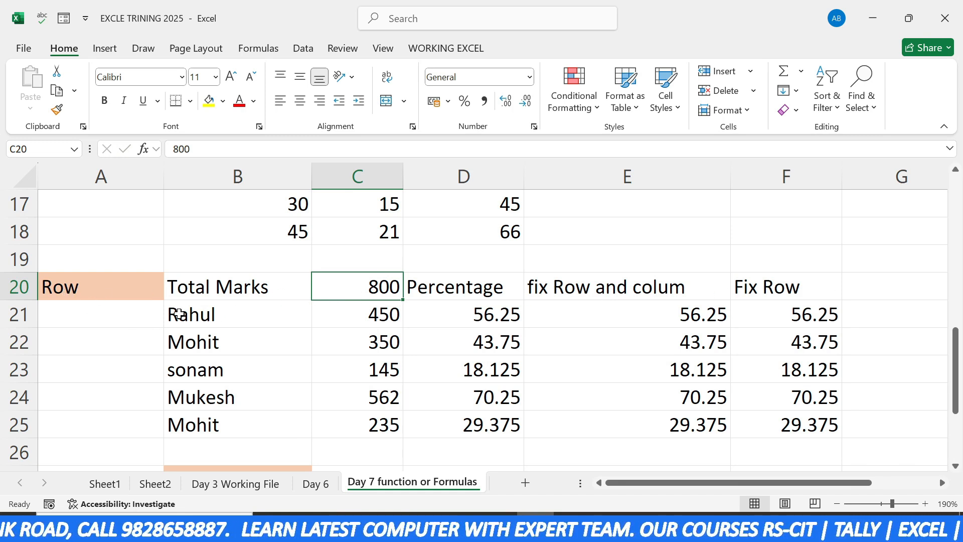
pyautogui.click(140, 293)
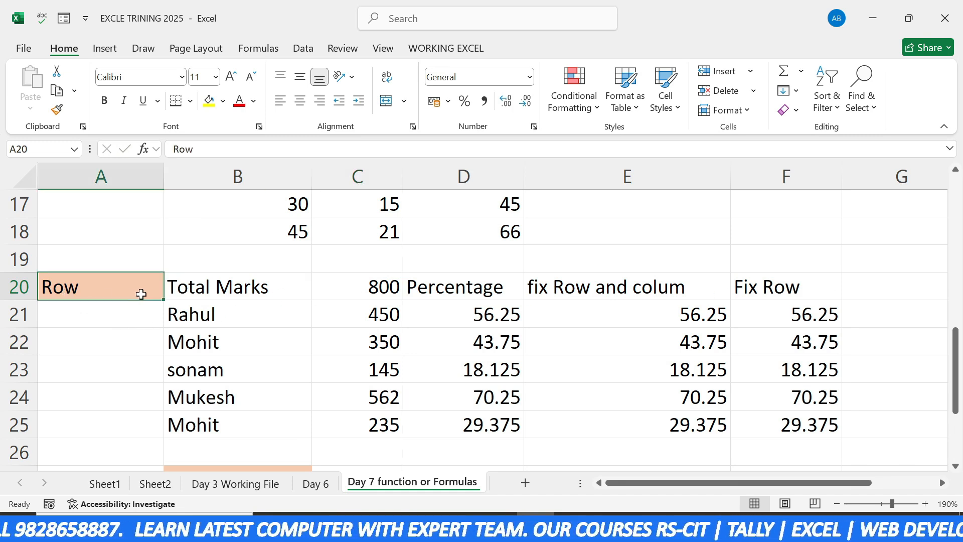
pyautogui.moveTo(187, 315); pyautogui.dragTo(182, 425)
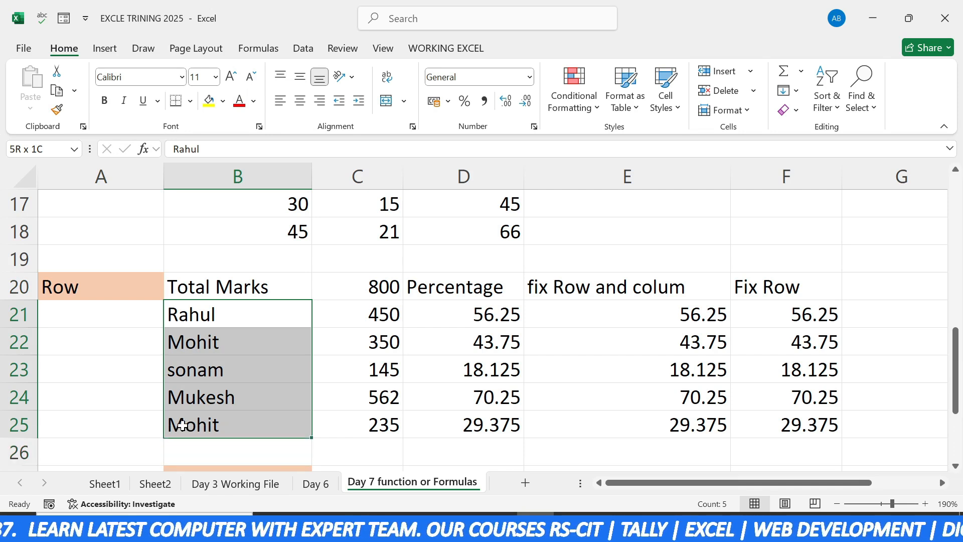
pyautogui.click(351, 289)
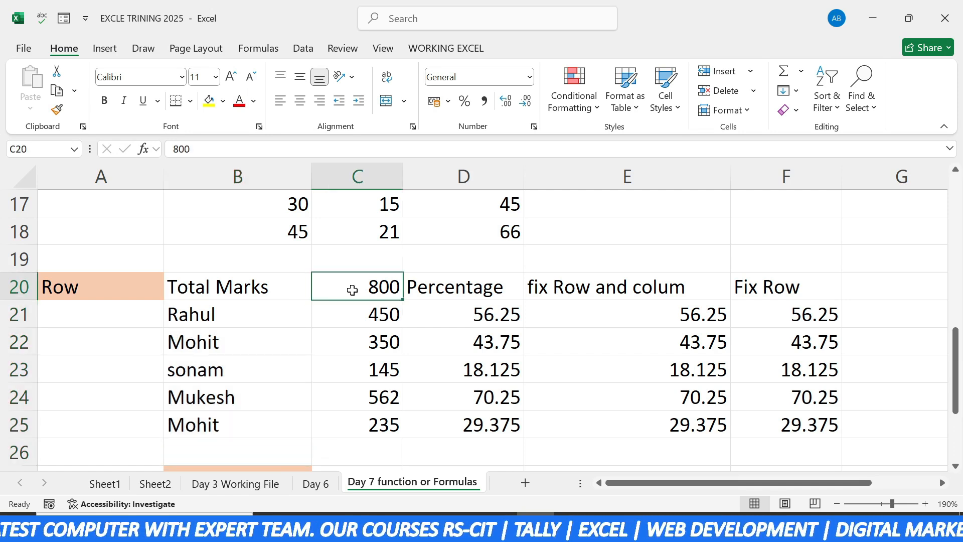
pyautogui.click(345, 316)
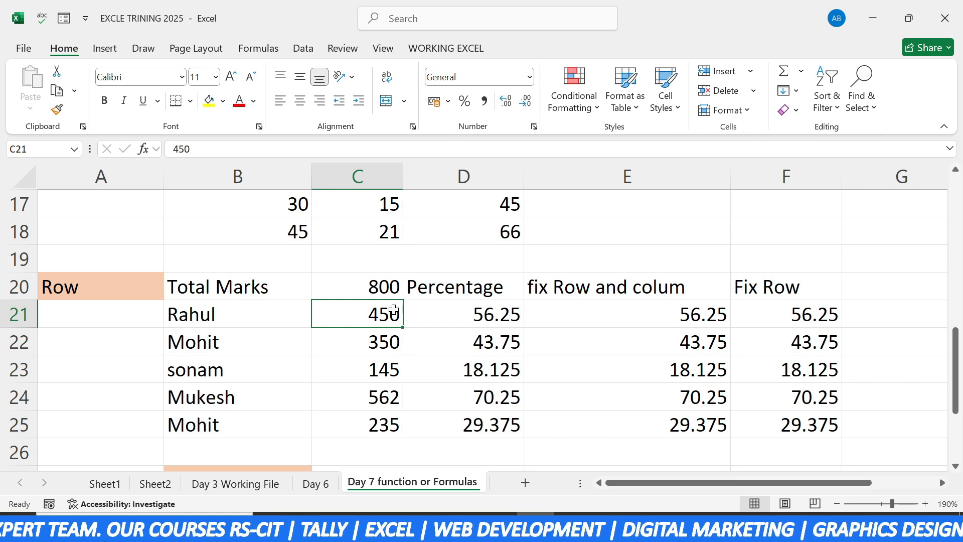
# Inspect the Percentage formulas in D21 and D22, checking how the total marks cell is fixed.
pyautogui.click(462, 315)
pyautogui.doubleClick(462, 315)
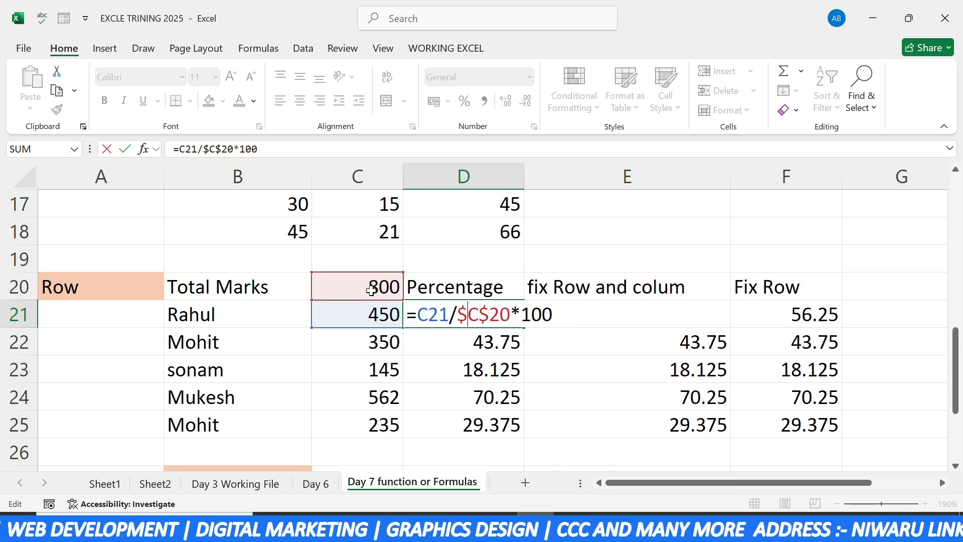
pyautogui.press('Return')
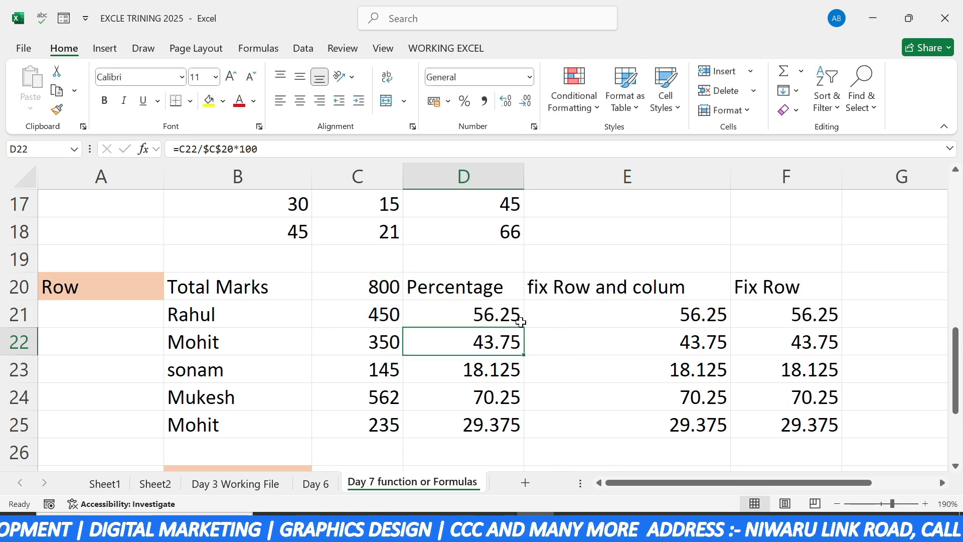
pyautogui.doubleClick(510, 341)
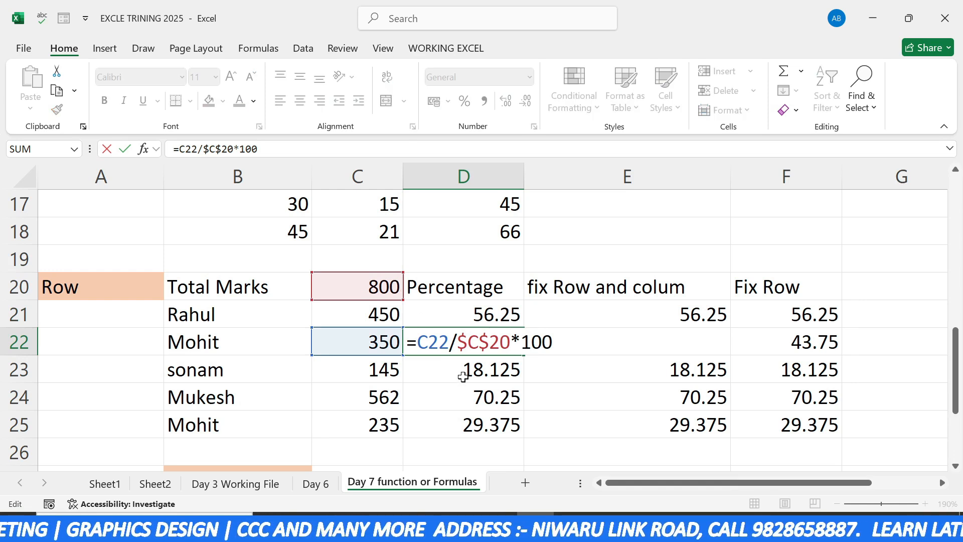
pyautogui.press('Escape')
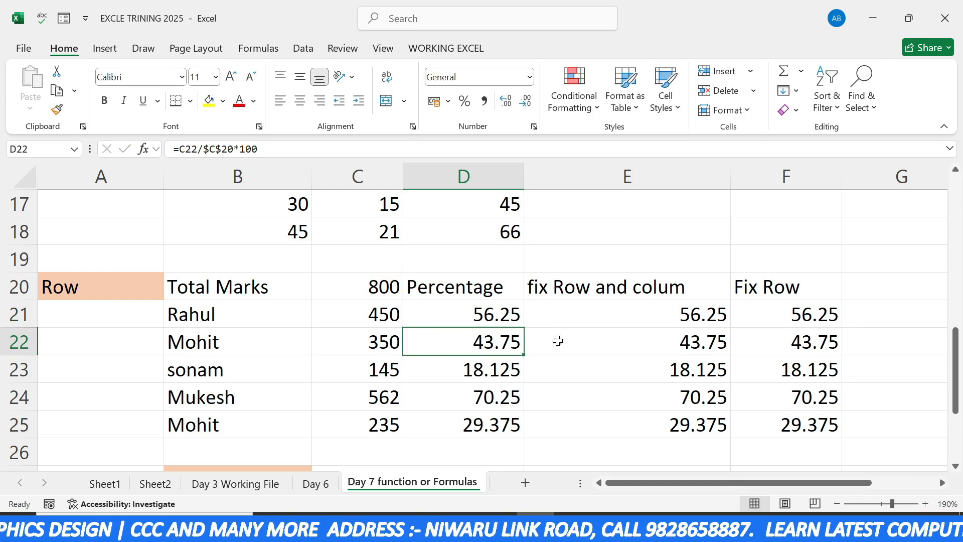
pyautogui.doubleClick(478, 341)
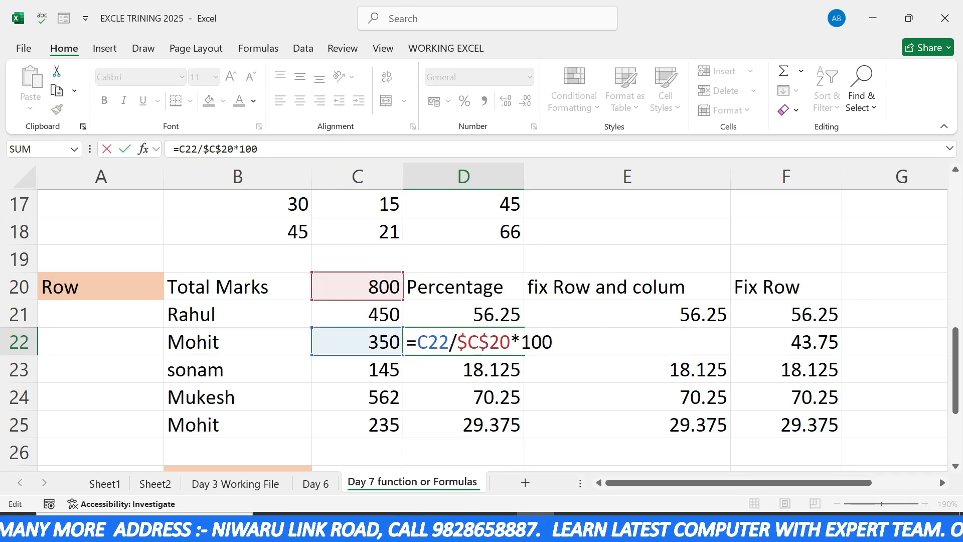
pyautogui.moveTo(489, 342); pyautogui.dragTo(457, 342)
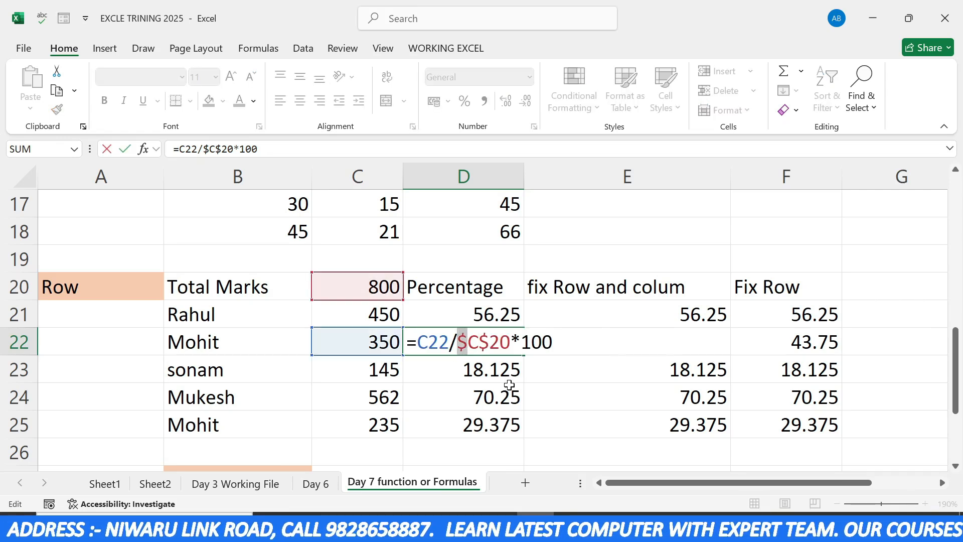
pyautogui.press('Escape')
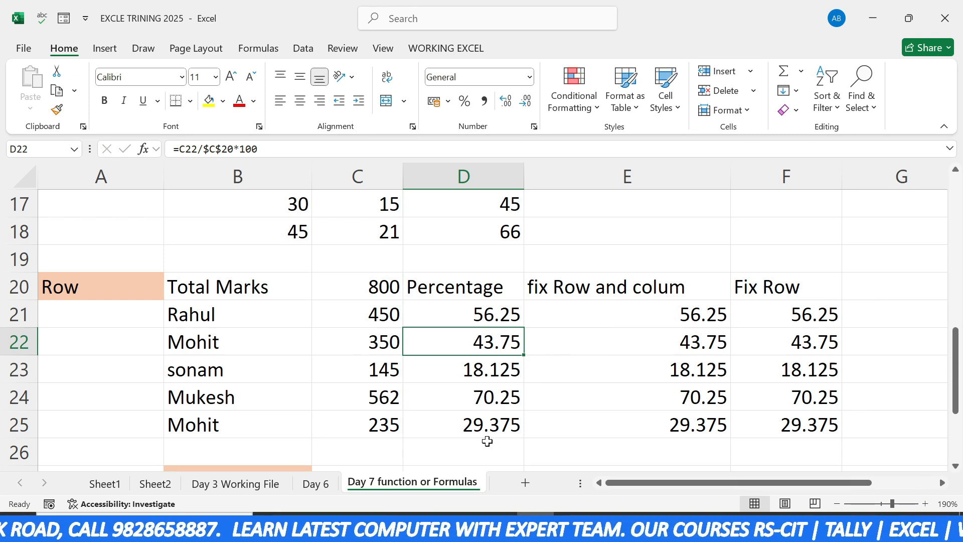
# Compare the formula under "fix Row and colum" in E21 with the one under "Fix Row" in F21.
pyautogui.click(615, 317)
pyautogui.doubleClick(615, 318)
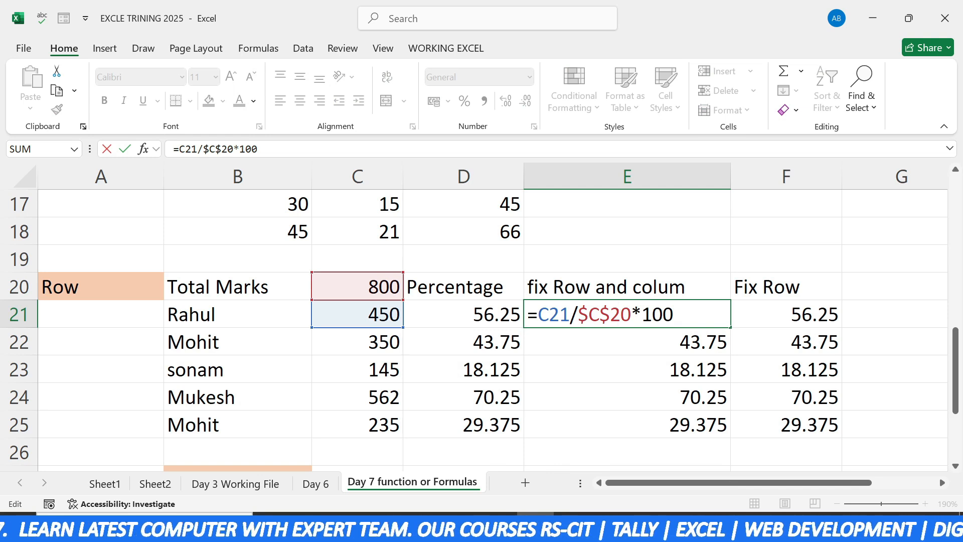
pyautogui.doubleClick(777, 315)
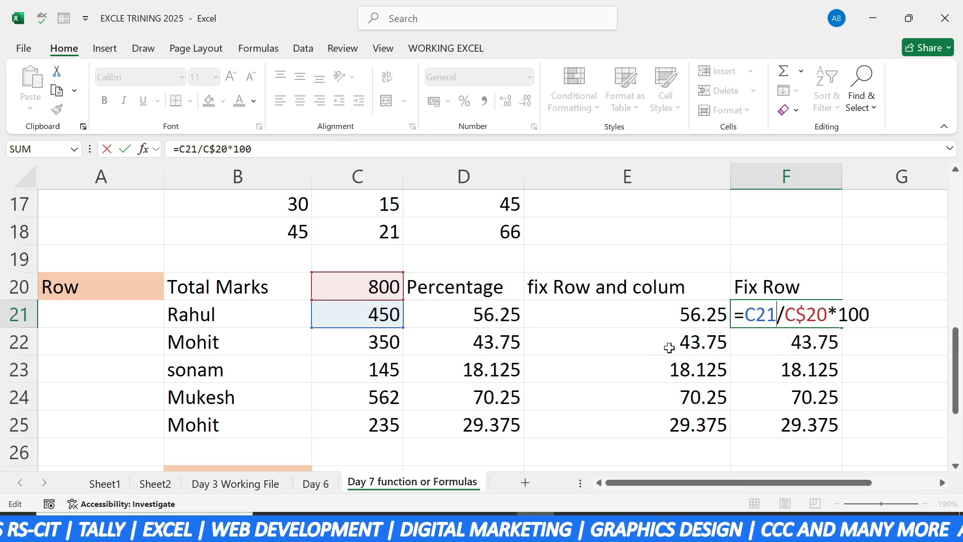
pyautogui.doubleClick(665, 313)
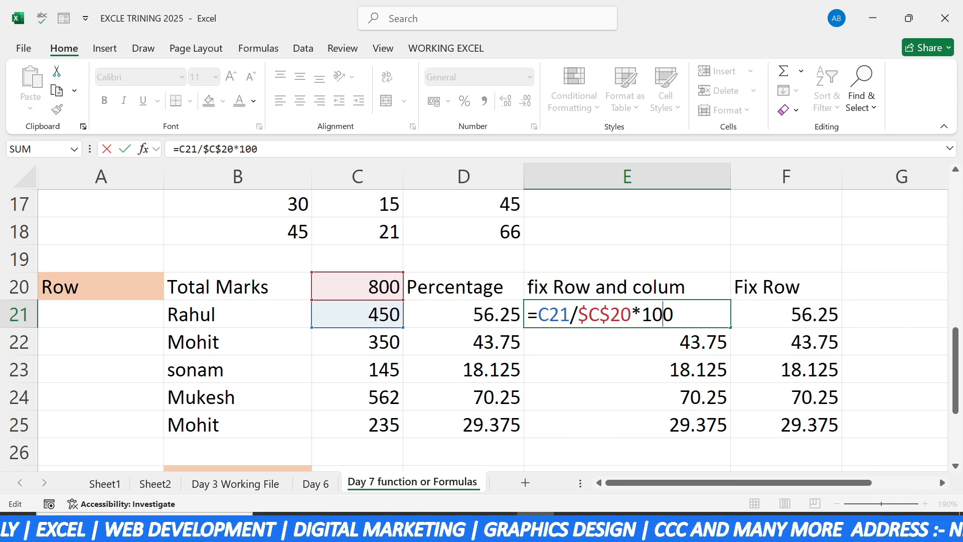
pyautogui.doubleClick(784, 310)
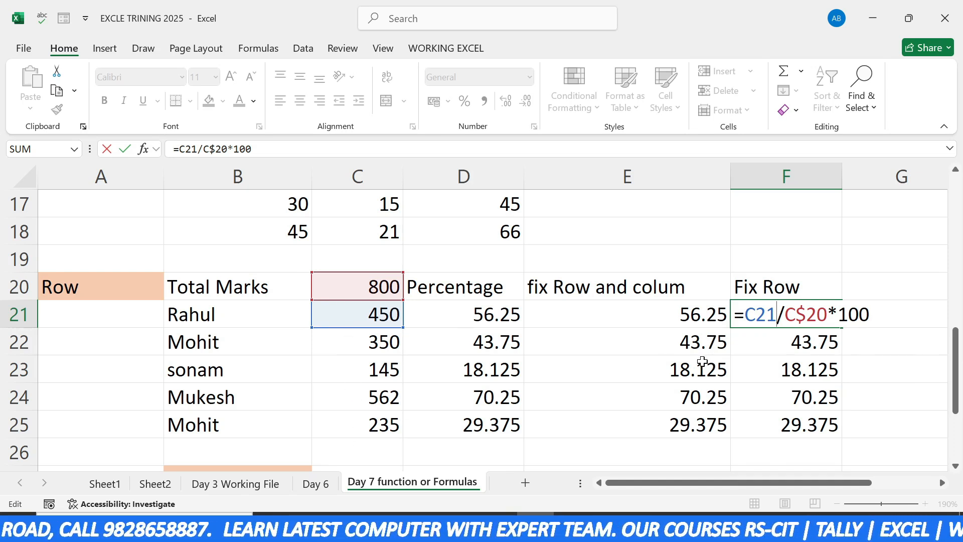
# Calculate the first student's percentage in G21 with =C21/C20*100 and fill the formula down through G25.
pyautogui.moveTo(777, 484); pyautogui.dragTo(788, 485)
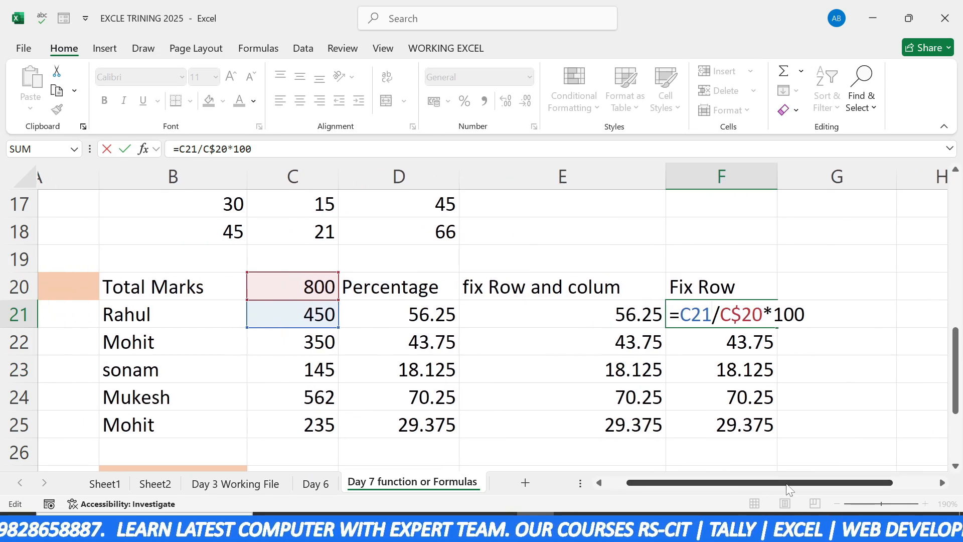
pyautogui.click(859, 288)
pyautogui.click(832, 312)
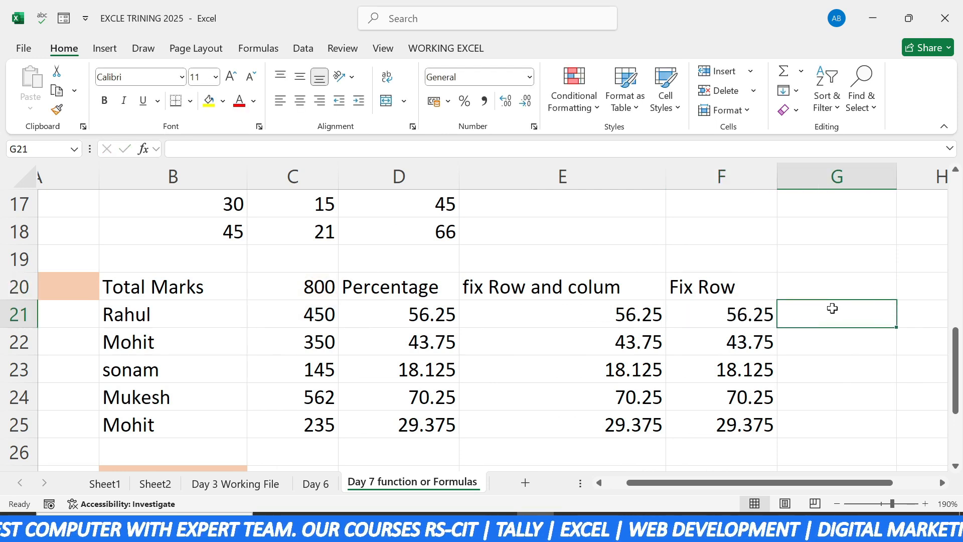
pyautogui.write('=')
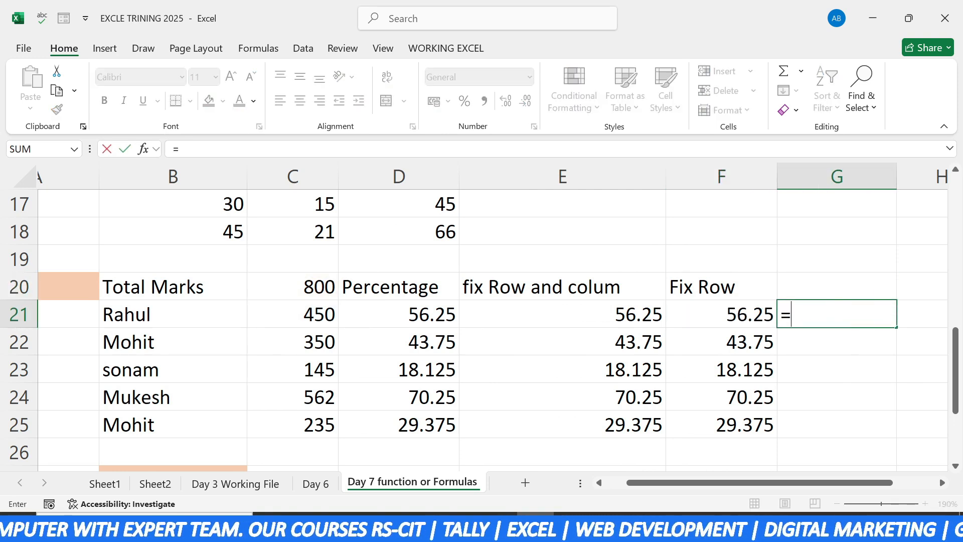
pyautogui.click(317, 322)
pyautogui.write('/')
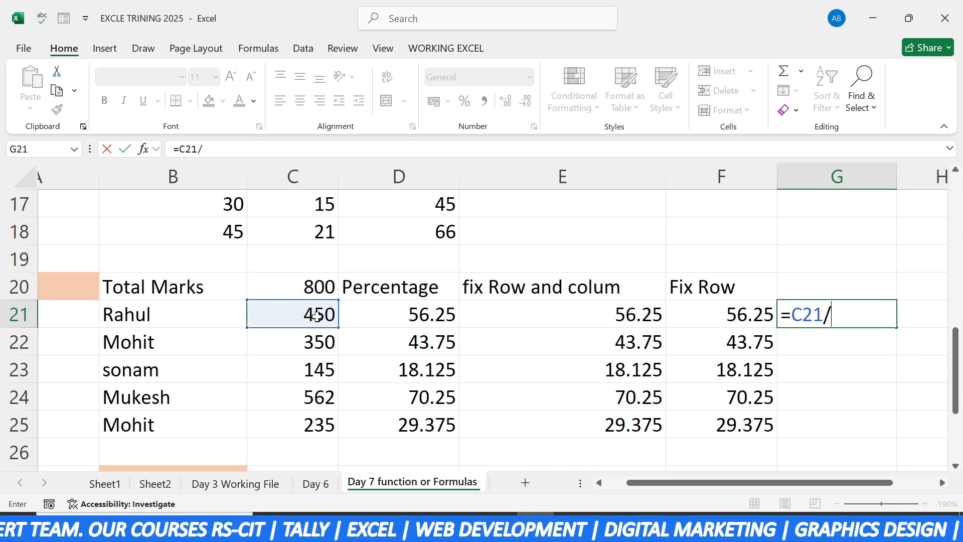
pyautogui.click(305, 289)
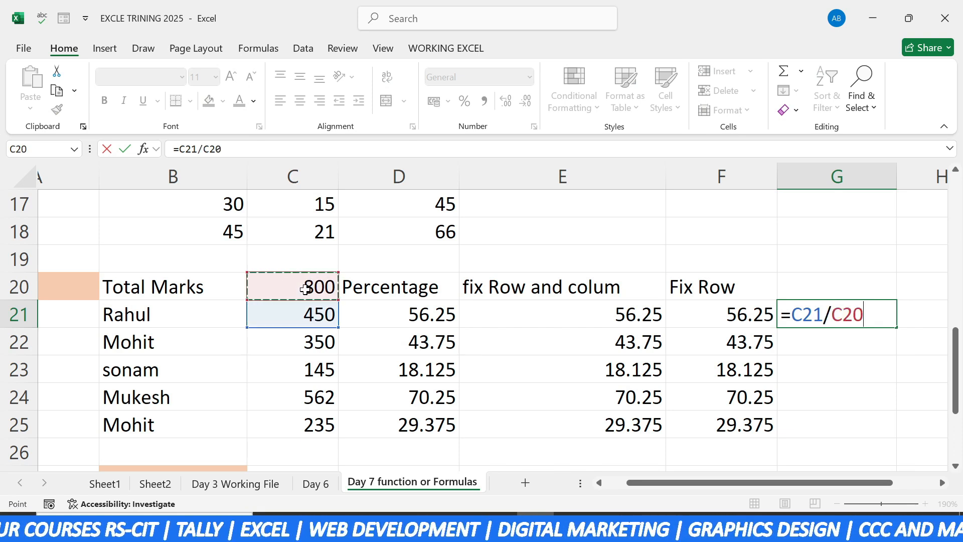
pyautogui.write('*100')
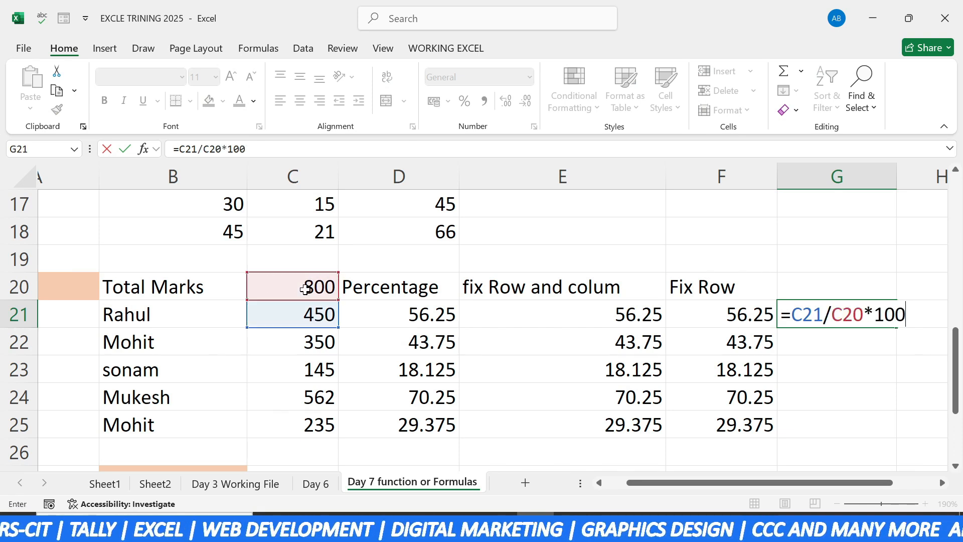
pyautogui.press('Return')
pyautogui.click(829, 318)
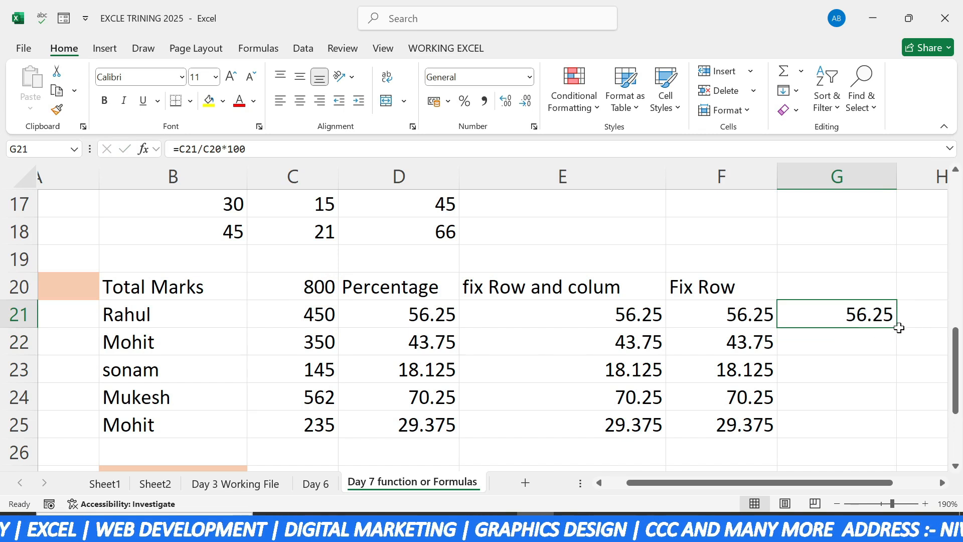
pyautogui.moveTo(896, 328); pyautogui.dragTo(883, 438)
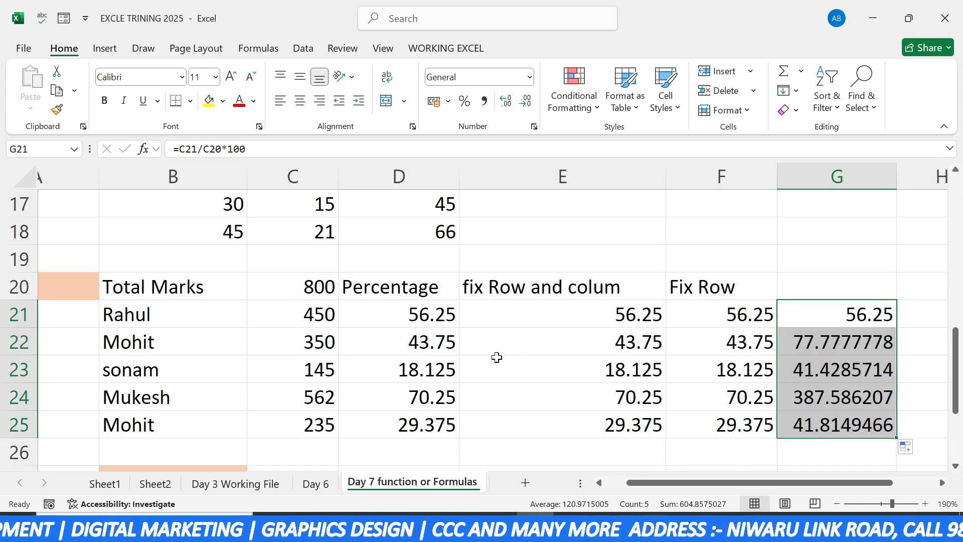
# Inspect the copied formulas in G22 and G23 to see which total marks cell each one references.
pyautogui.doubleClick(793, 346)
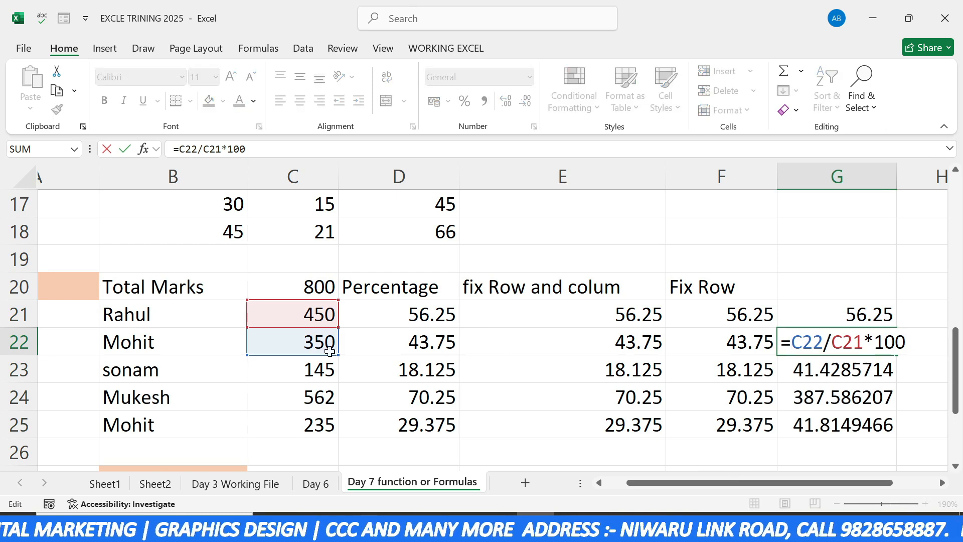
pyautogui.click(821, 375)
pyautogui.press('Escape')
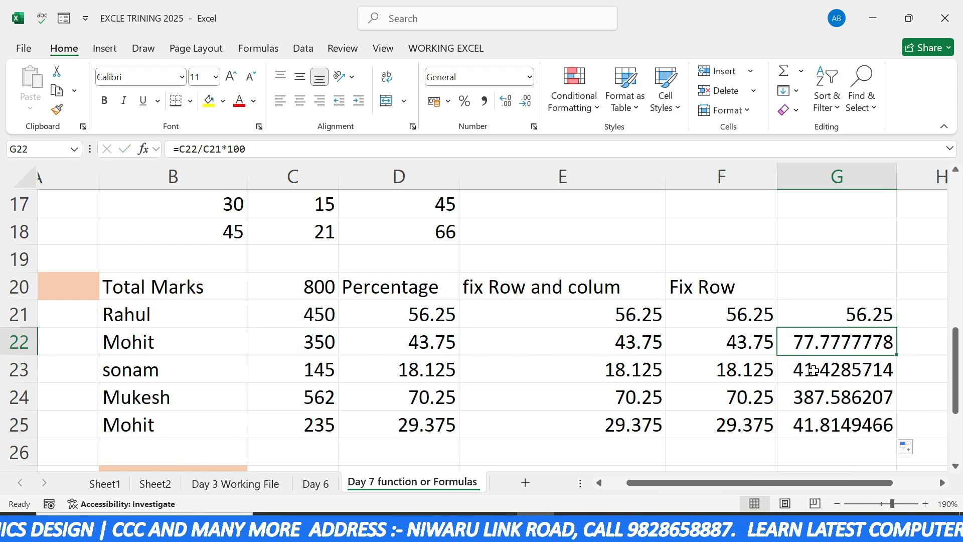
pyautogui.doubleClick(821, 375)
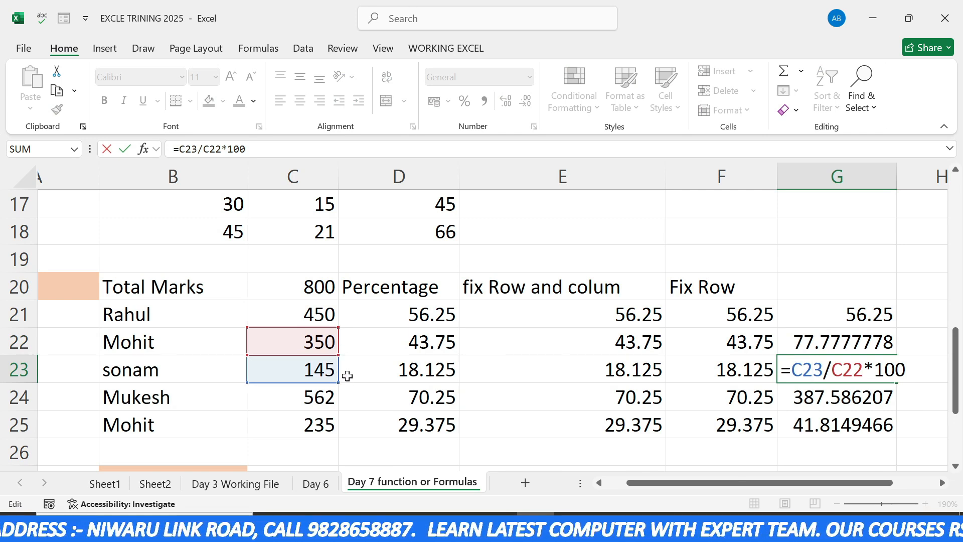
pyautogui.click(836, 313)
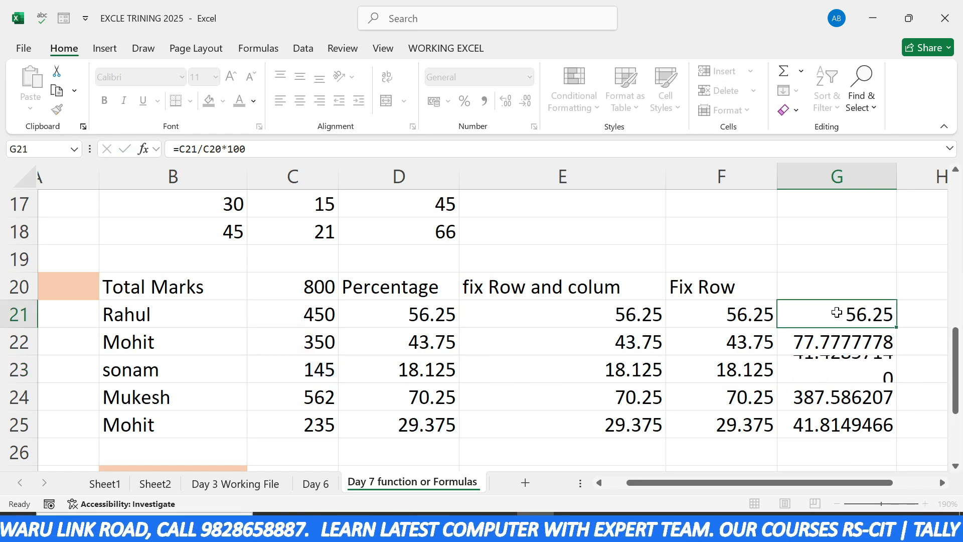
# Fix only the row of the total marks reference in G21 as C$20 and refill the formula down through G25.
pyautogui.doubleClick(837, 318)
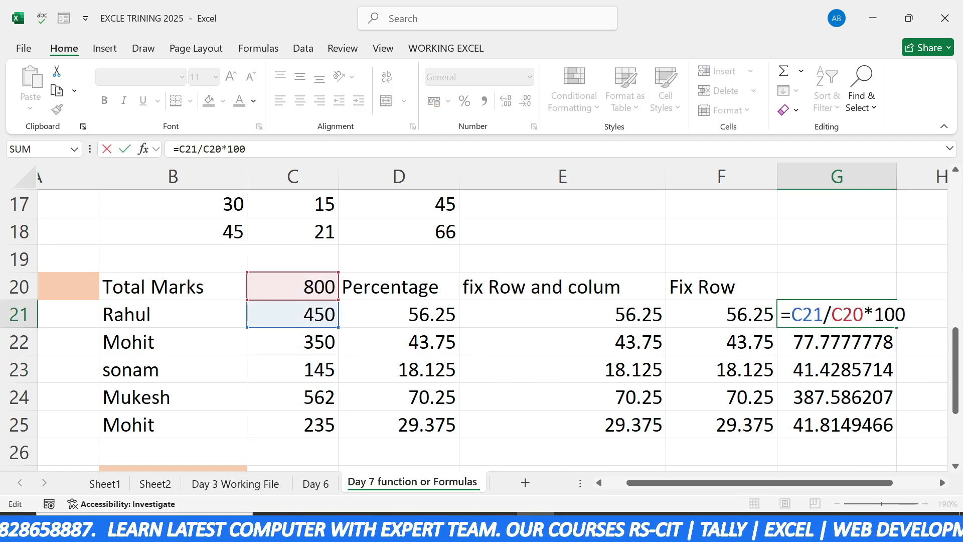
pyautogui.press('F4')
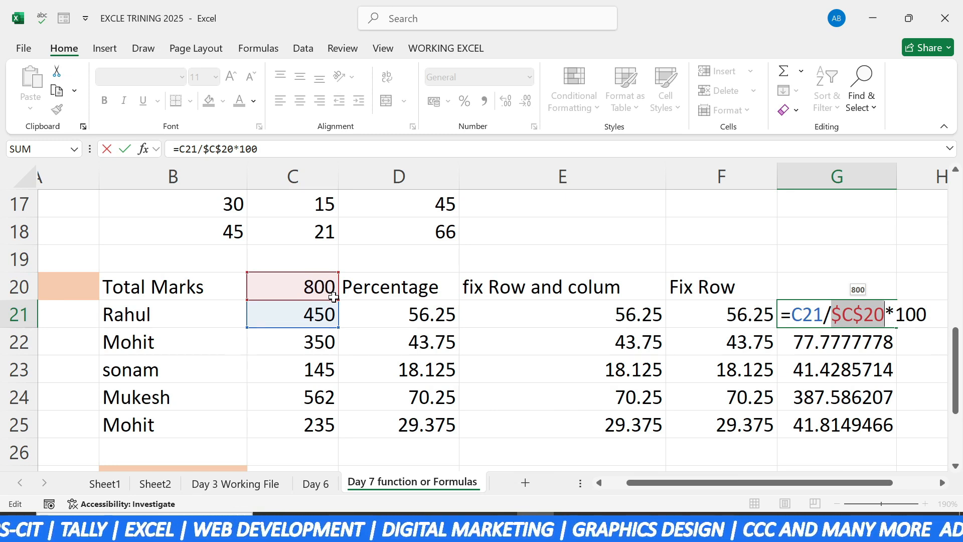
pyautogui.press('F4')
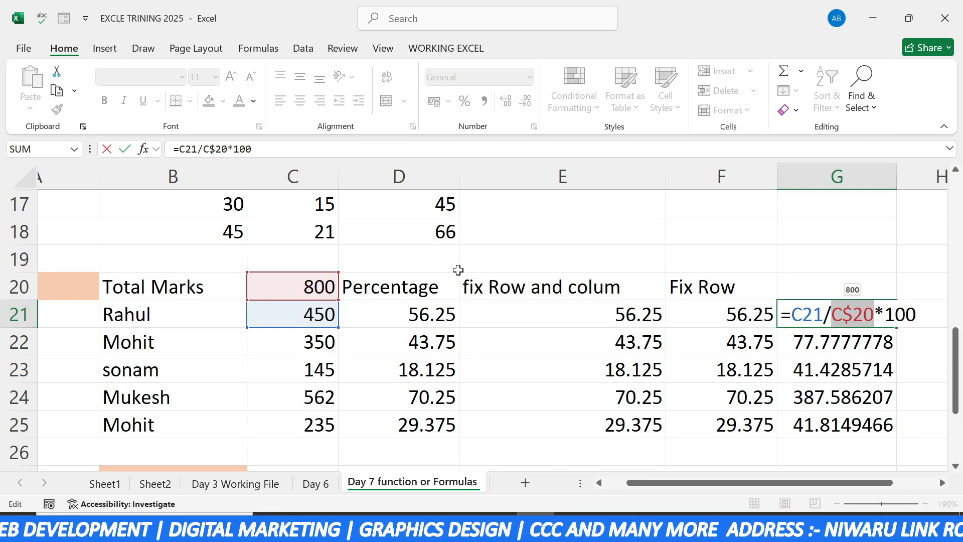
pyautogui.press('Return')
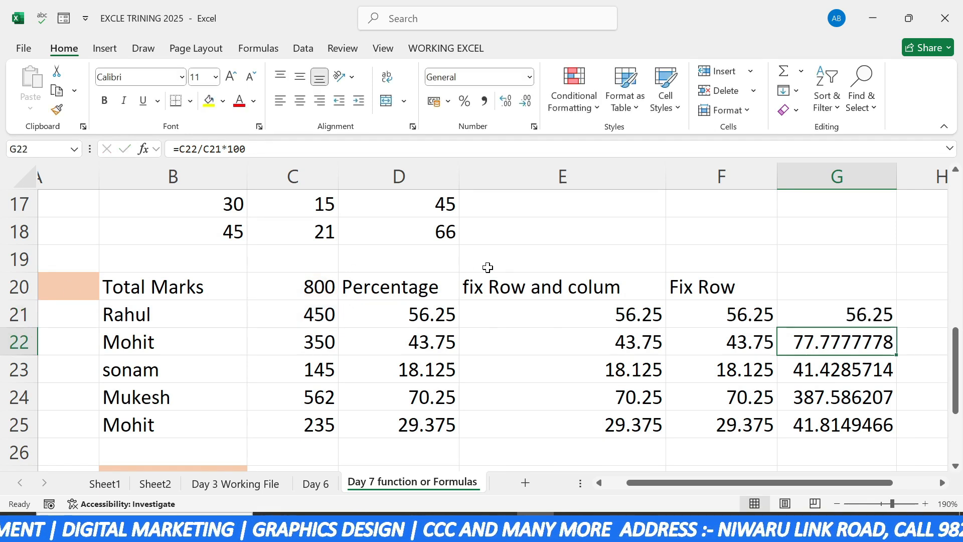
pyautogui.click(847, 310)
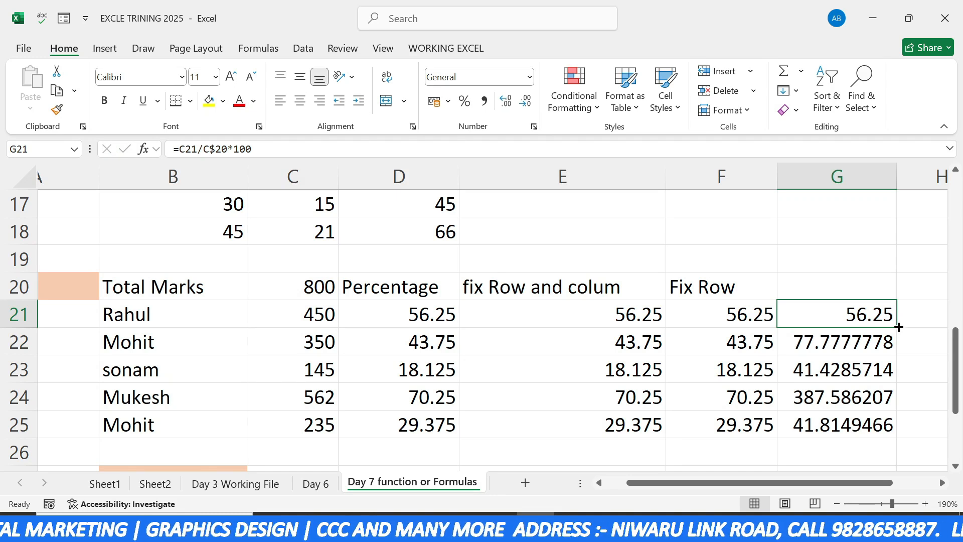
pyautogui.moveTo(898, 326); pyautogui.dragTo(893, 428)
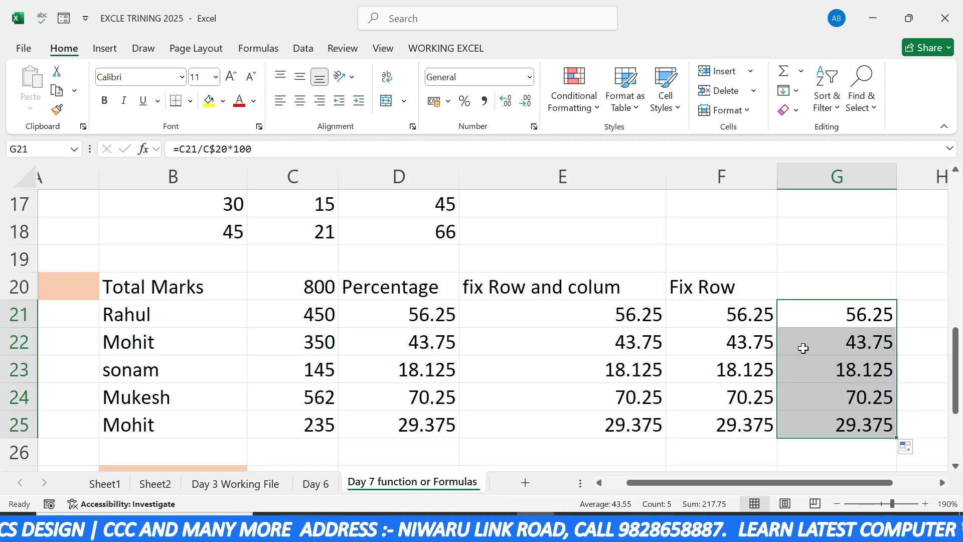
# Check the total marks in C20 and the refilled formulas in G22, G23 and G24 for the fixed row reference.
pyautogui.click(287, 286)
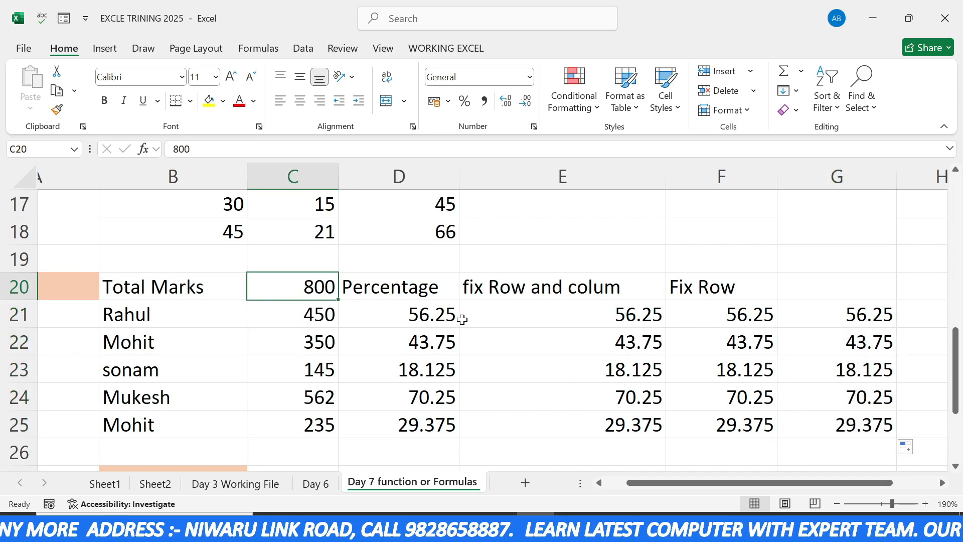
pyautogui.doubleClick(827, 346)
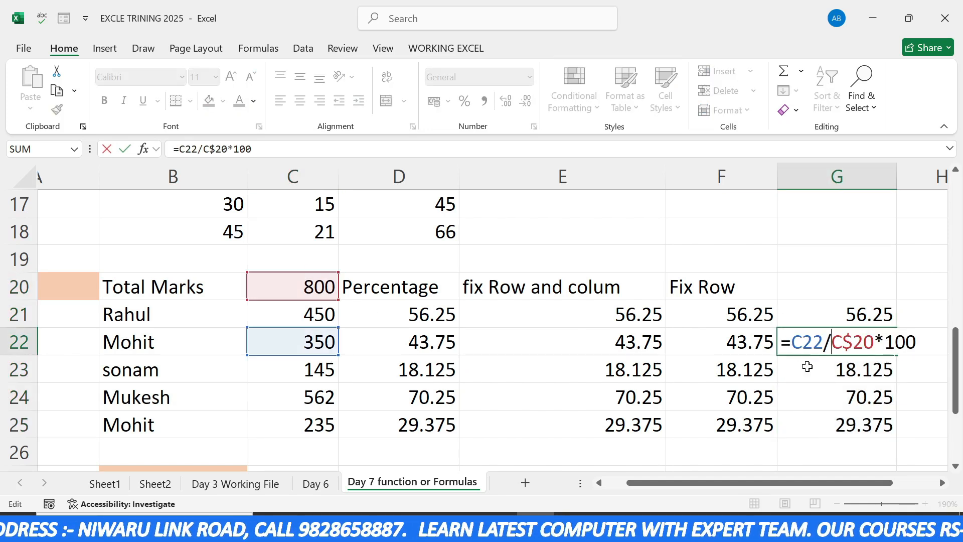
pyautogui.click(844, 376)
pyautogui.press('Escape')
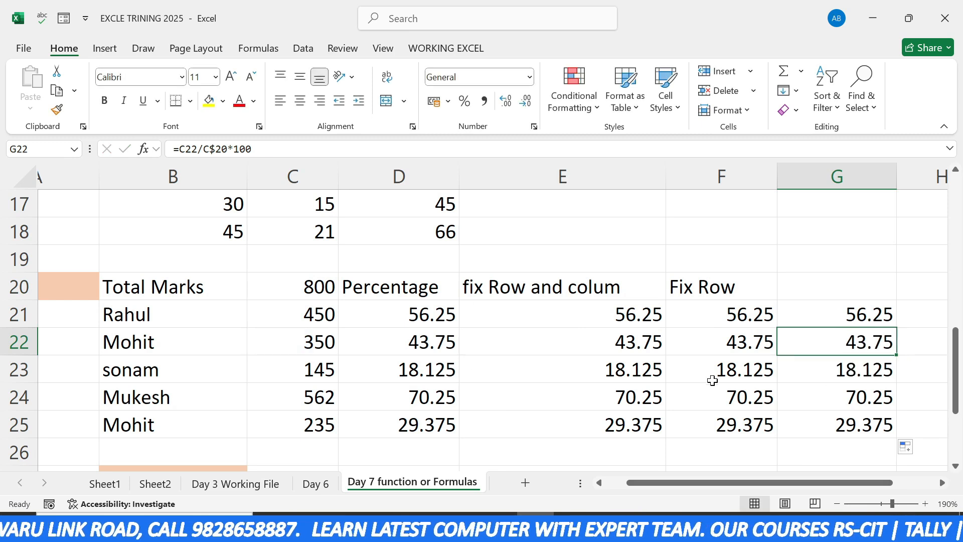
pyautogui.doubleClick(841, 372)
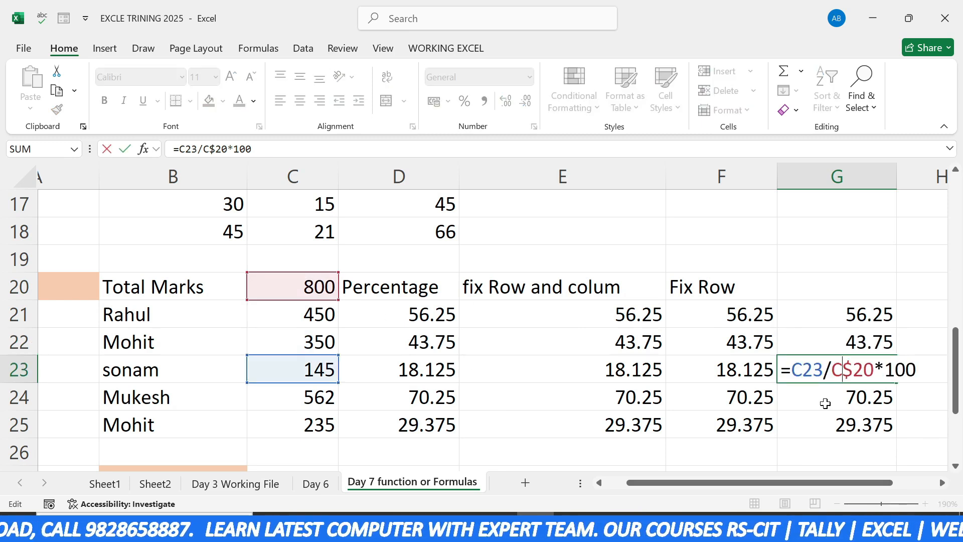
pyautogui.press('Escape')
pyautogui.doubleClick(846, 402)
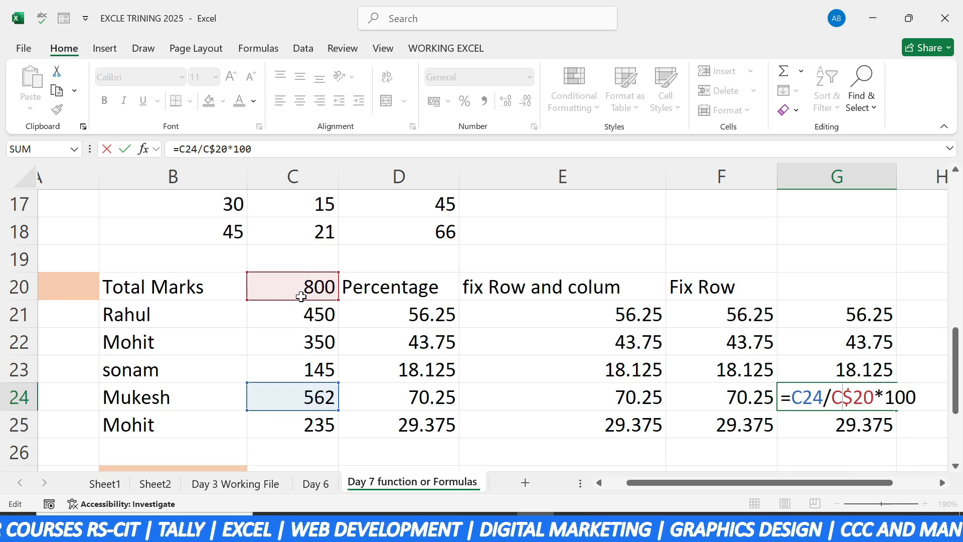
pyautogui.hotkey('ctrl', 'Return')
# Examine the Colum example and inspect how the total is fixed in the percentage formula in C30.
pyautogui.scroll(-2, 300, 296)
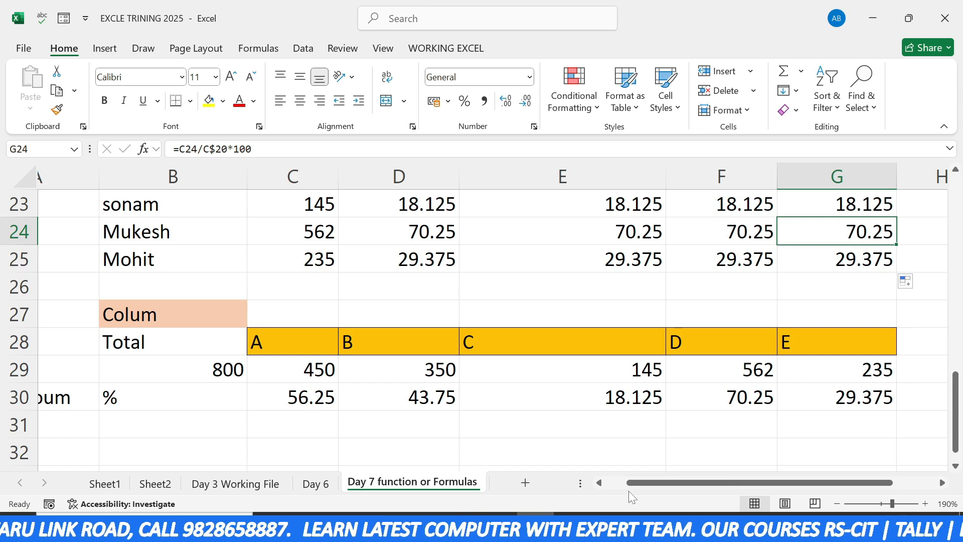
pyautogui.moveTo(628, 486); pyautogui.dragTo(610, 487)
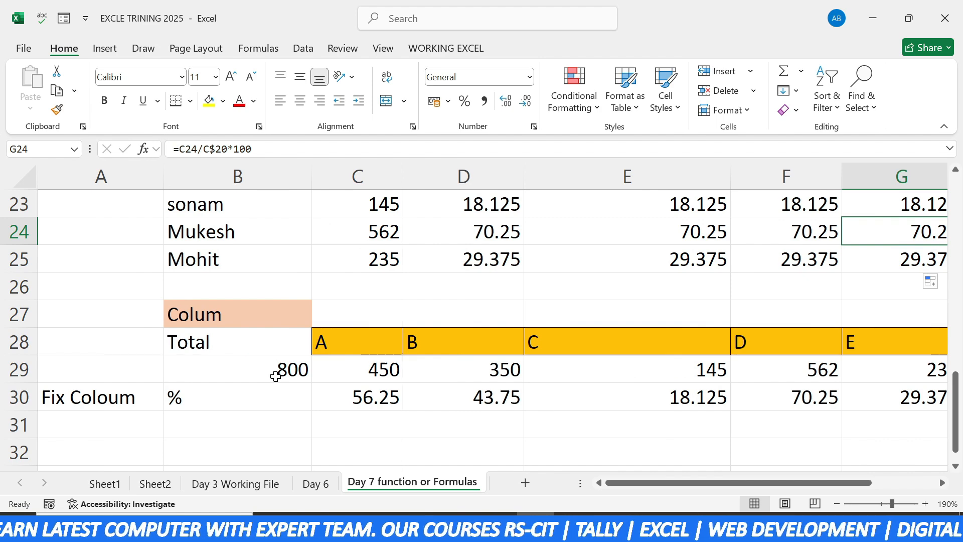
pyautogui.click(360, 400)
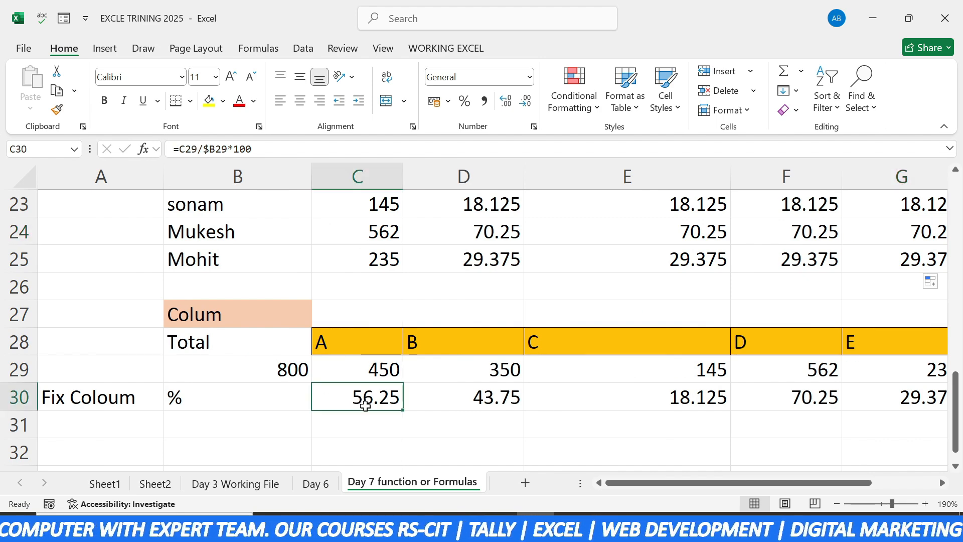
pyautogui.scroll(3, 363, 402)
pyautogui.scroll(-1, 480, 414)
pyautogui.scroll(-2, 481, 414)
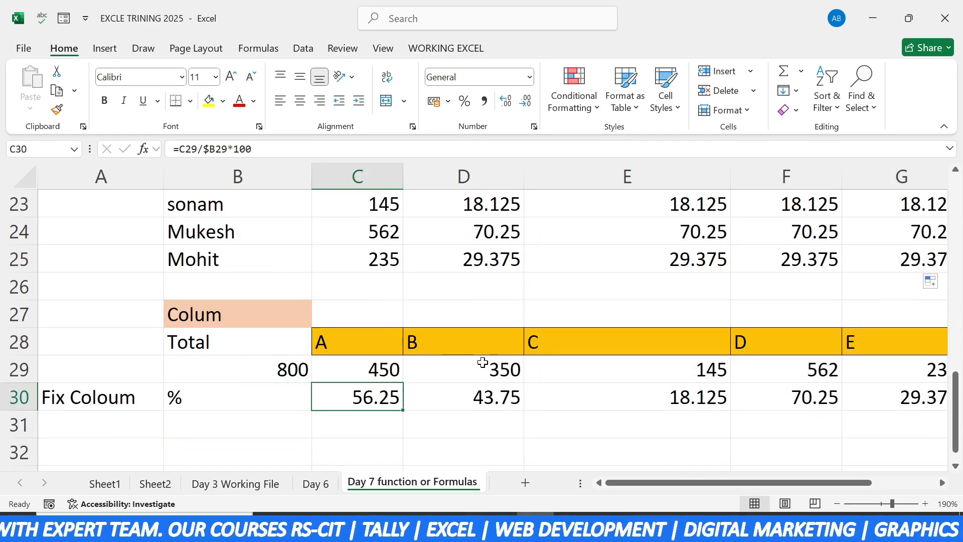
pyautogui.doubleClick(369, 398)
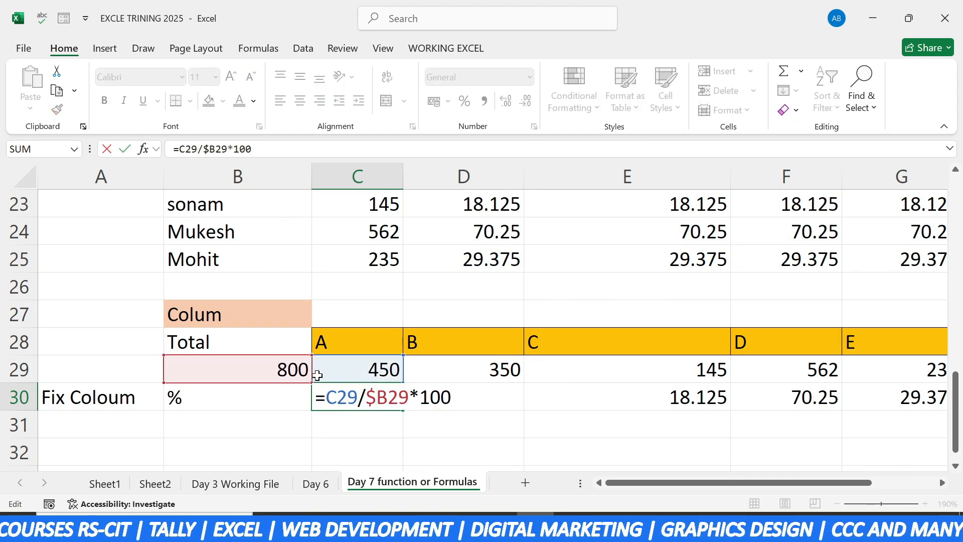
pyautogui.press('Return')
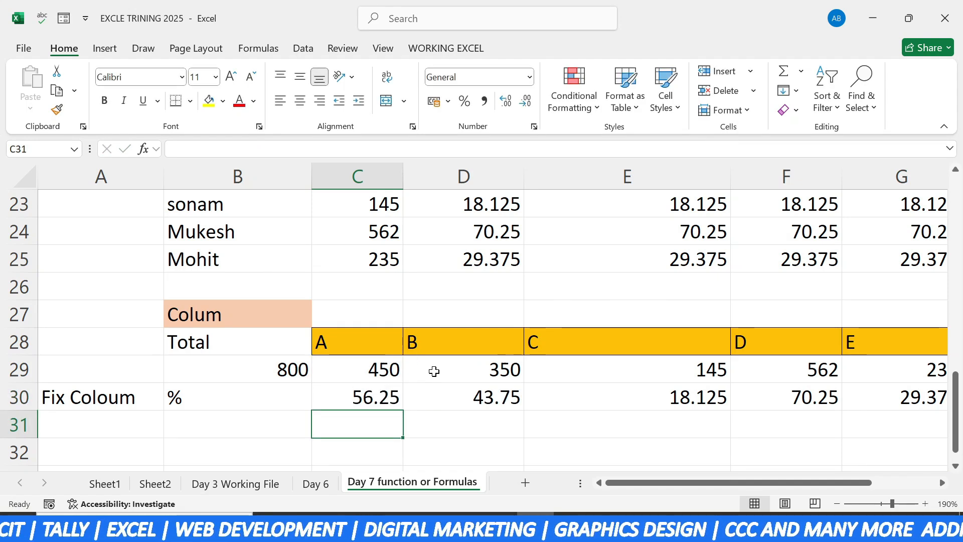
# Inspect the percentage formula in D30, highlighting the row number and column letter of its reference to the total.
pyautogui.click(435, 370)
pyautogui.doubleClick(435, 370)
pyautogui.doubleClick(436, 394)
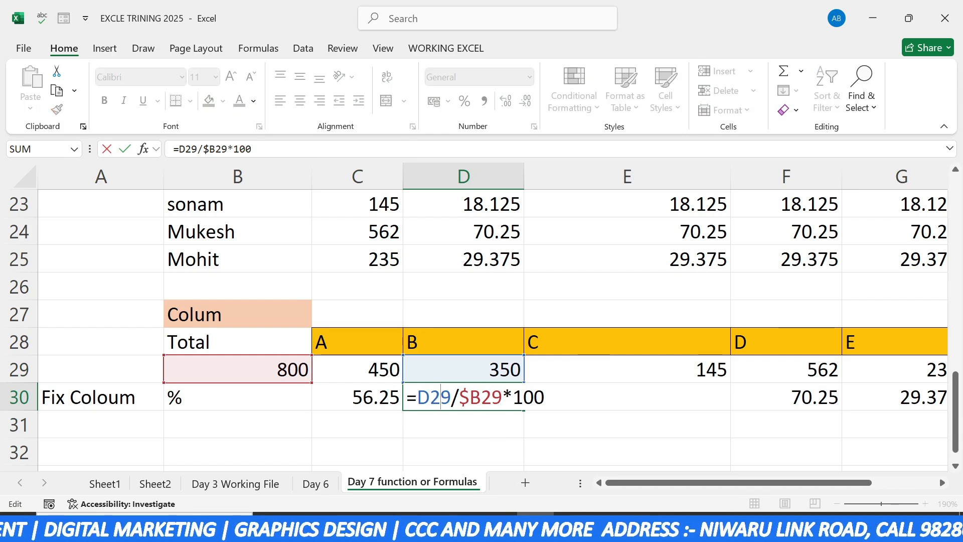
pyautogui.moveTo(500, 398); pyautogui.dragTo(482, 397)
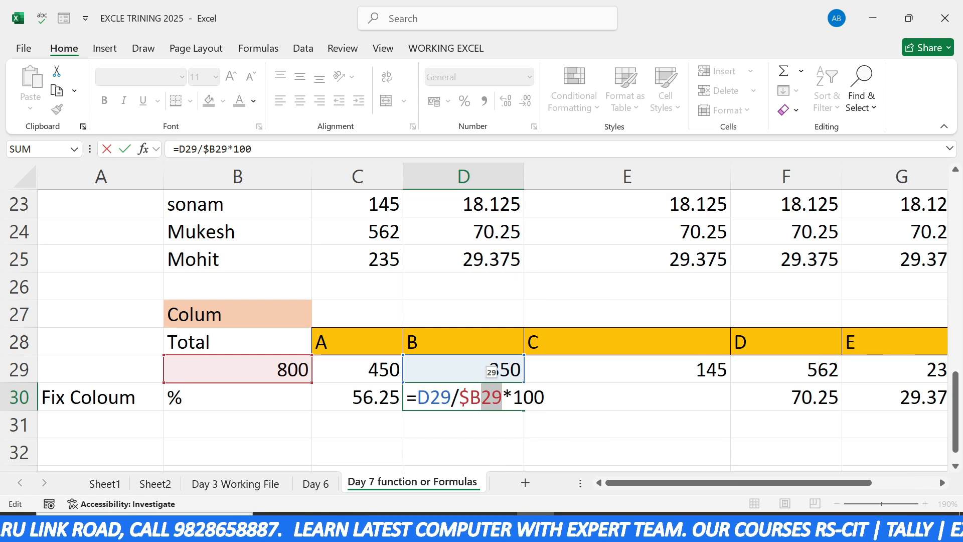
pyautogui.press('Left')
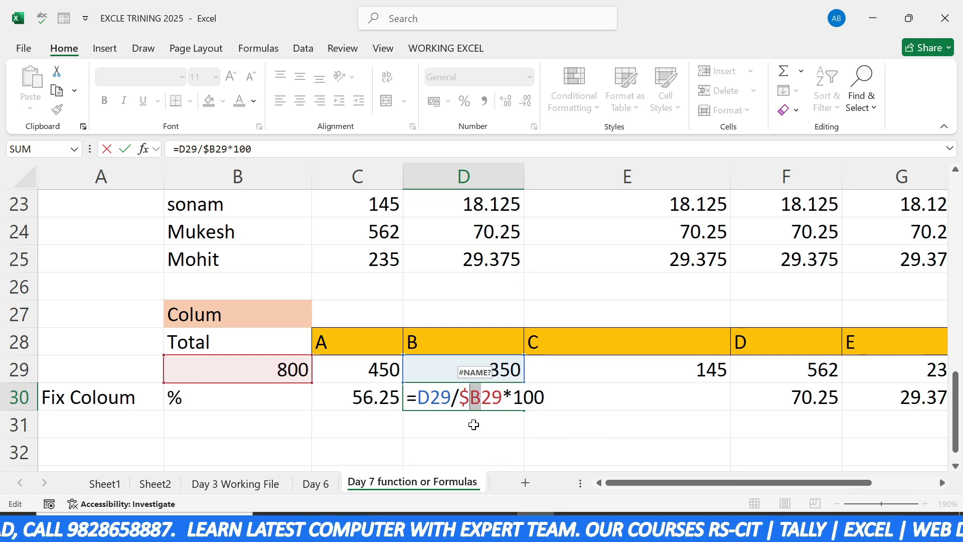
pyautogui.press('Return')
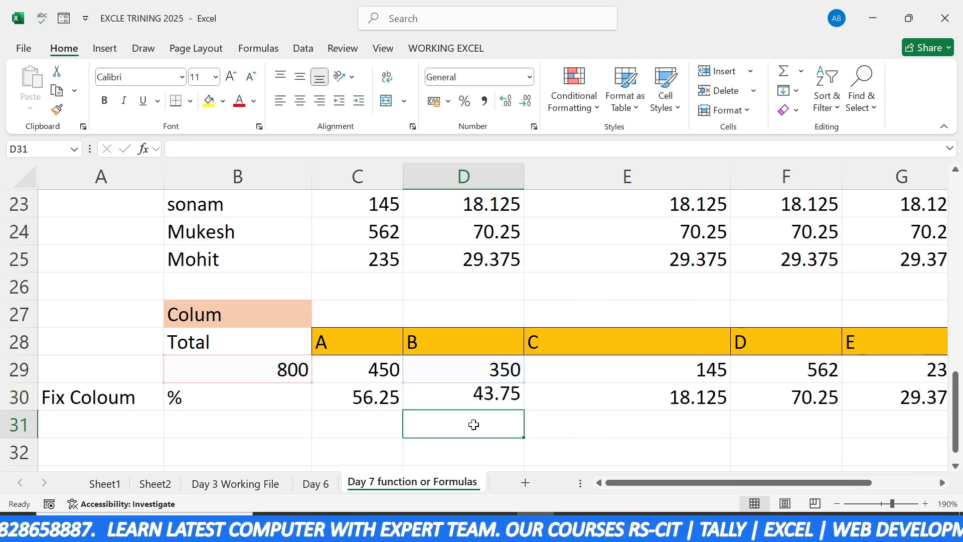
# Fill the percentage formula from C30 across the Fix Coloum row through G30.
pyautogui.click(376, 396)
pyautogui.moveTo(402, 410); pyautogui.dragTo(922, 407)
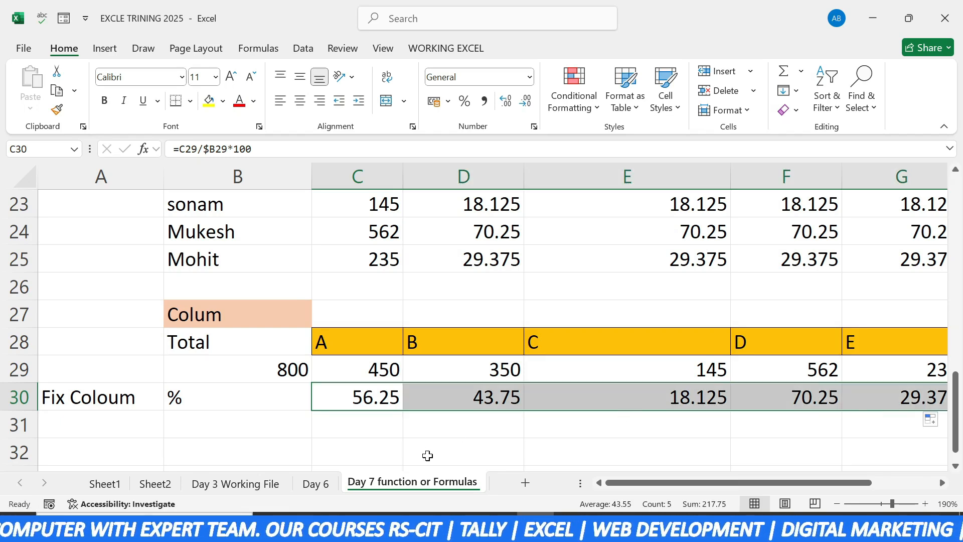
pyautogui.scroll(2, 428, 455)
pyautogui.moveTo(749, 482); pyautogui.dragTo(814, 481)
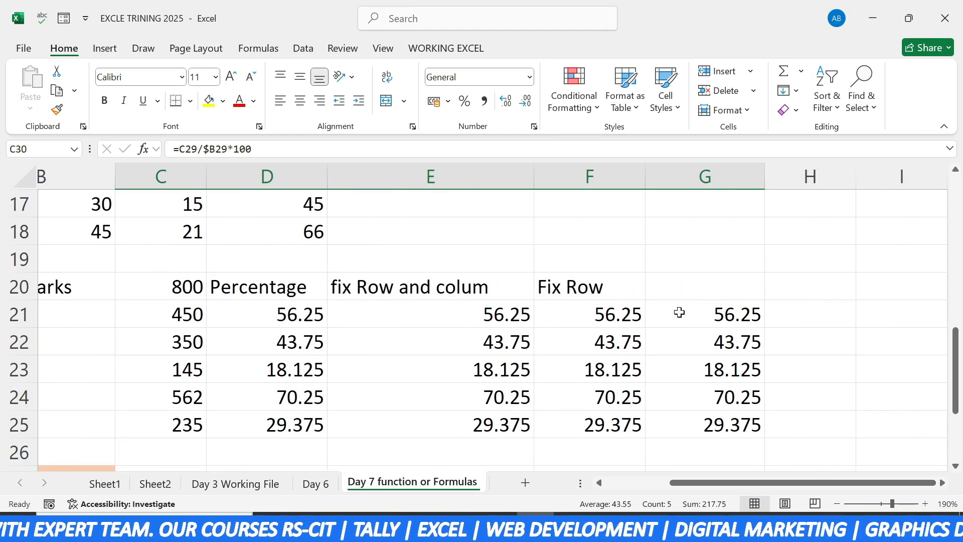
# Compare the fixed-row percentage formula in G21 with the fixed-column percentage formula in C30.
pyautogui.click(679, 313)
pyautogui.moveTo(736, 482); pyautogui.dragTo(672, 481)
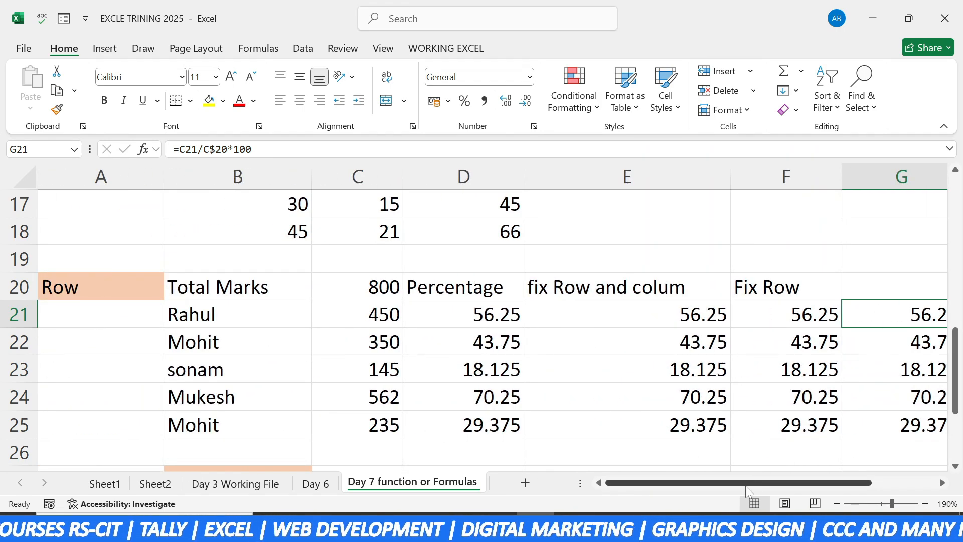
pyautogui.scroll(-2, 520, 372)
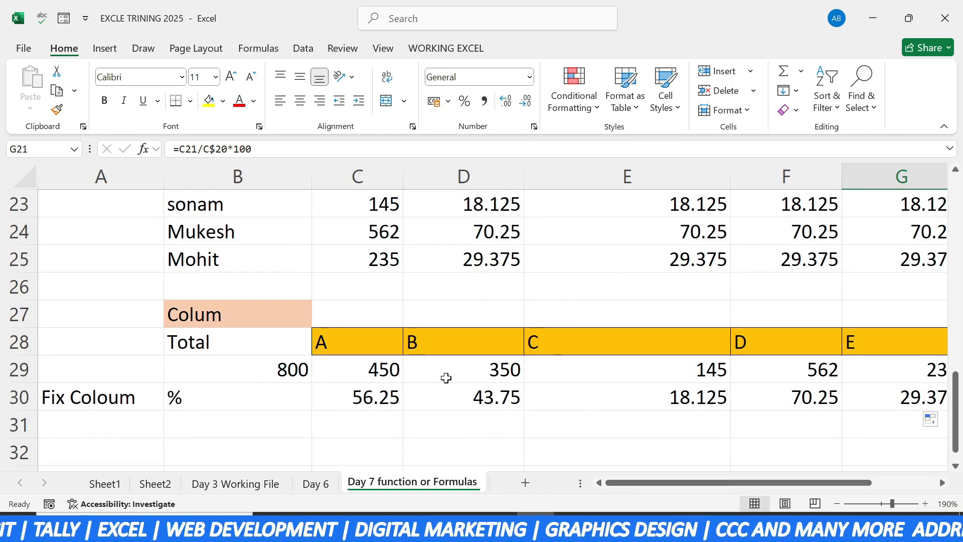
pyautogui.click(365, 401)
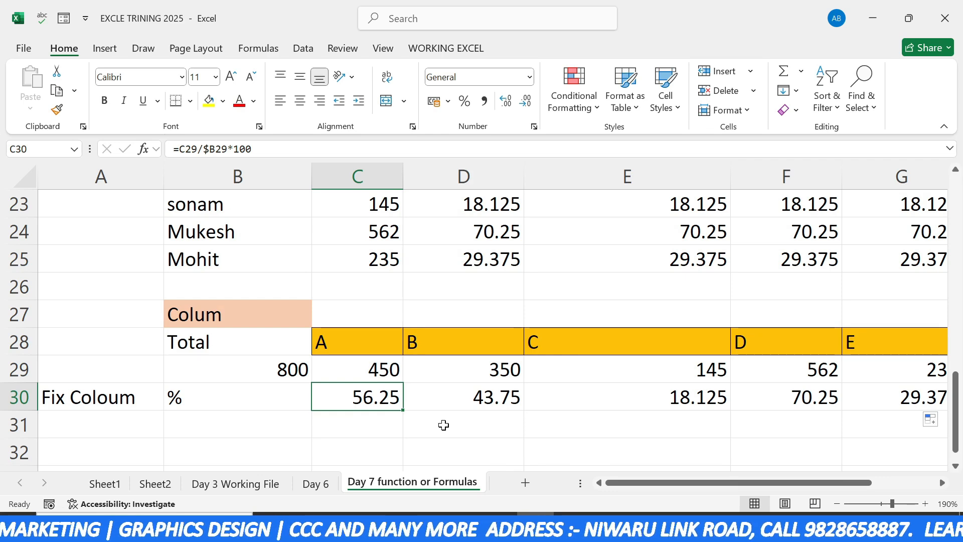
# Look over the examples from the marks tables in row 12 through the Row and Colum sections.
pyautogui.scroll(4, 443, 425)
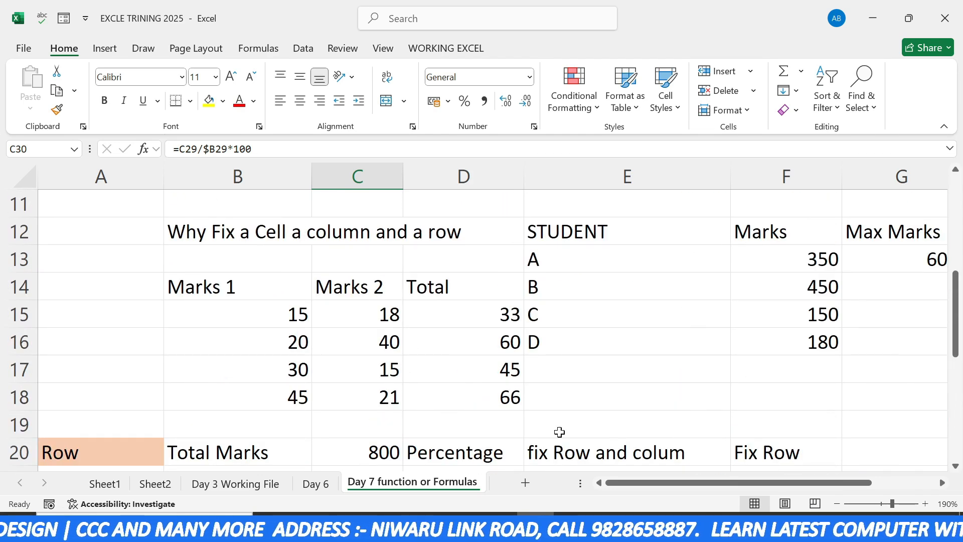
pyautogui.moveTo(681, 483); pyautogui.dragTo(640, 482)
pyautogui.scroll(-2, 548, 362)
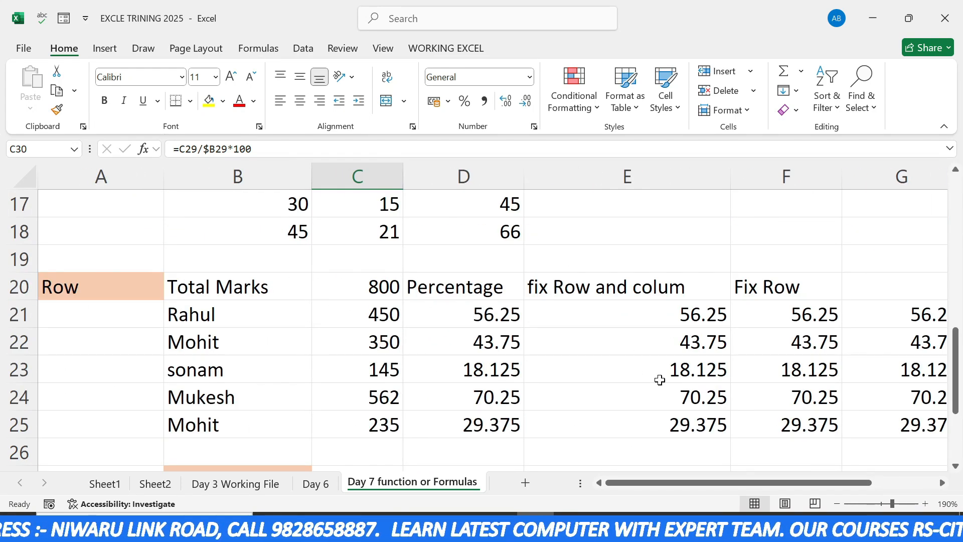
pyautogui.scroll(-2, 627, 390)
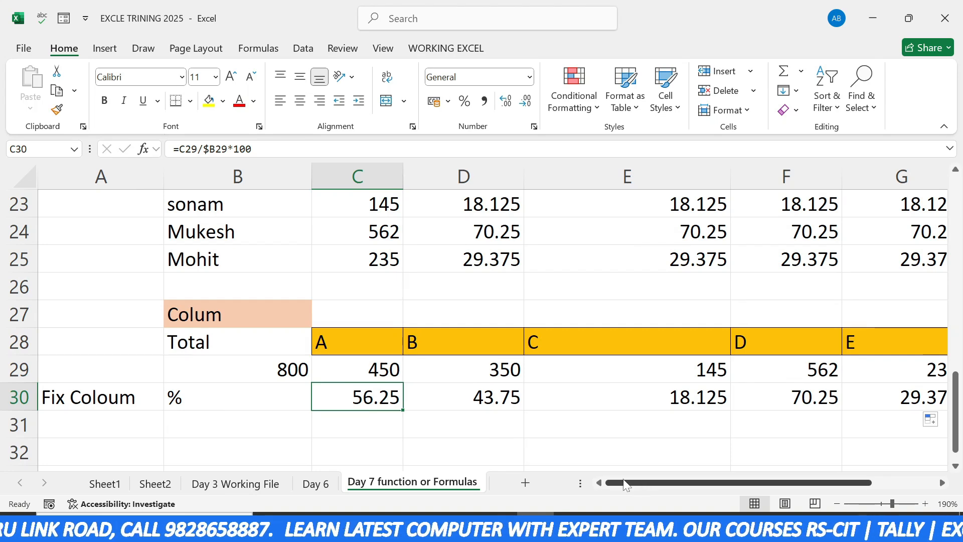
pyautogui.scroll(-1, 497, 396)
pyautogui.scroll(-1, 498, 396)
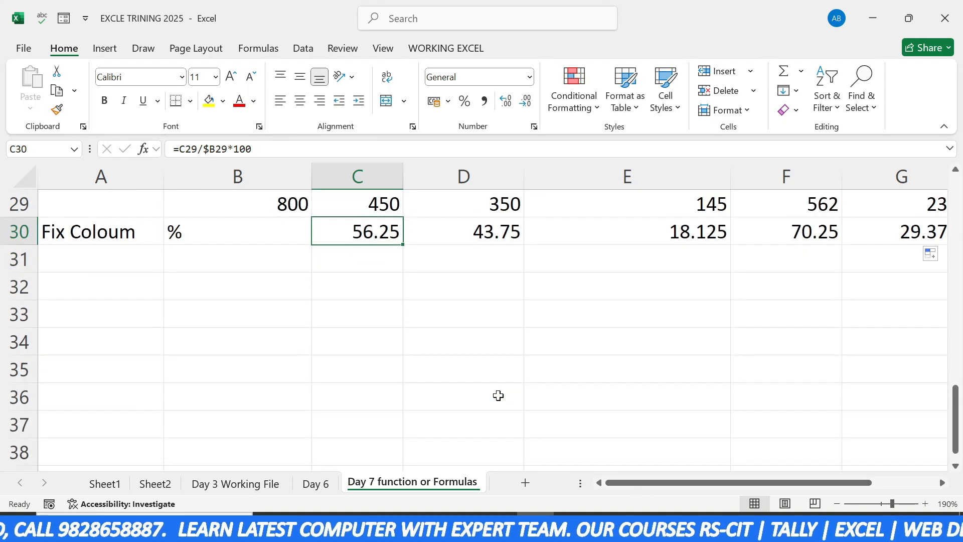
pyautogui.scroll(2, 498, 396)
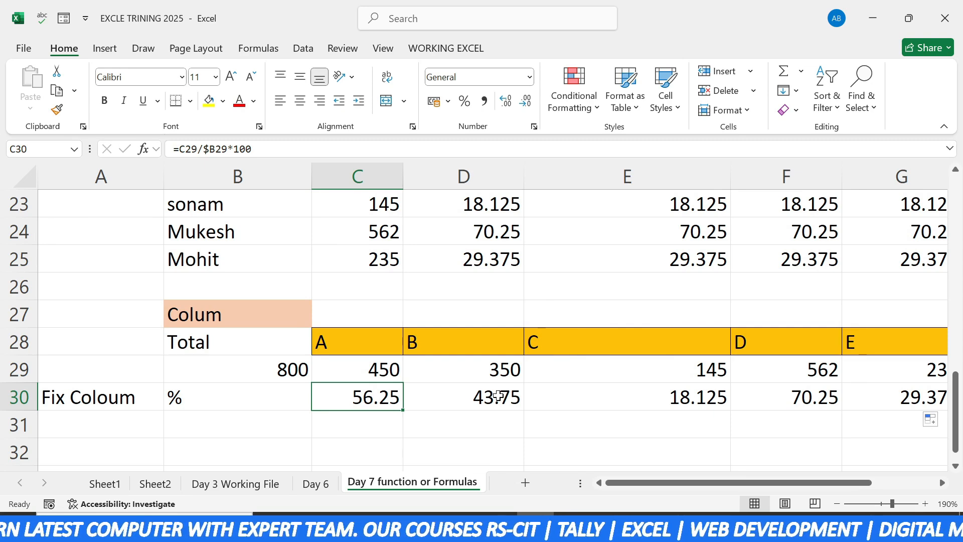
pyautogui.scroll(2, 498, 396)
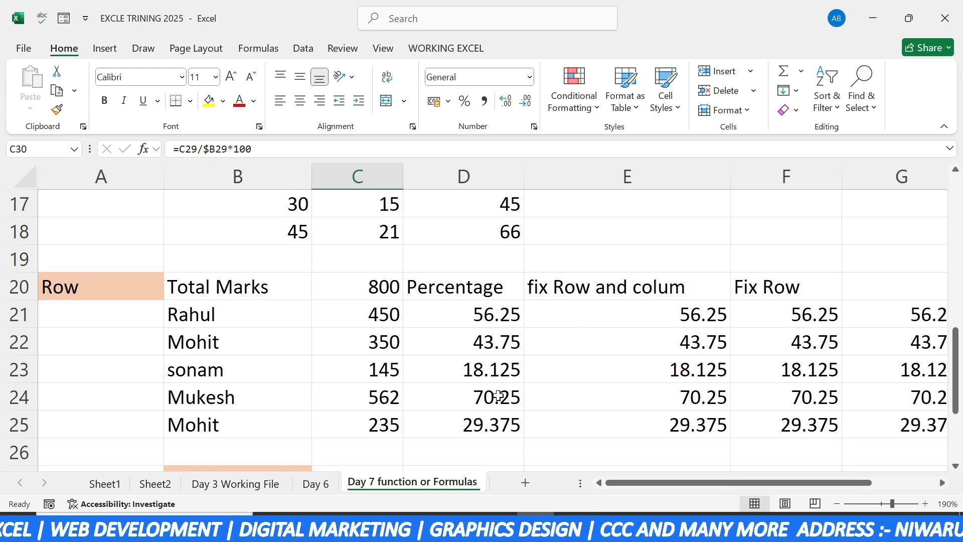
pyautogui.scroll(2, 499, 396)
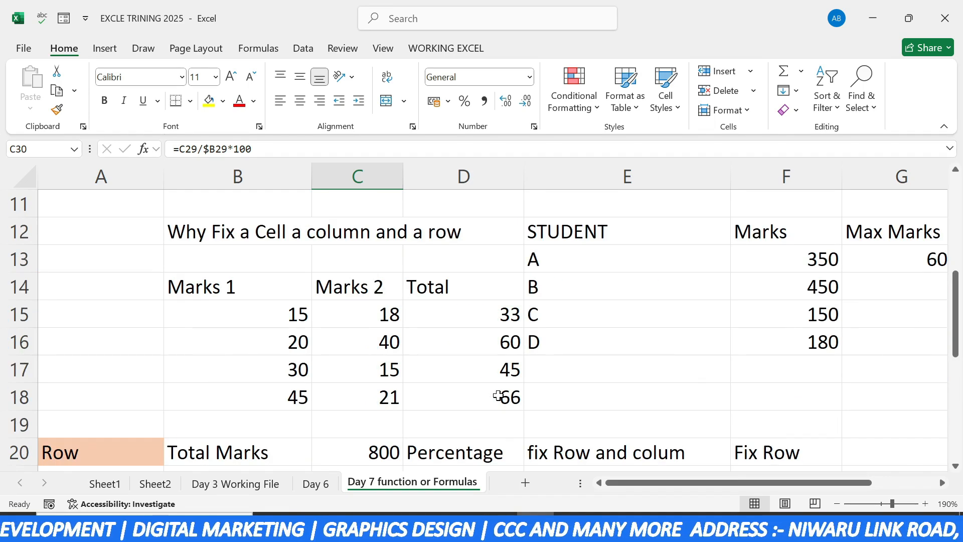
# Enter 1, 2 and 3 in B34:B36 and extend the series down column B to 10 in B43.
pyautogui.scroll(-7, 458, 336)
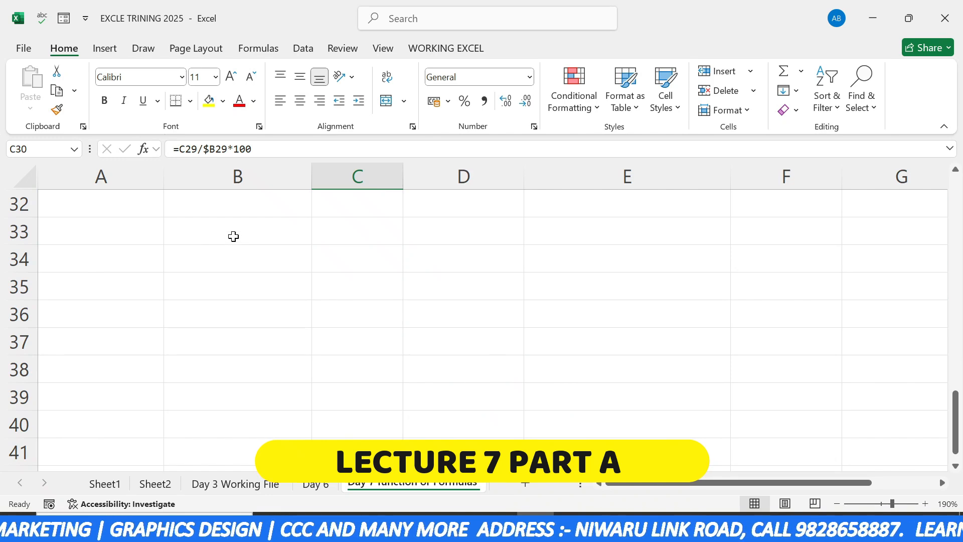
pyautogui.click(234, 236)
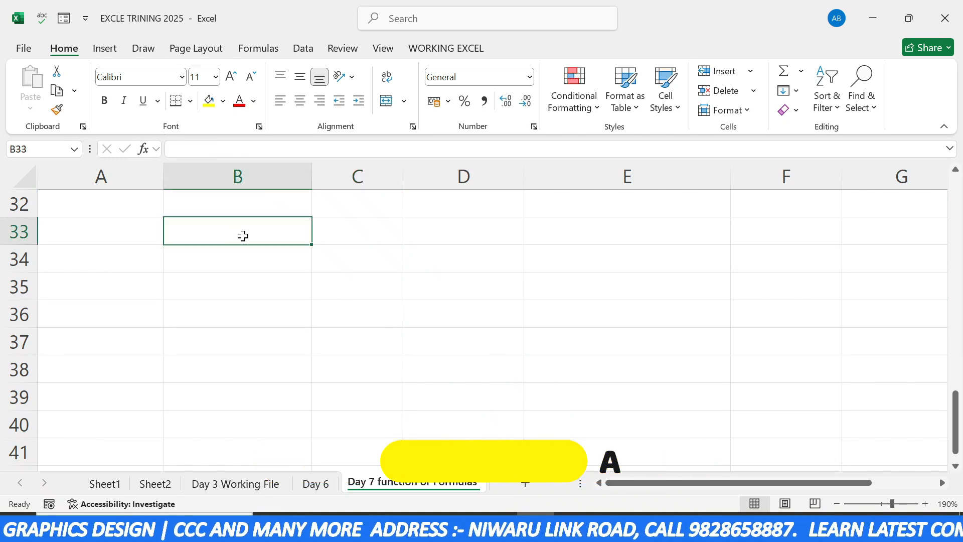
pyautogui.click(272, 258)
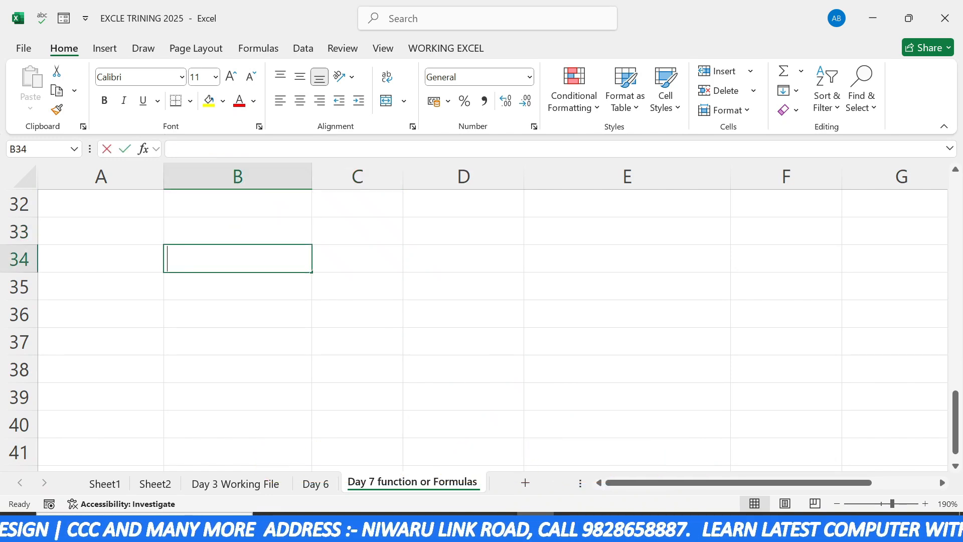
pyautogui.write('1')
pyautogui.click(260, 282)
pyautogui.write('2')
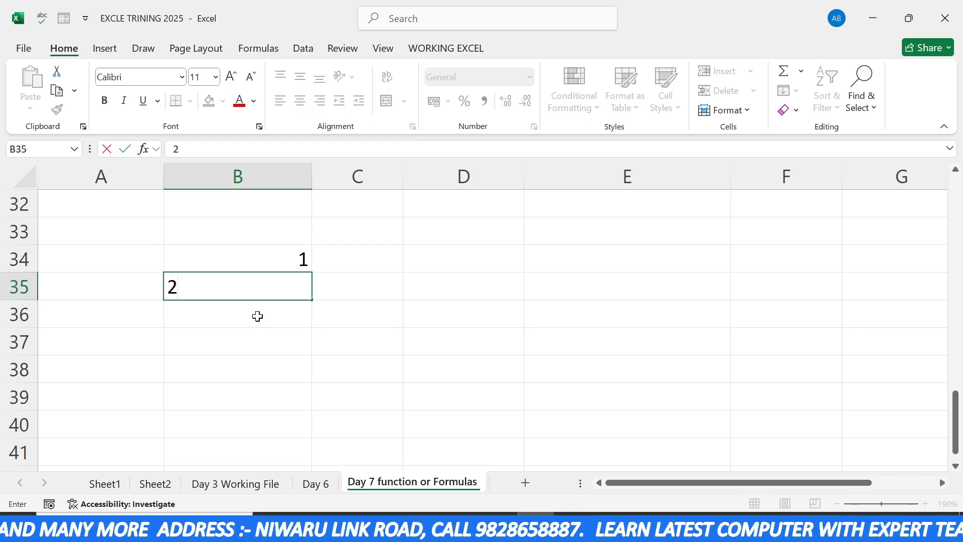
pyautogui.click(256, 315)
pyautogui.write('3')
pyautogui.click(258, 268)
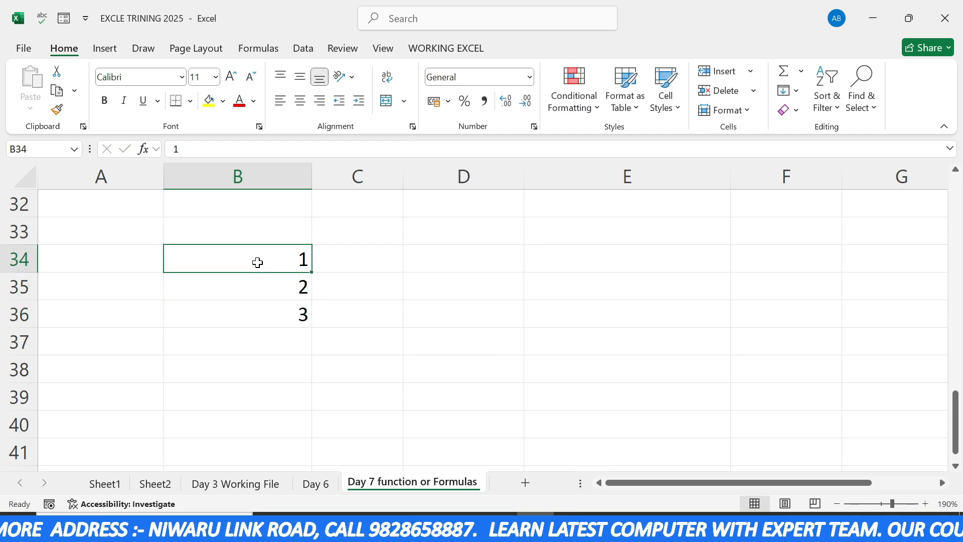
pyautogui.moveTo(255, 260); pyautogui.dragTo(303, 457)
# Enter the multipliers 2, 3, 4 and 5 across C32:F32 above the number series.
pyautogui.scroll(5, 301, 401)
pyautogui.scroll(-3, 307, 406)
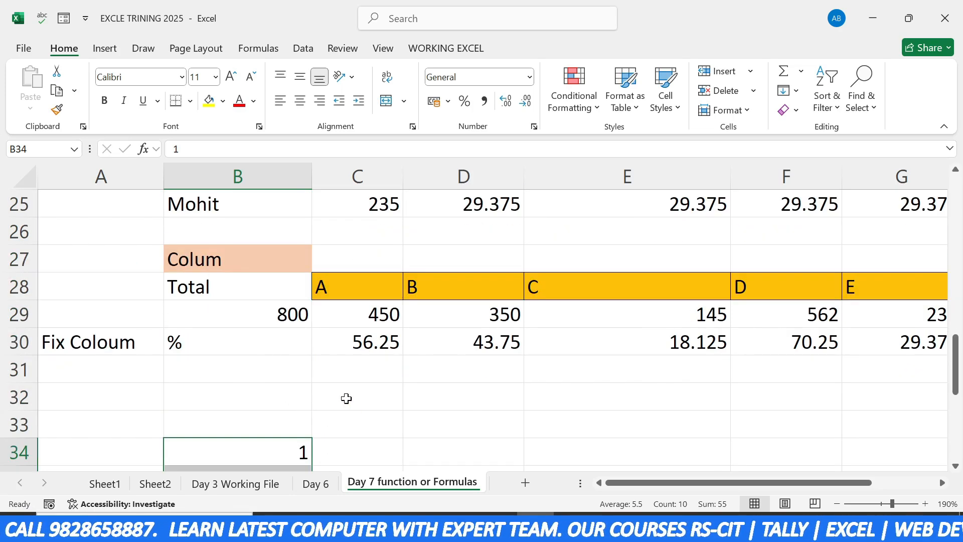
pyautogui.click(361, 320)
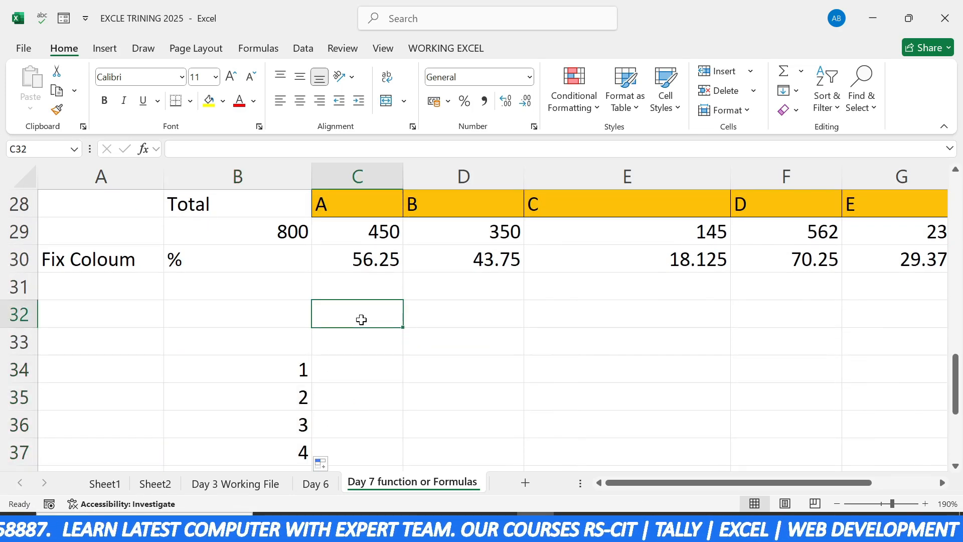
pyautogui.write('2')
pyautogui.click(431, 311)
pyautogui.write('3')
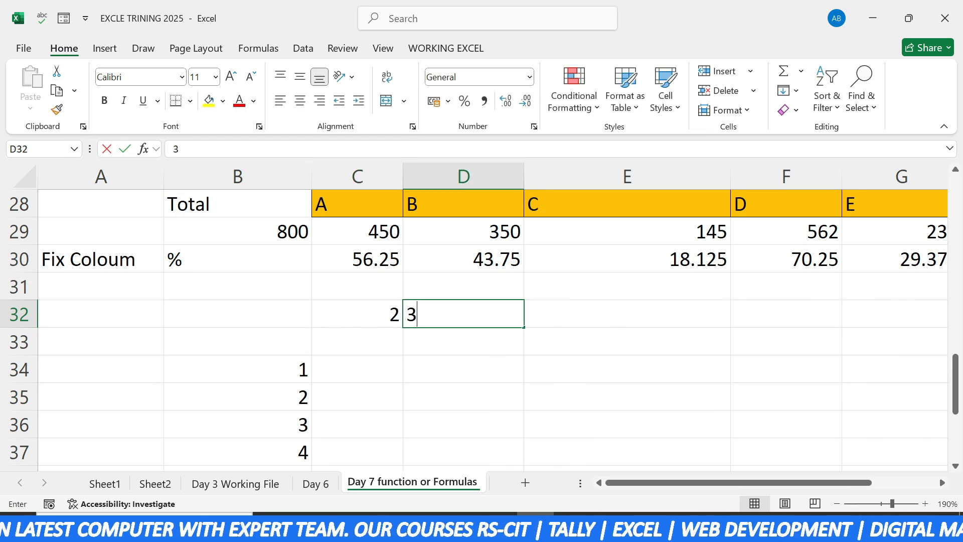
pyautogui.click(574, 308)
pyautogui.write('4')
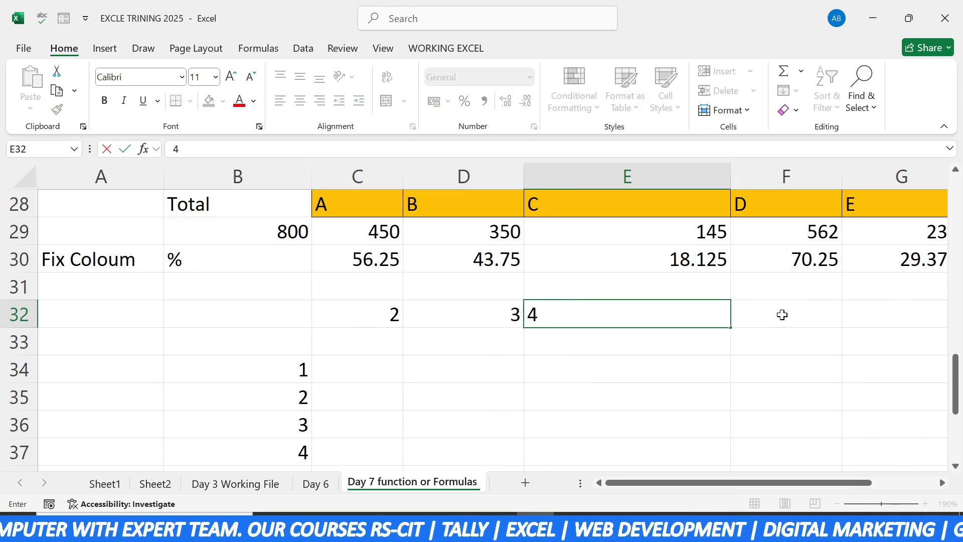
pyautogui.click(783, 312)
pyautogui.write('5')
pyautogui.click(533, 400)
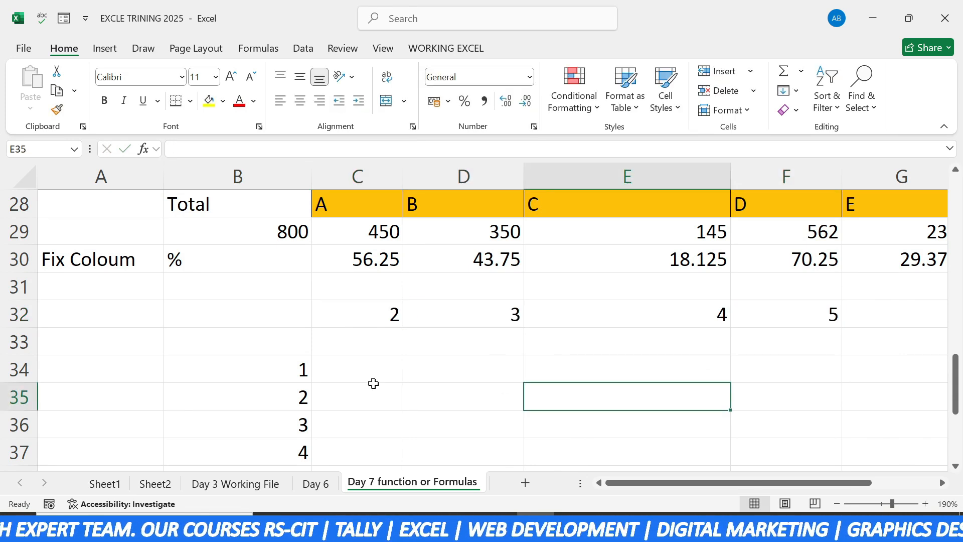
# Enter the multiplication formula =B34*C32 in C34.
pyautogui.click(359, 373)
pyautogui.write('=')
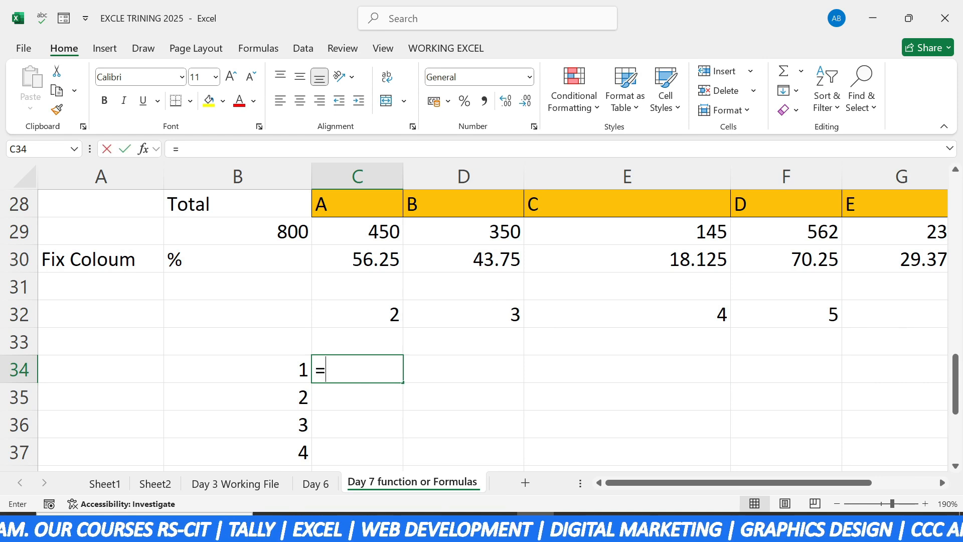
pyautogui.click(279, 375)
pyautogui.write('*')
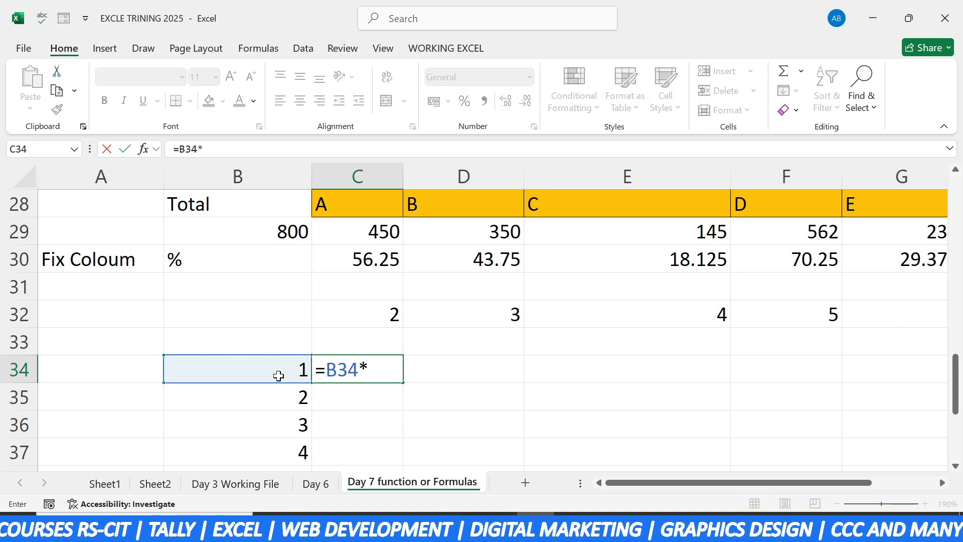
pyautogui.click(344, 321)
pyautogui.press('Return')
# Enter =D32*3 in D34 and fill the formulas of C34:D34 across through F34.
pyautogui.click(434, 369)
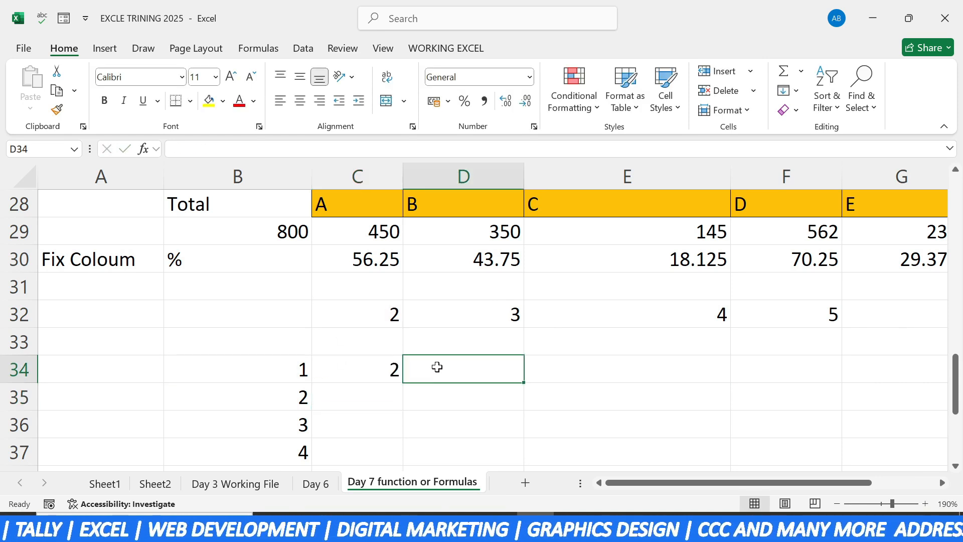
pyautogui.write('=')
pyautogui.click(276, 377)
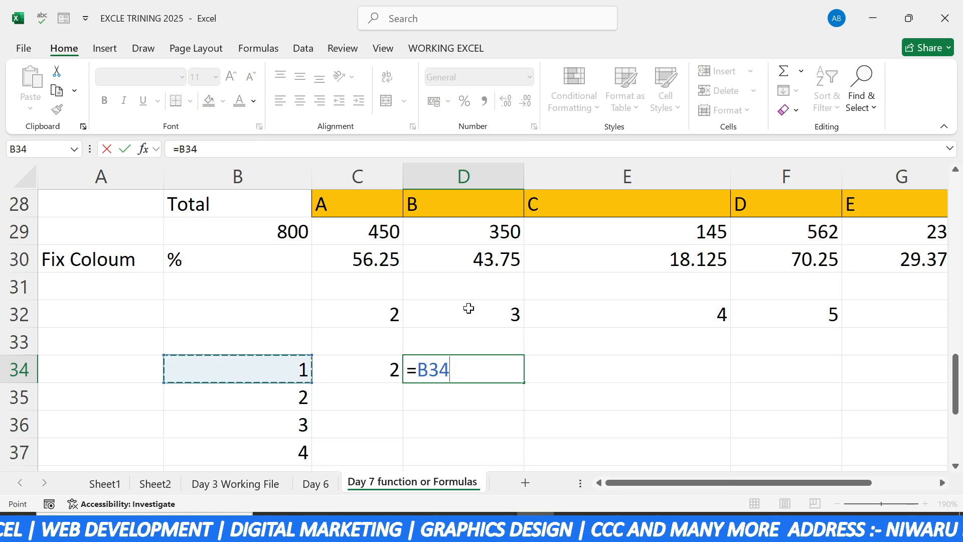
pyautogui.click(468, 312)
pyautogui.write('*3')
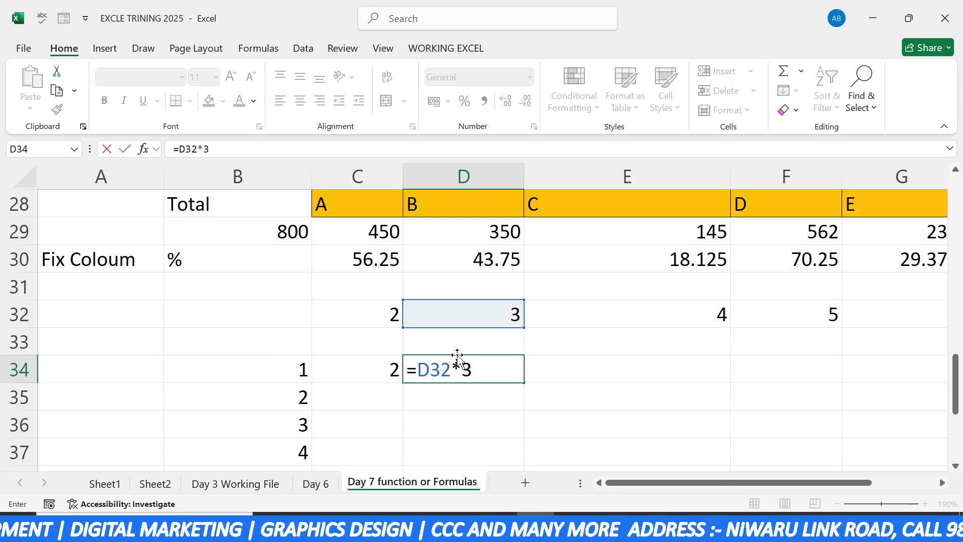
pyautogui.press('Return')
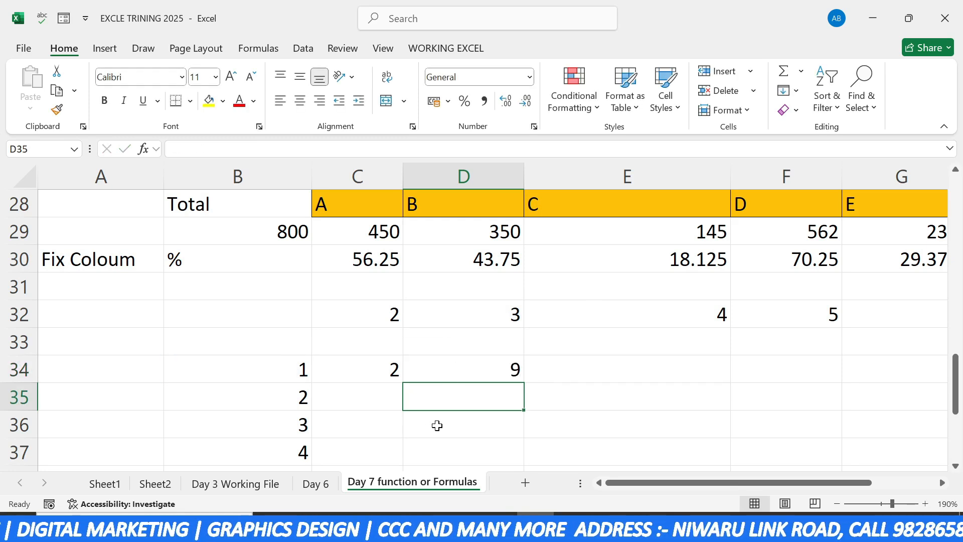
pyautogui.moveTo(387, 372); pyautogui.dragTo(755, 399)
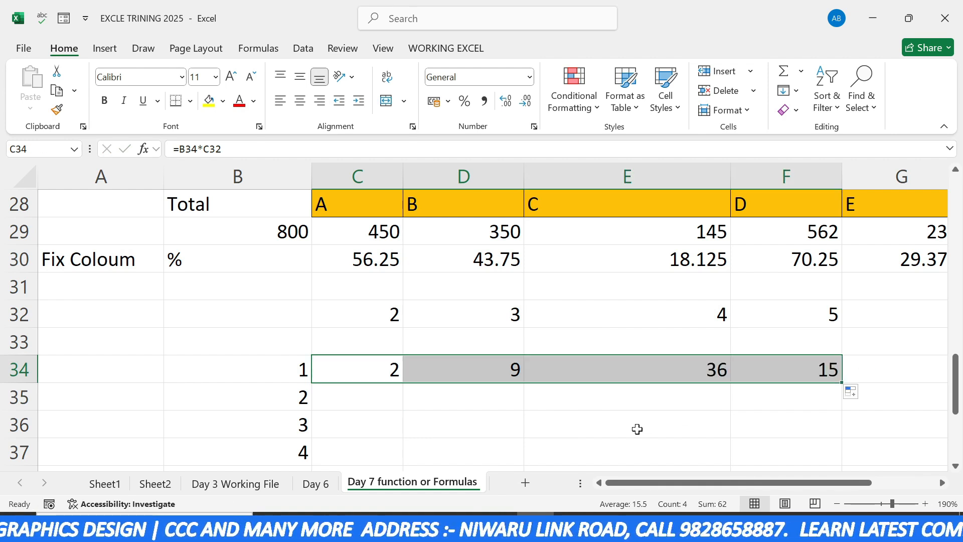